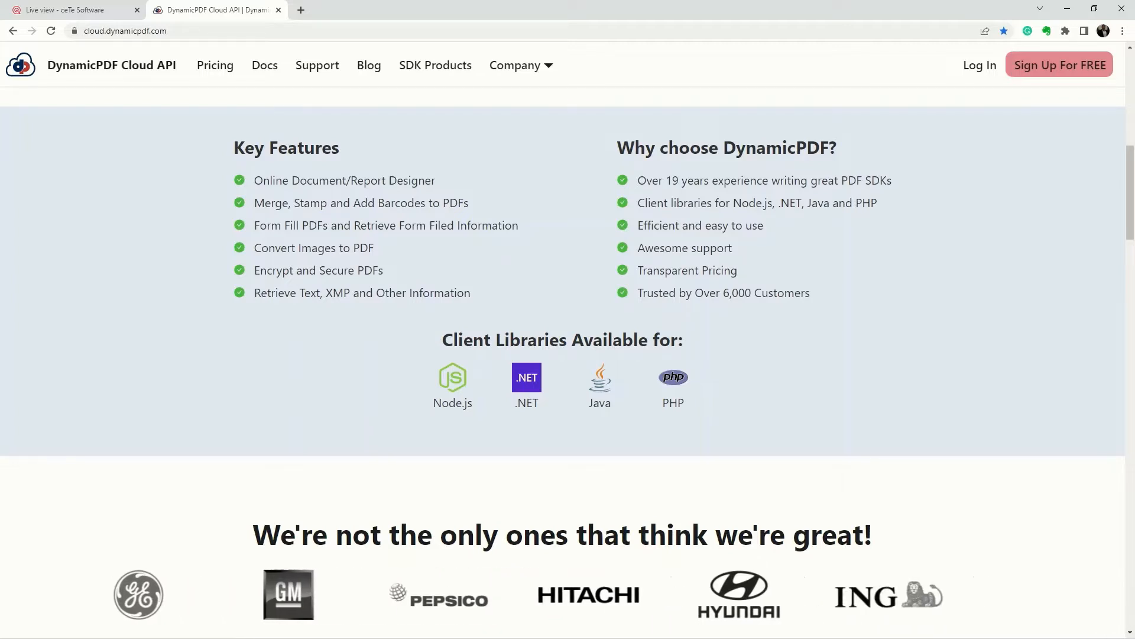
Step: Examine the sample code for merging two PDFs in cURL, C# (.NET), Java, Node.js and PHP
scroll(568, 354, down, 2)
scroll(567, 355, down, 4)
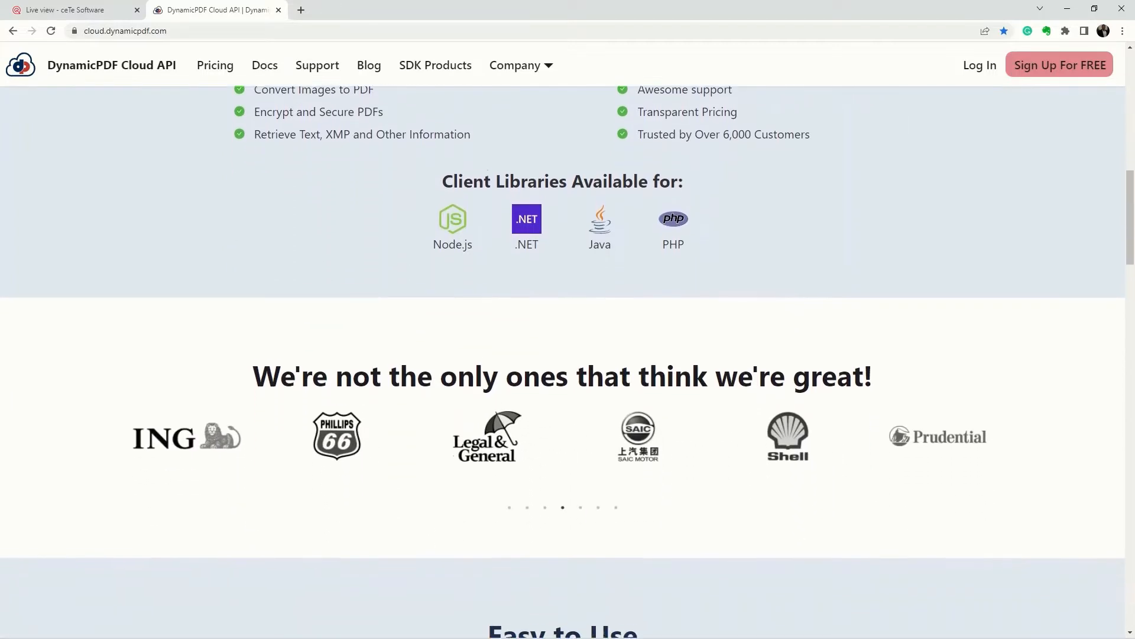
scroll(568, 354, down, 4)
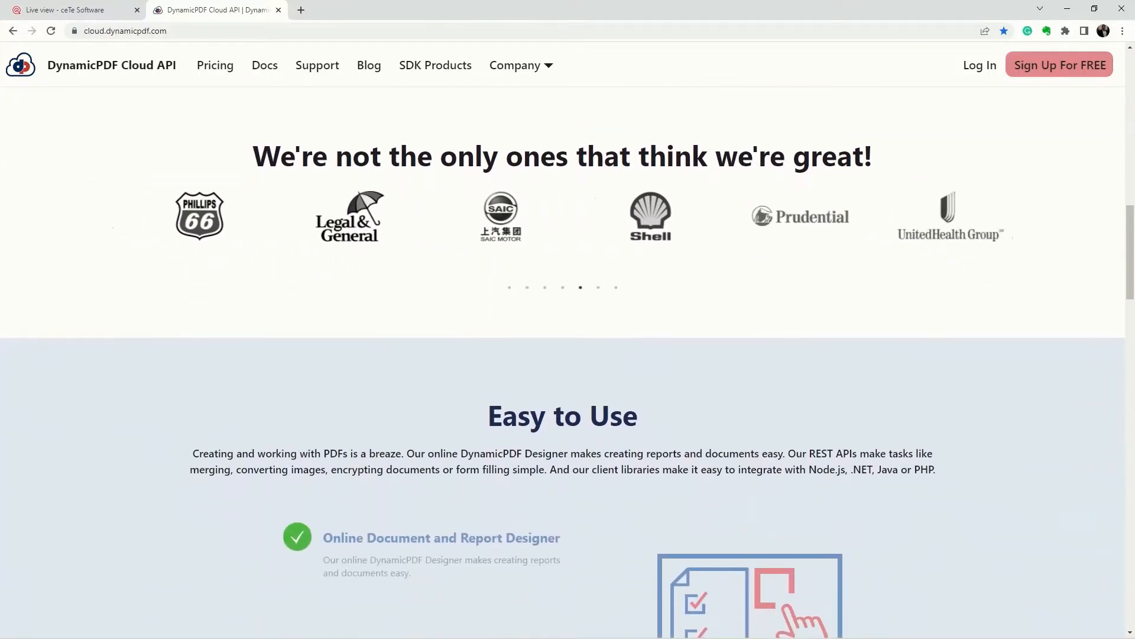
scroll(568, 355, down, 2)
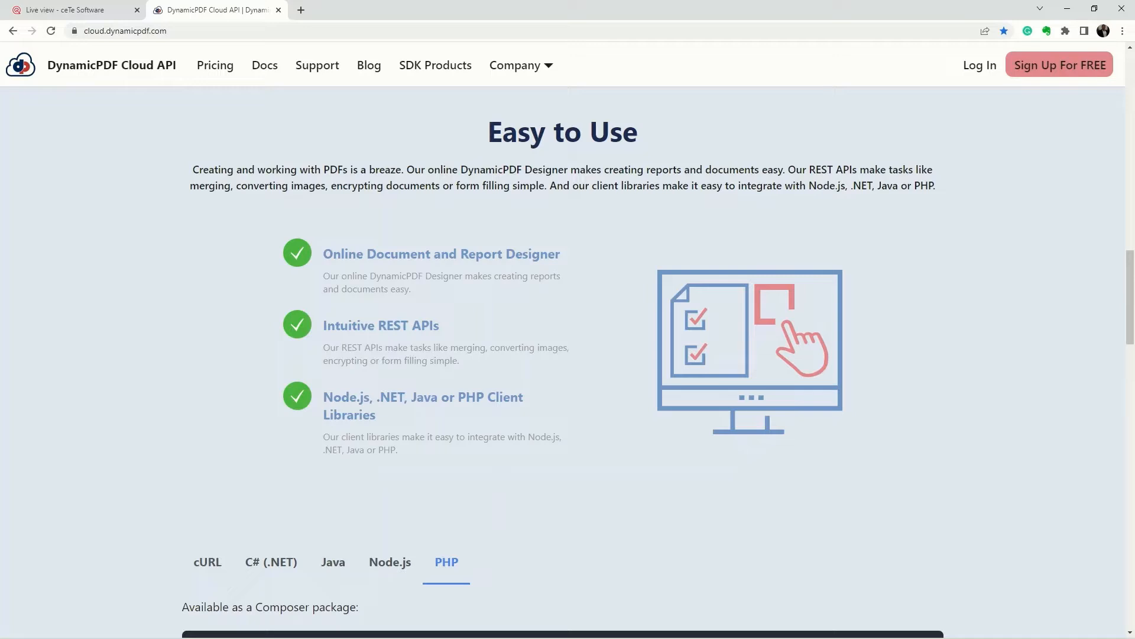
scroll(567, 355, down, 4)
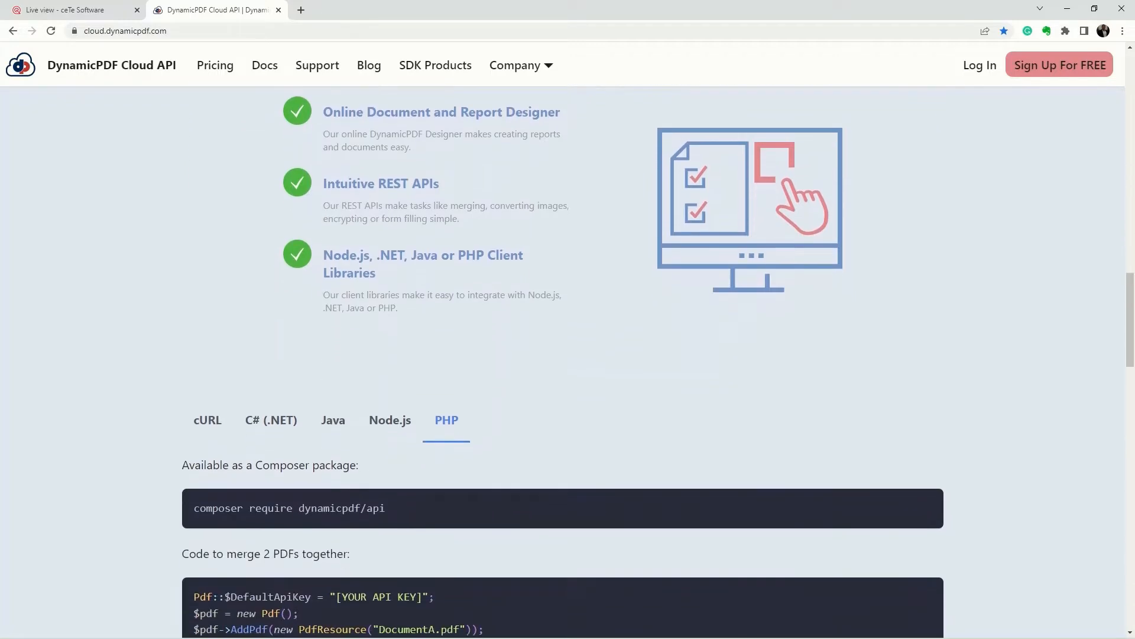
scroll(568, 354, down, 2)
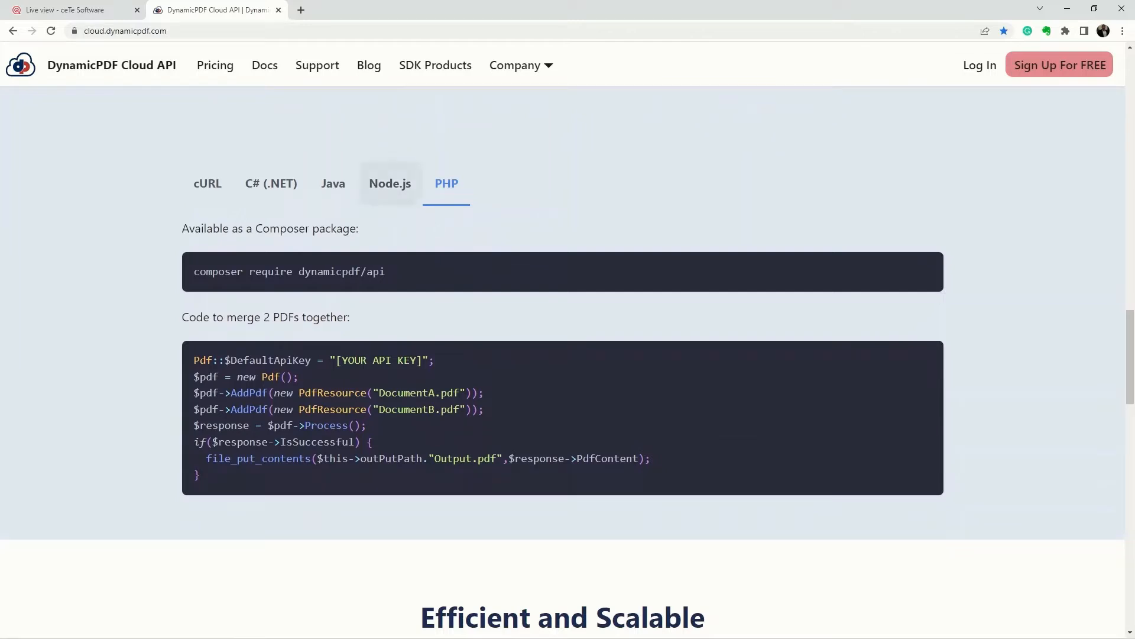
click(206, 183)
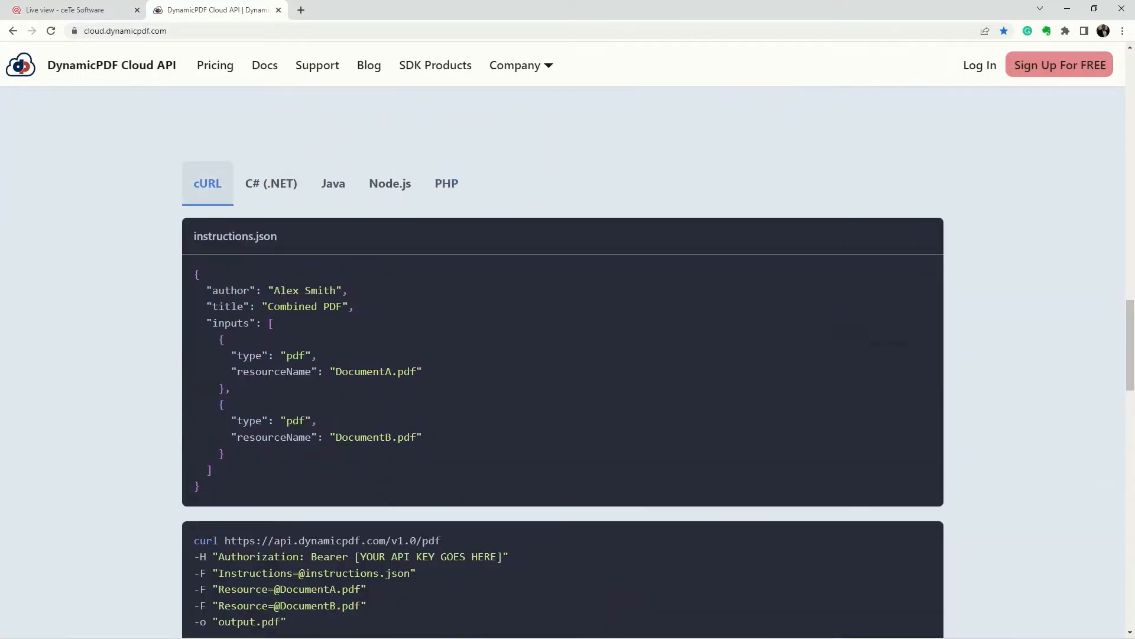
click(271, 184)
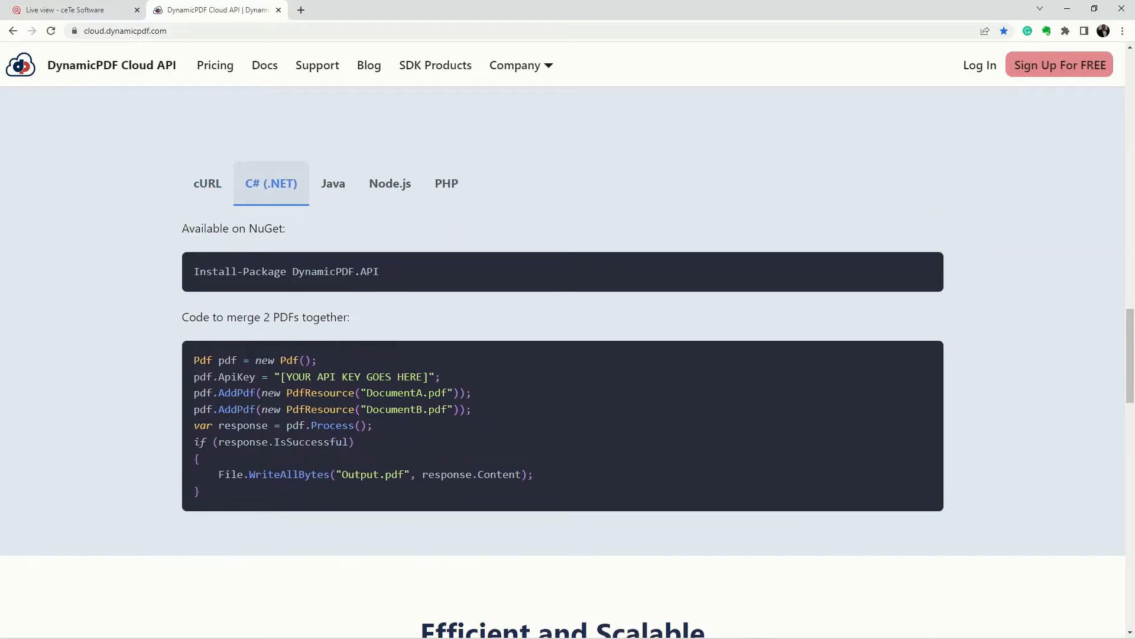
click(333, 184)
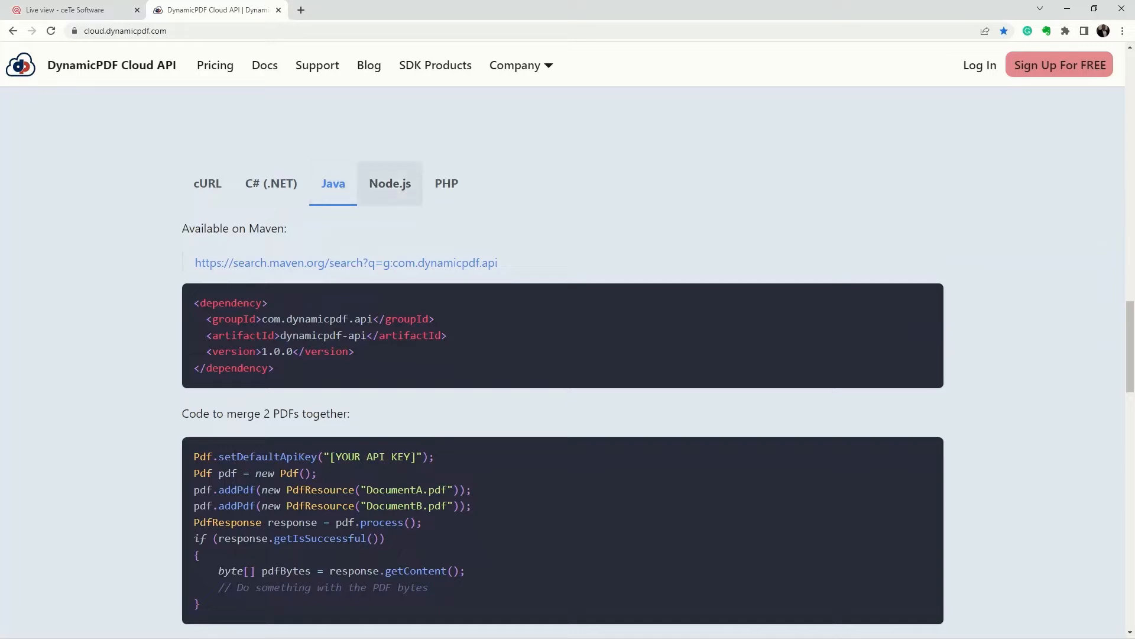
click(390, 184)
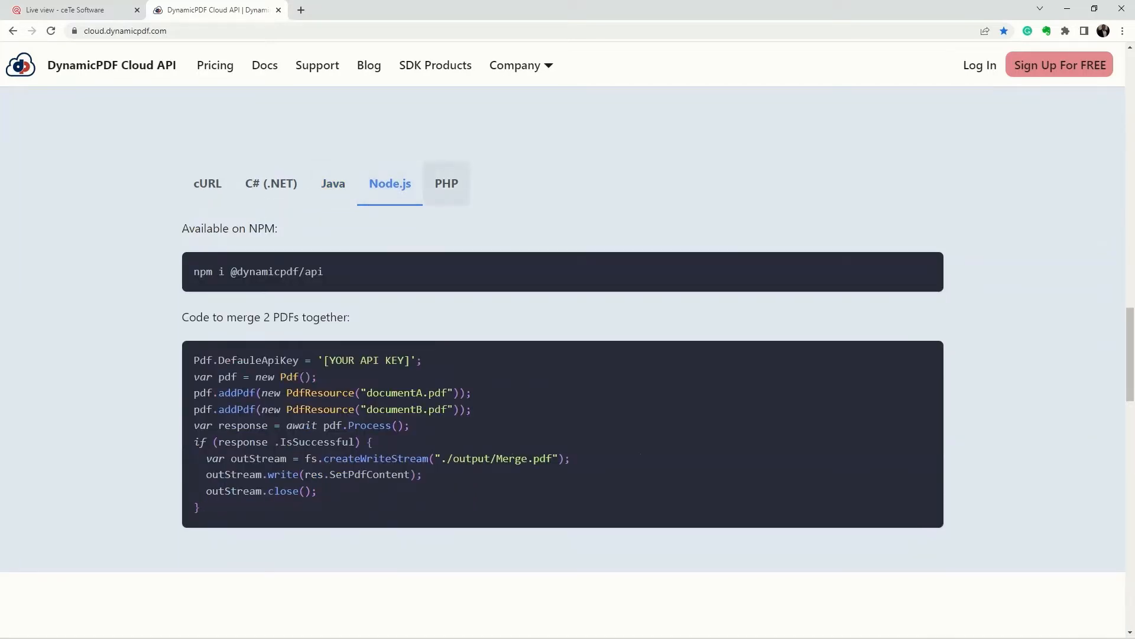
click(447, 183)
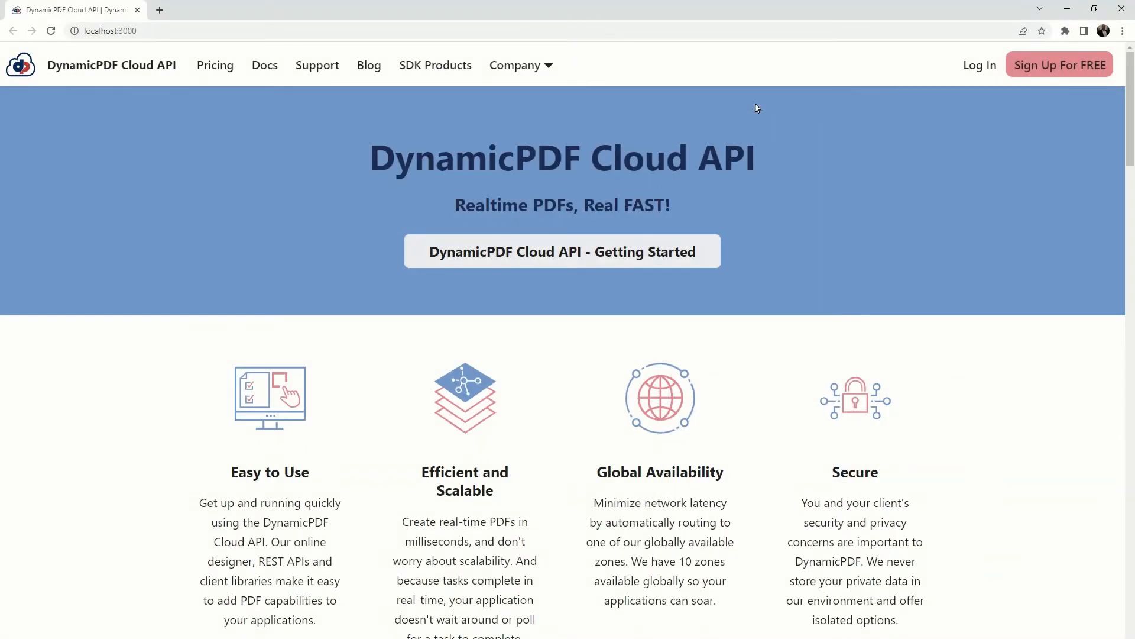
Step: Open the Create A Sub Report tutorial from the Designer tutorials in the documentation
click(264, 66)
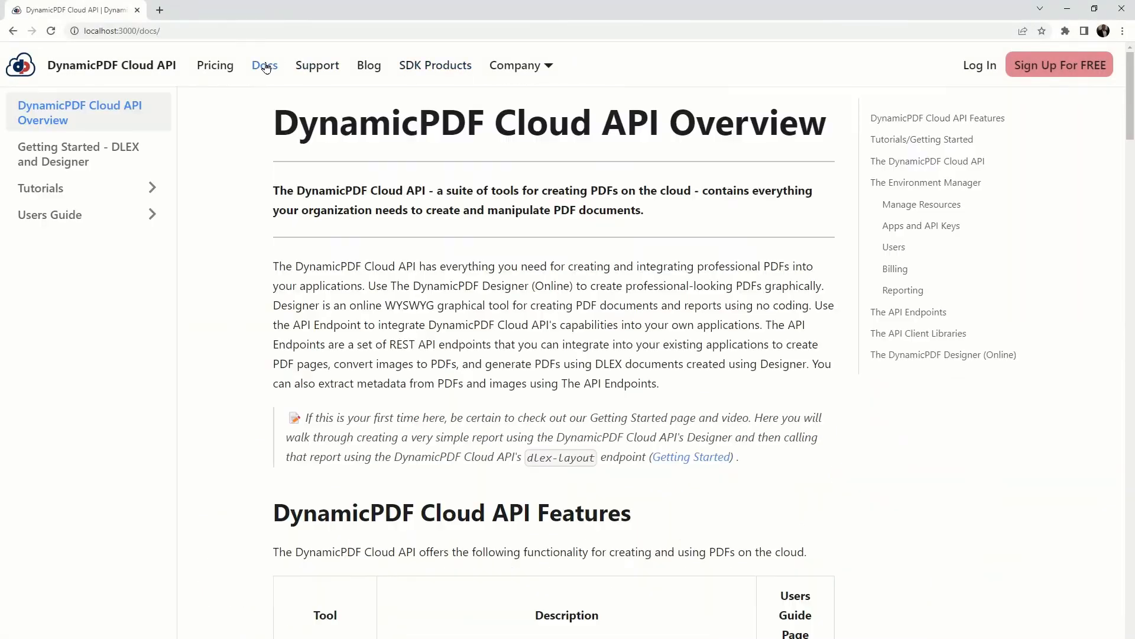
click(49, 188)
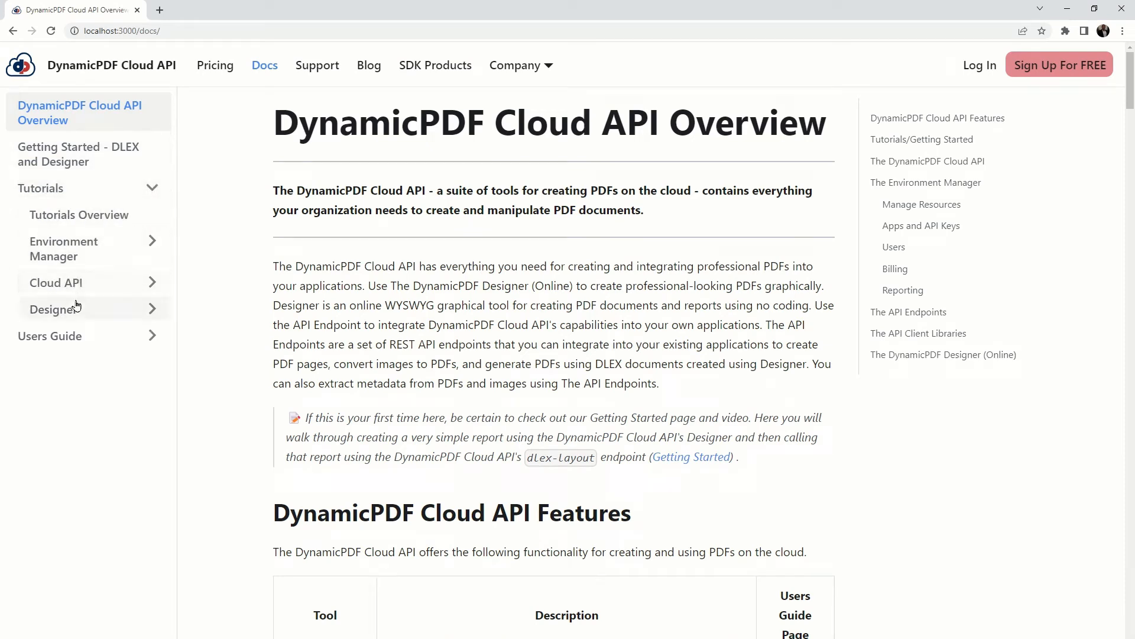
click(76, 310)
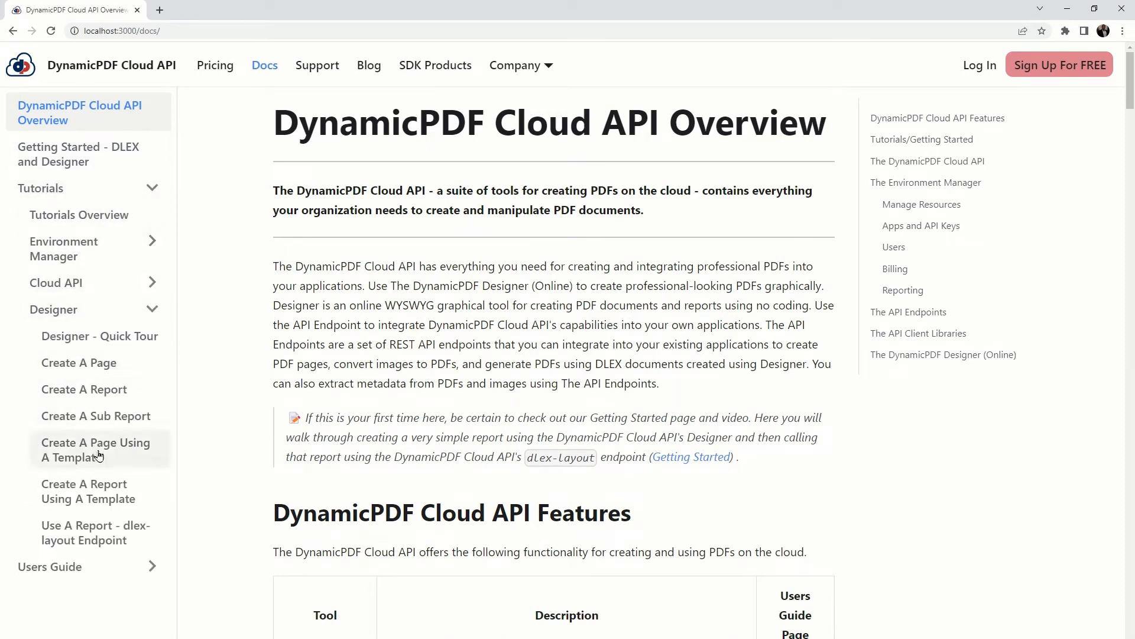
click(107, 417)
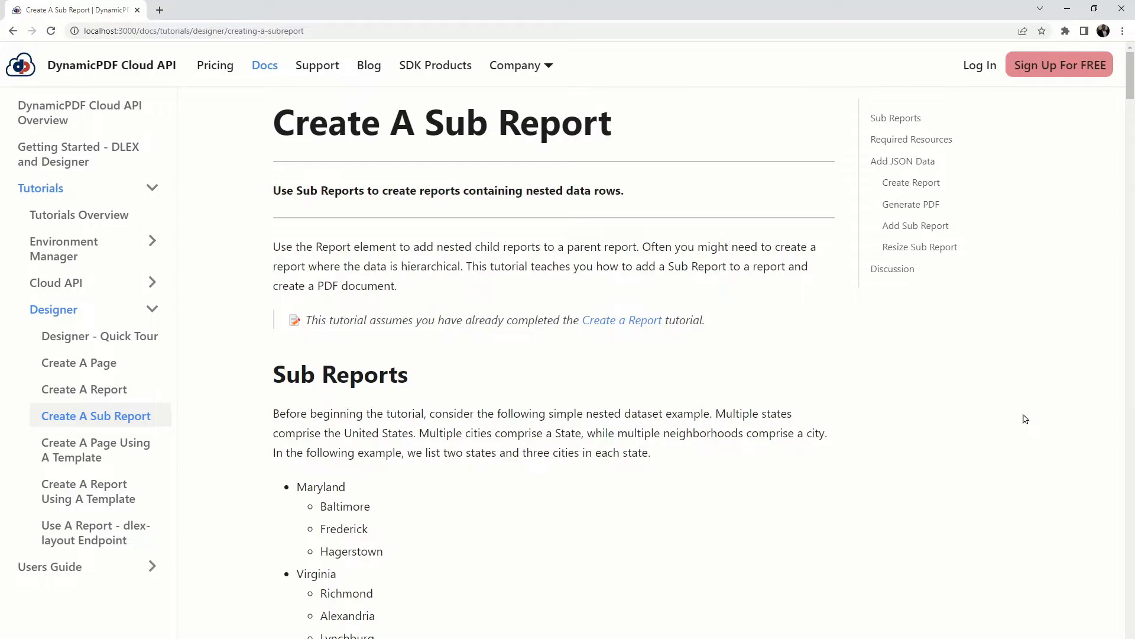
Step: Read the tutorial's explanation of report and sub report sections and its Required Resources section
scroll(1025, 419, down, 2)
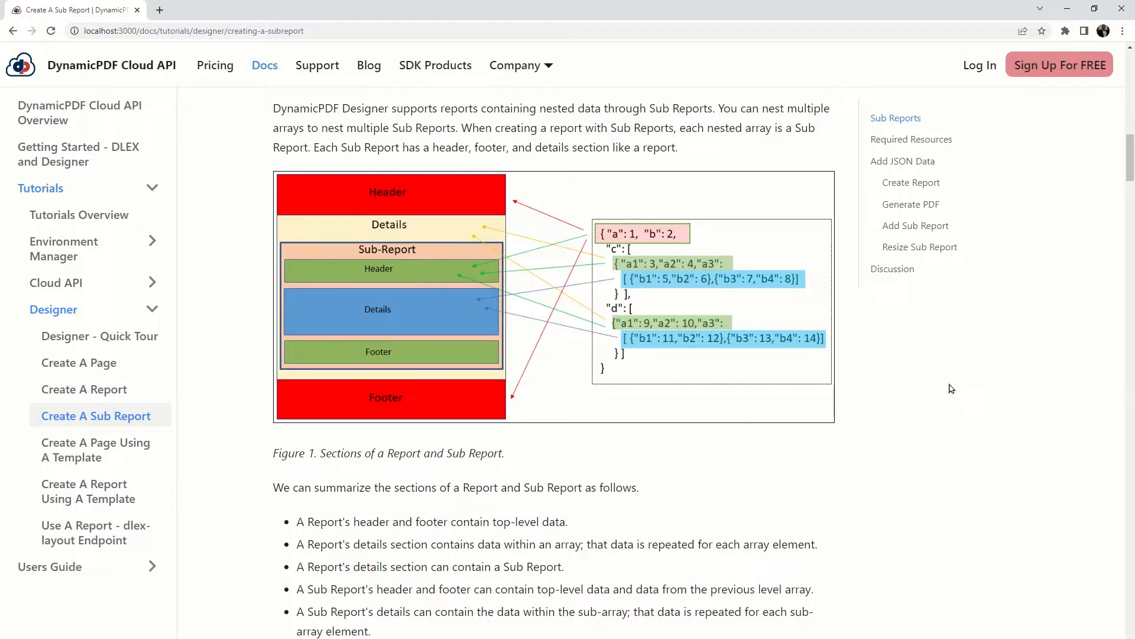
scroll(950, 388, down, 5)
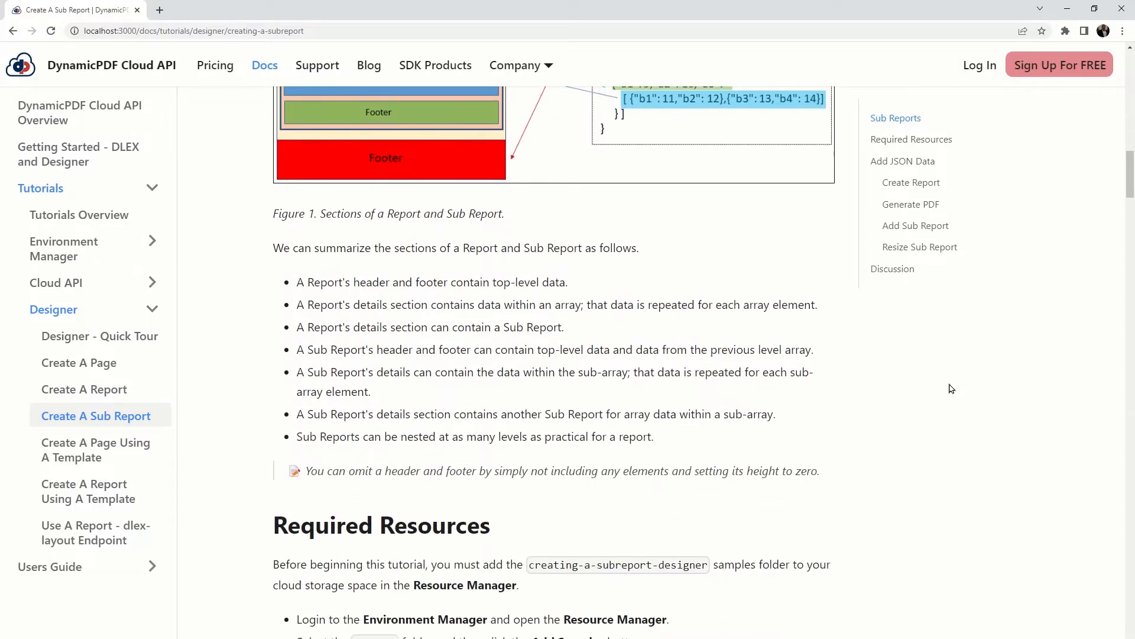
scroll(951, 388, down, 2)
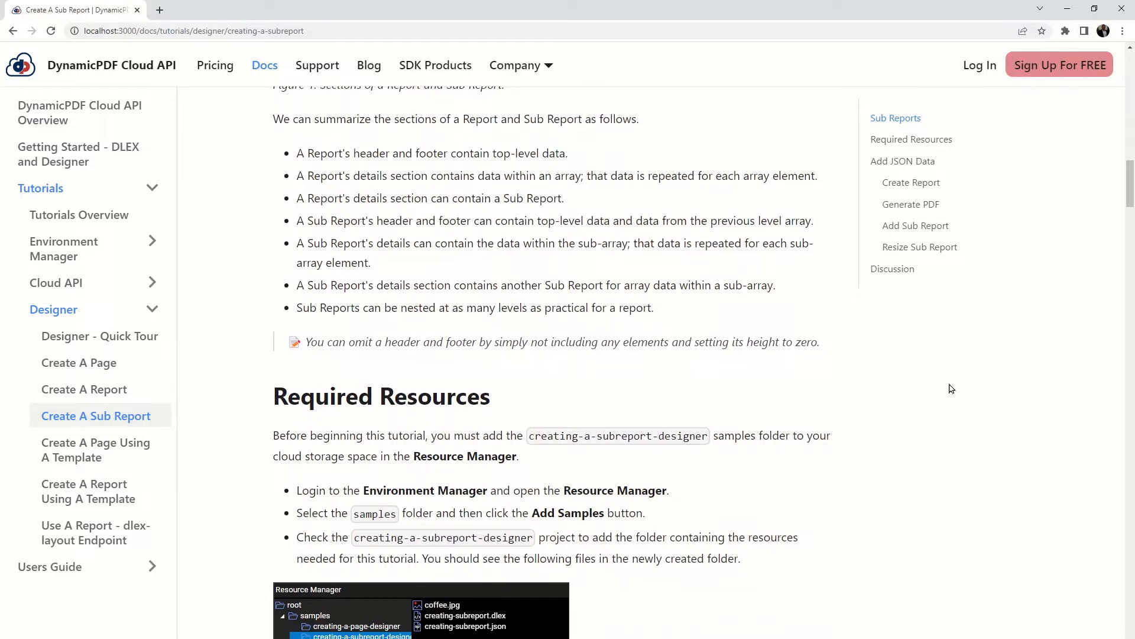
click(941, 141)
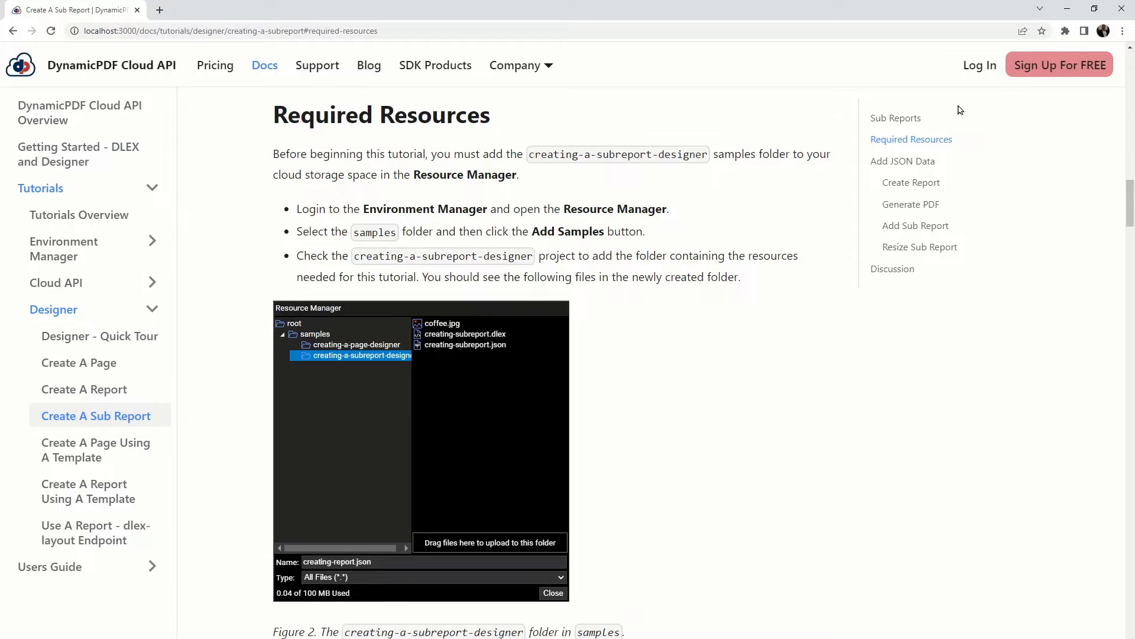
Step: Log in to the DynamicPDF Cloud API account with the prefilled credentials and open the Resource Manager
click(976, 69)
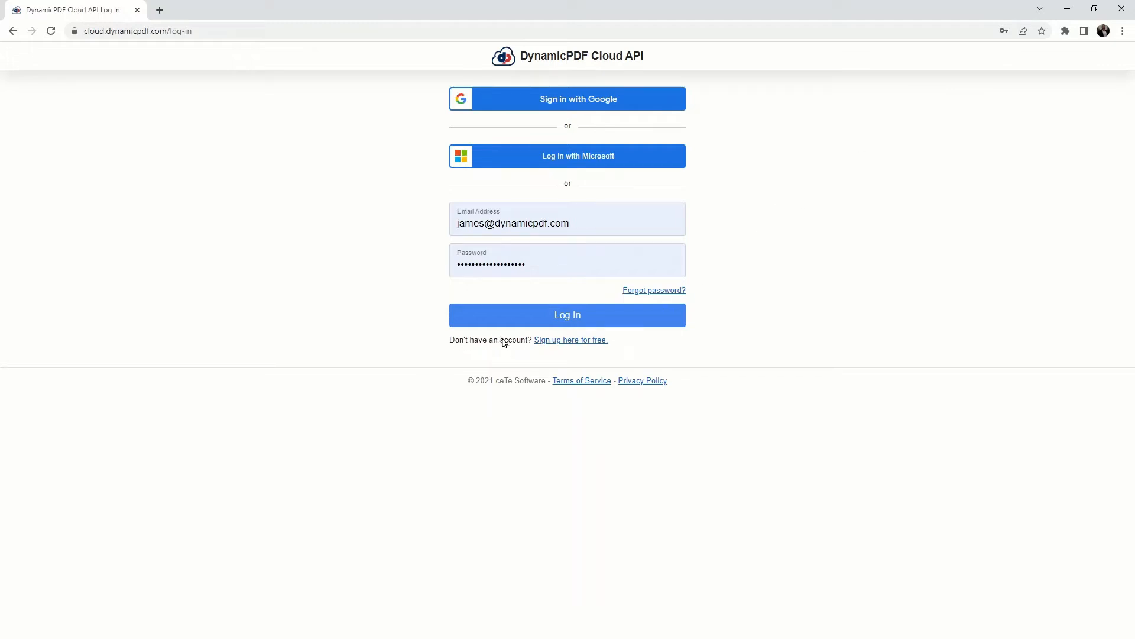
click(529, 319)
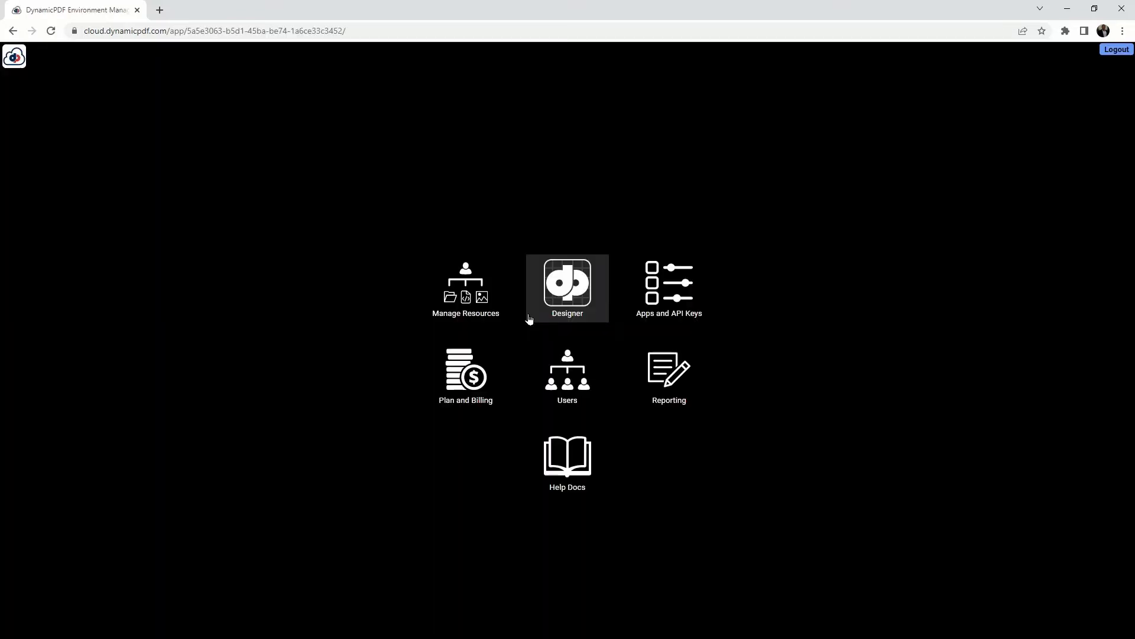
click(469, 291)
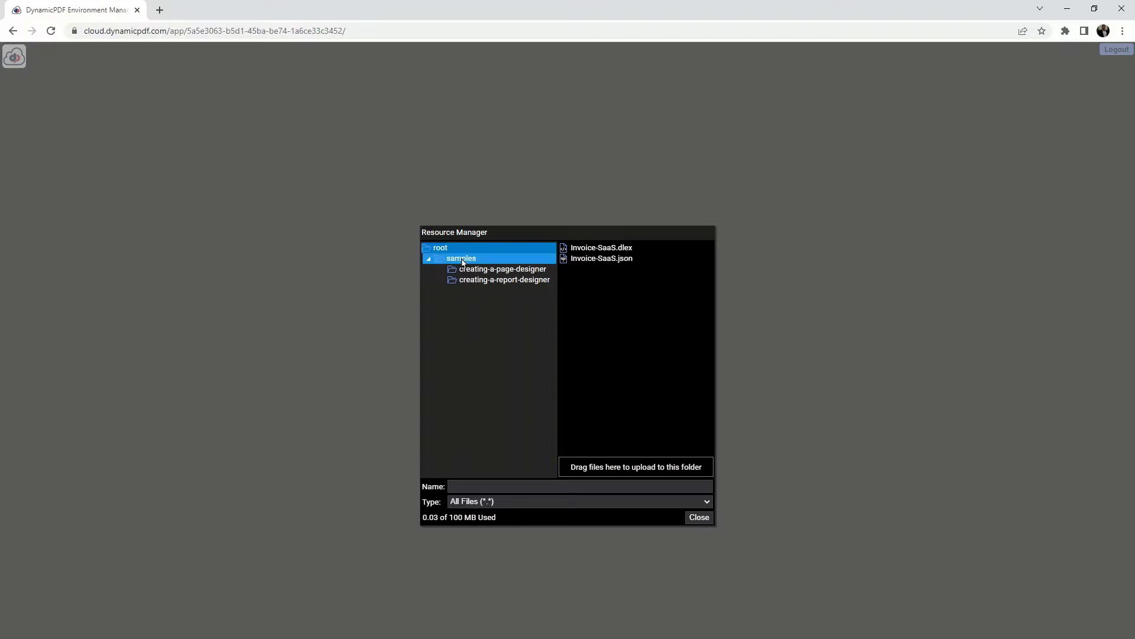
Step: Add the Create a Sub Report (Designer Tutorial) sample to the samples folder
click(462, 260)
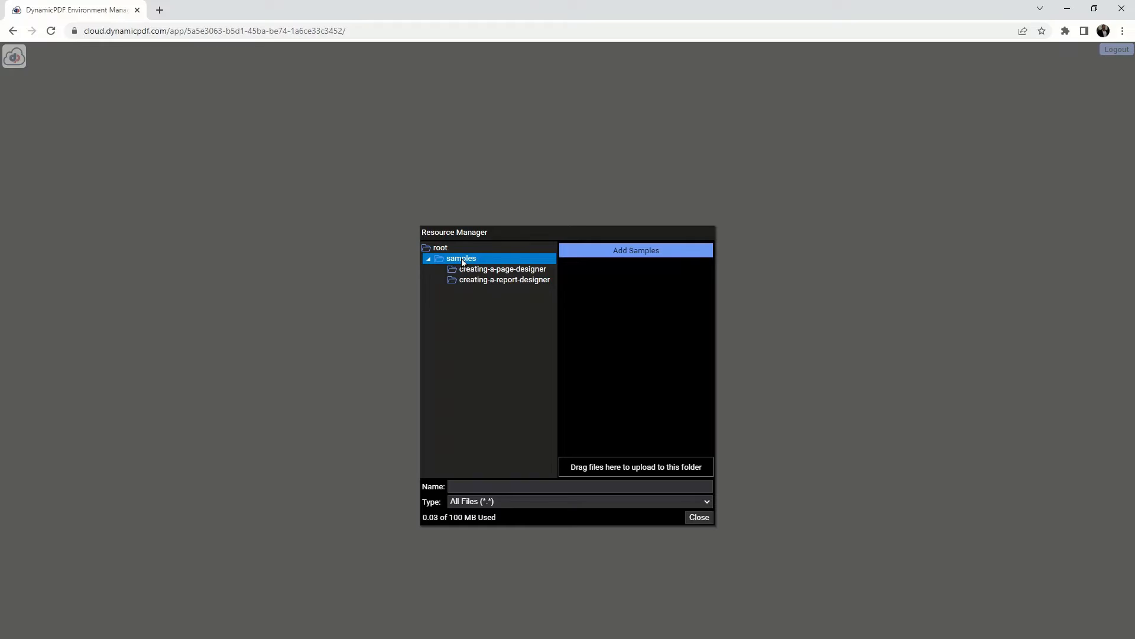
click(602, 251)
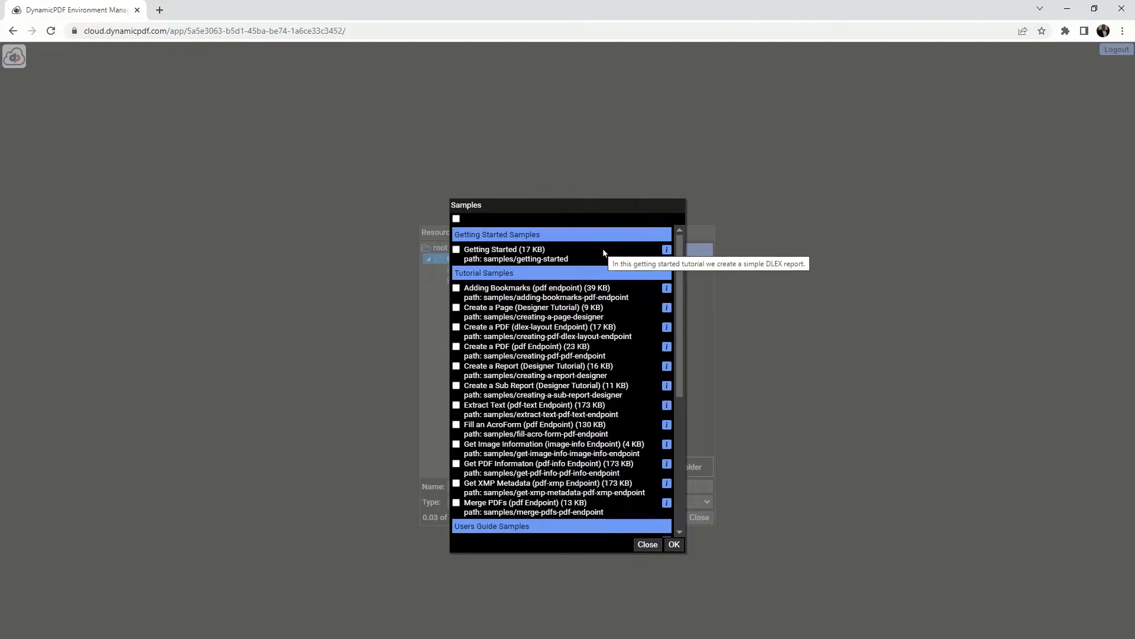
click(456, 385)
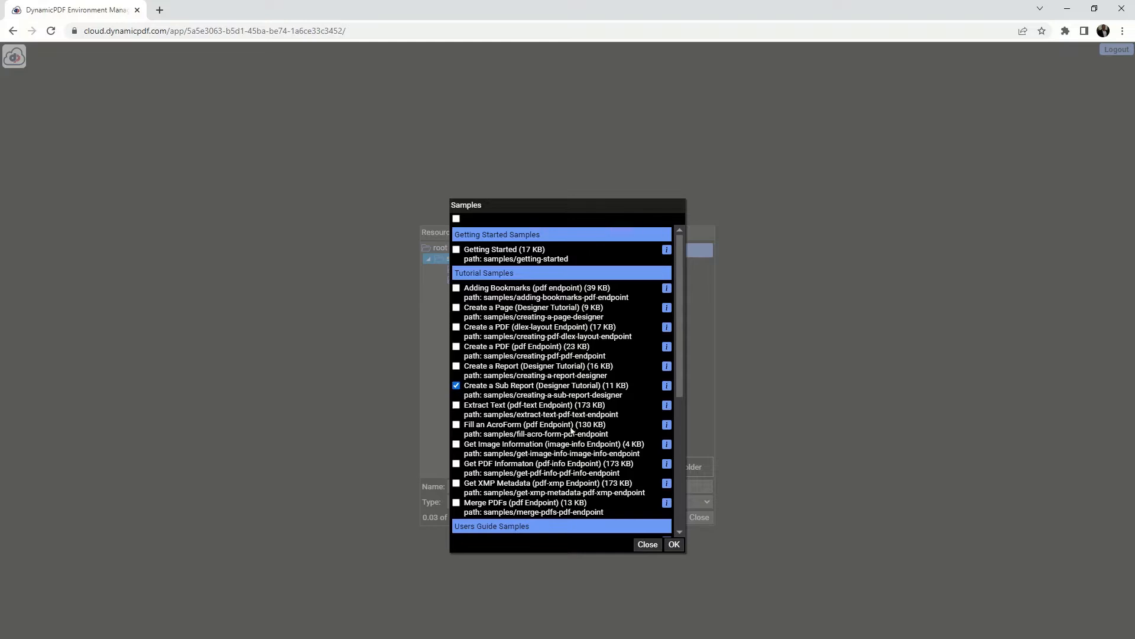
click(678, 545)
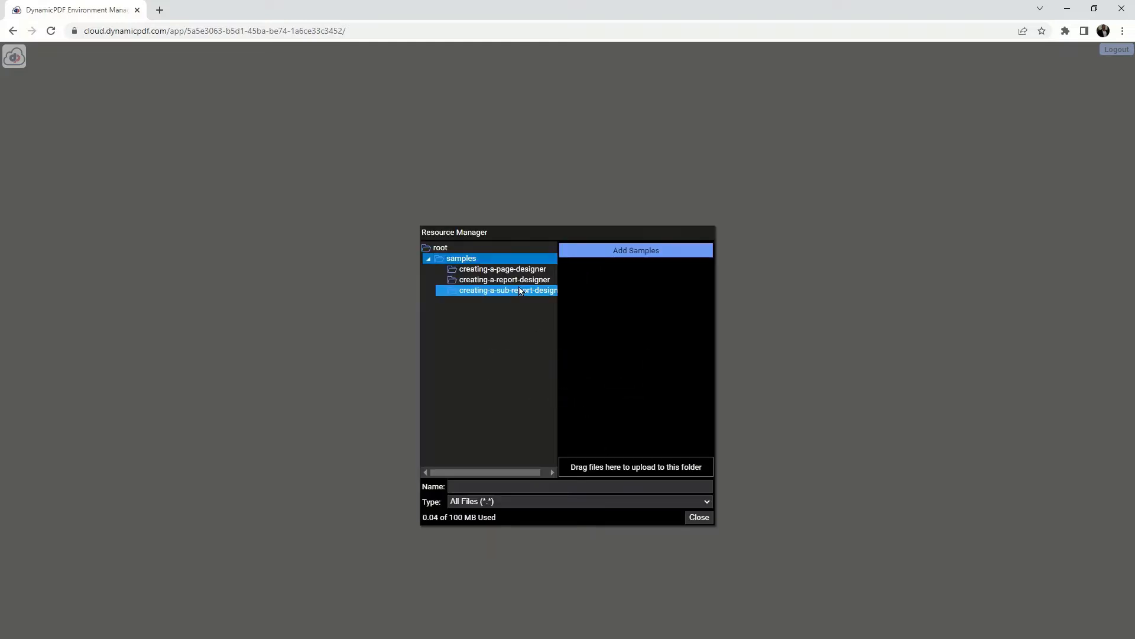
Step: Open creating-sub-report.dlex from the new sub report sample folder in the Designer and examine its layout
click(519, 292)
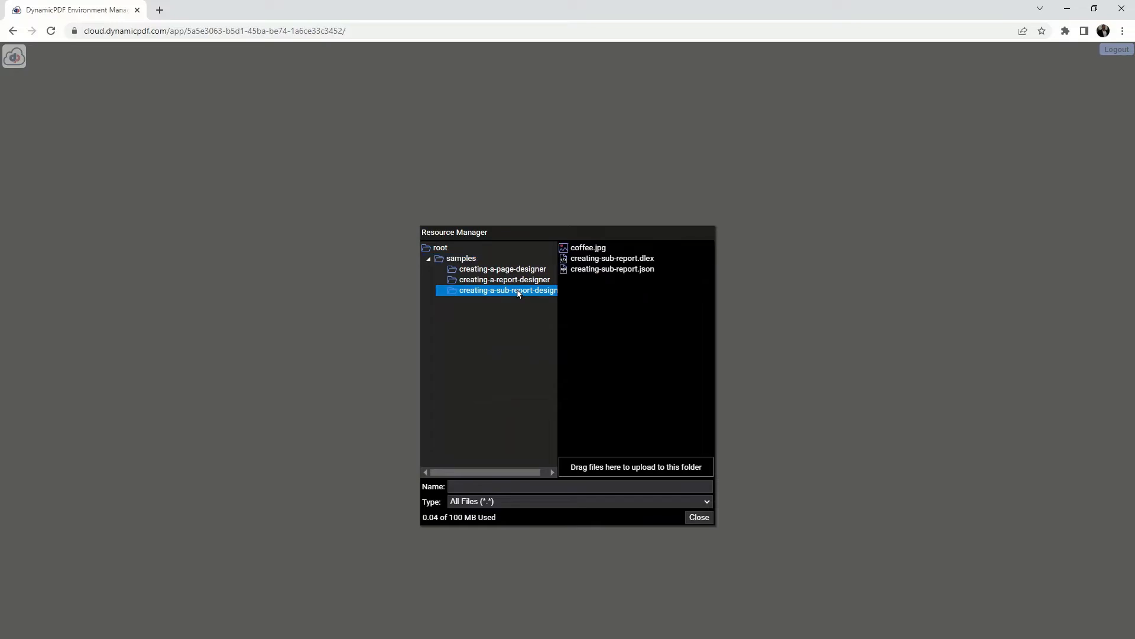
double_click(594, 258)
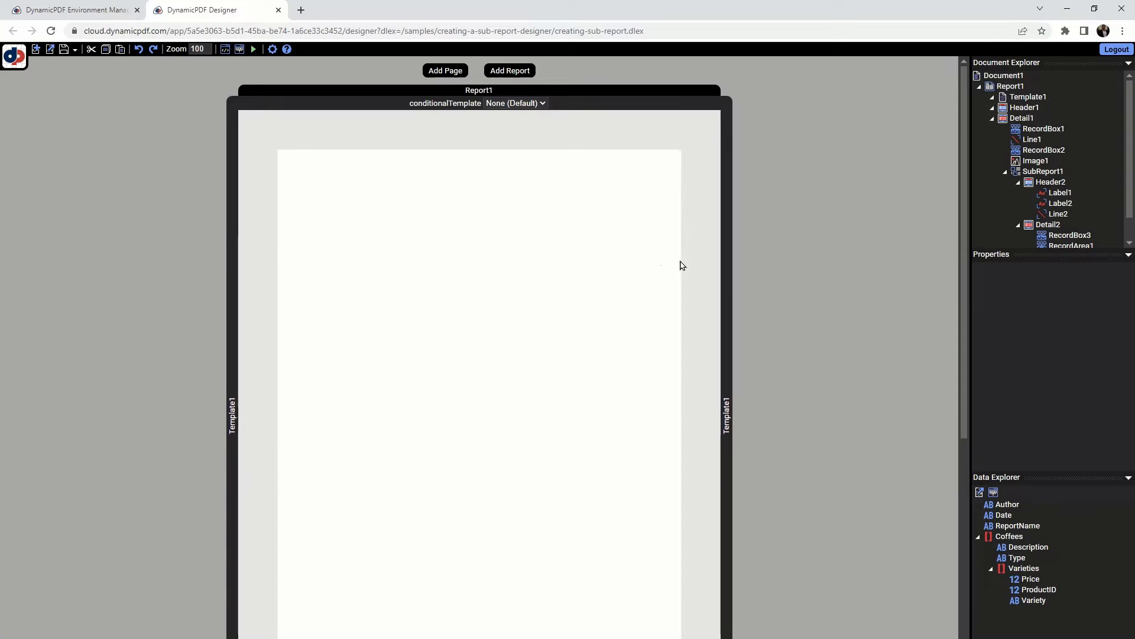
scroll(773, 312, down, 5)
click(772, 217)
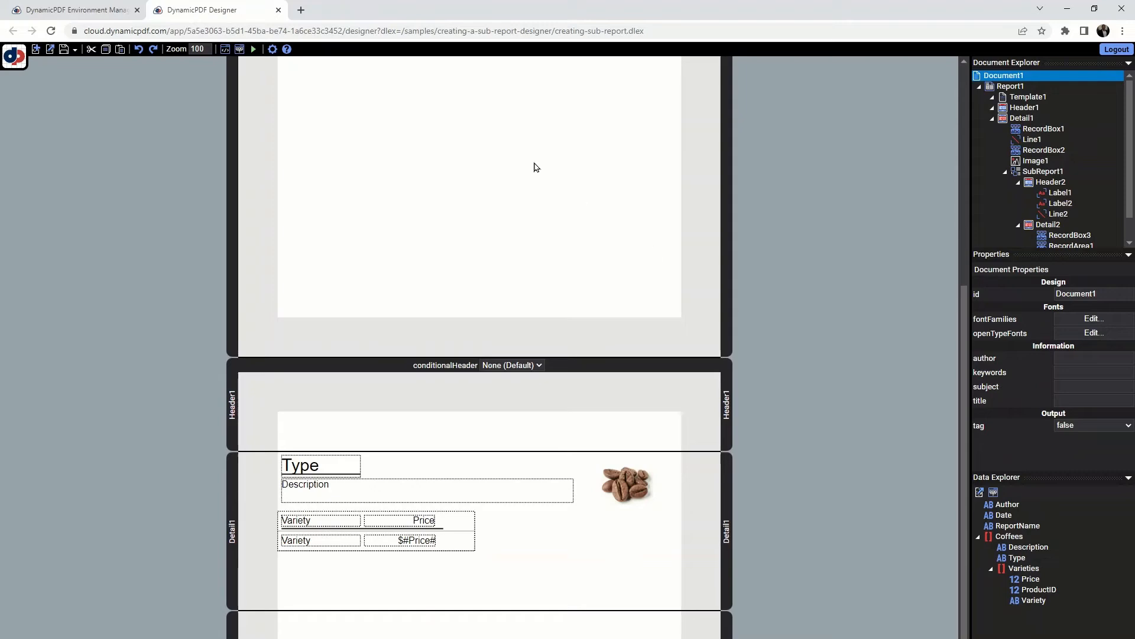
Step: Run the sample report to preview its PDF, and close both the preview and the Designer
click(253, 49)
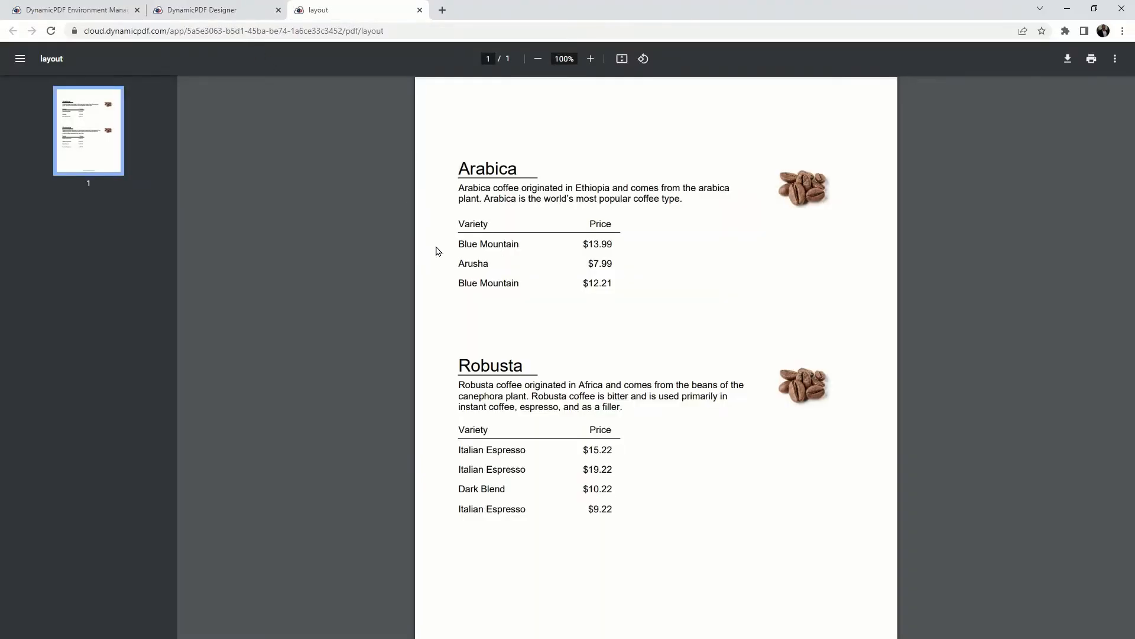
click(420, 11)
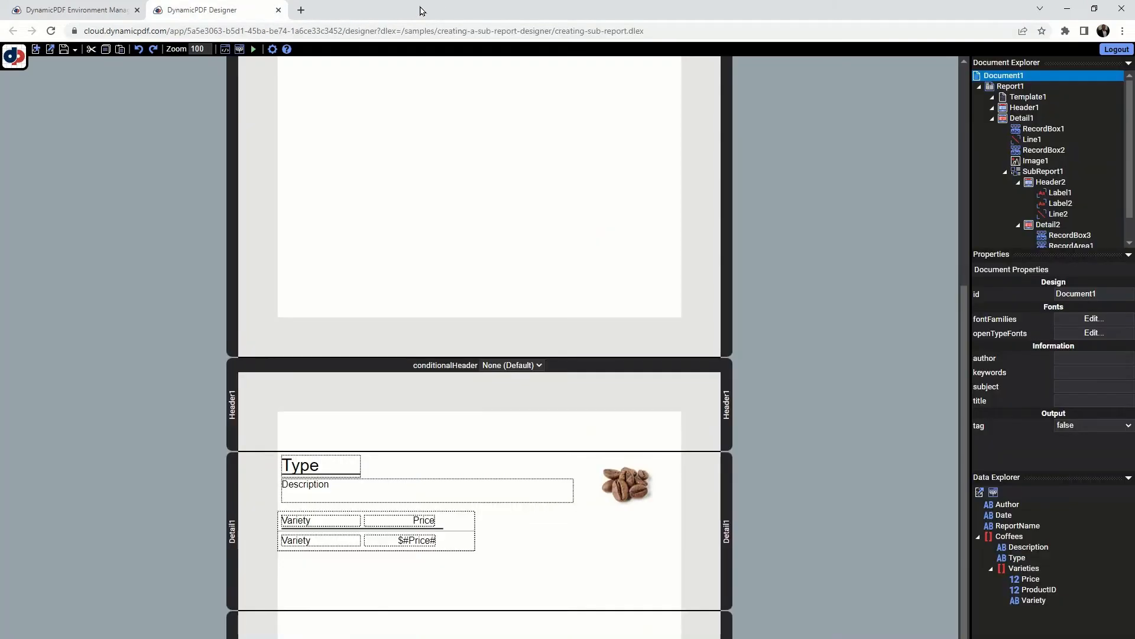
click(279, 10)
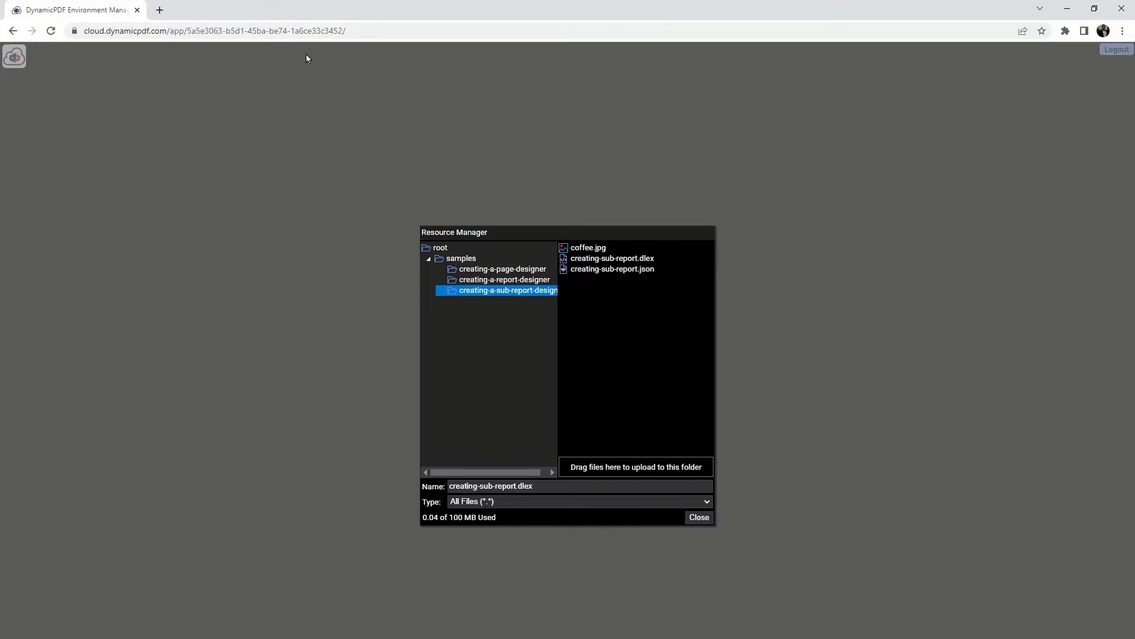
Step: Delete creating-sub-report.dlex from the sub report sample folder
right_click(606, 260)
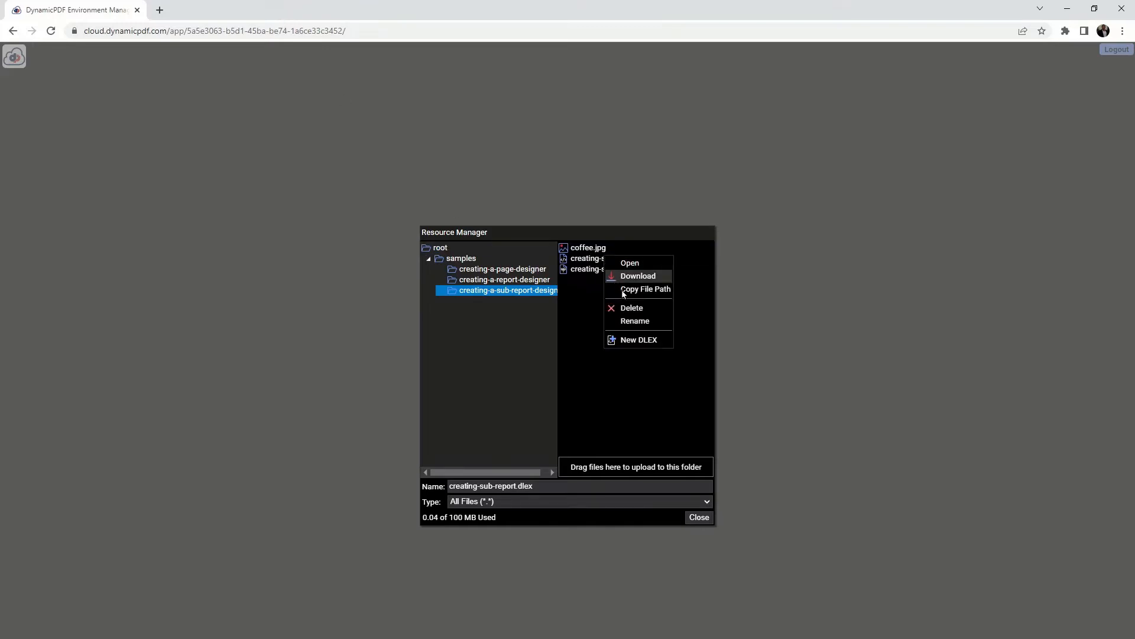
click(631, 307)
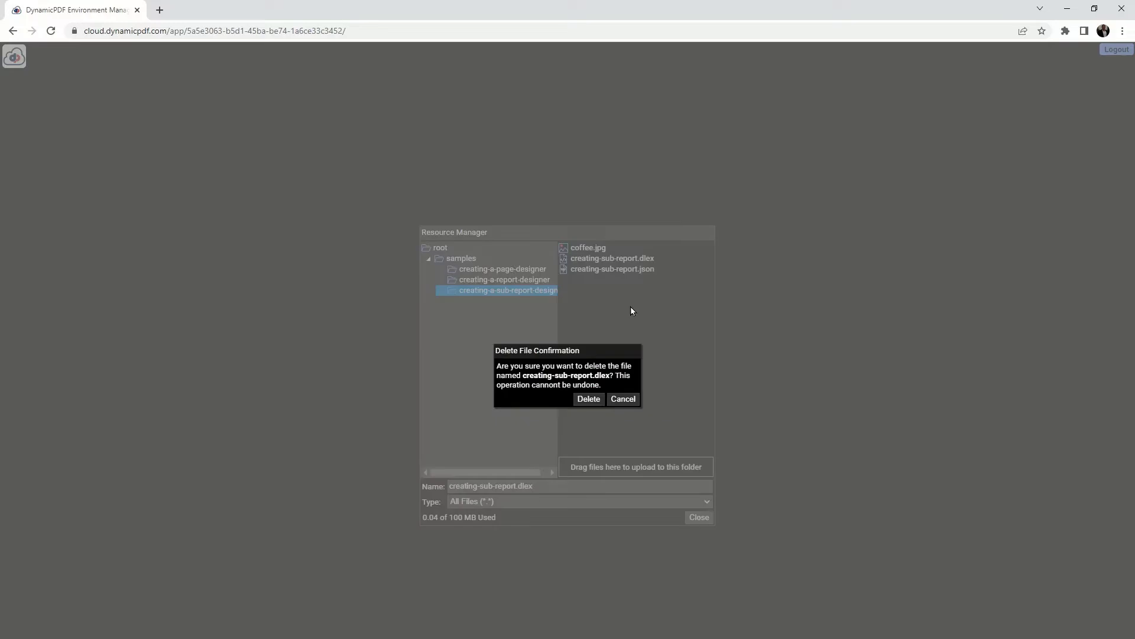
click(588, 398)
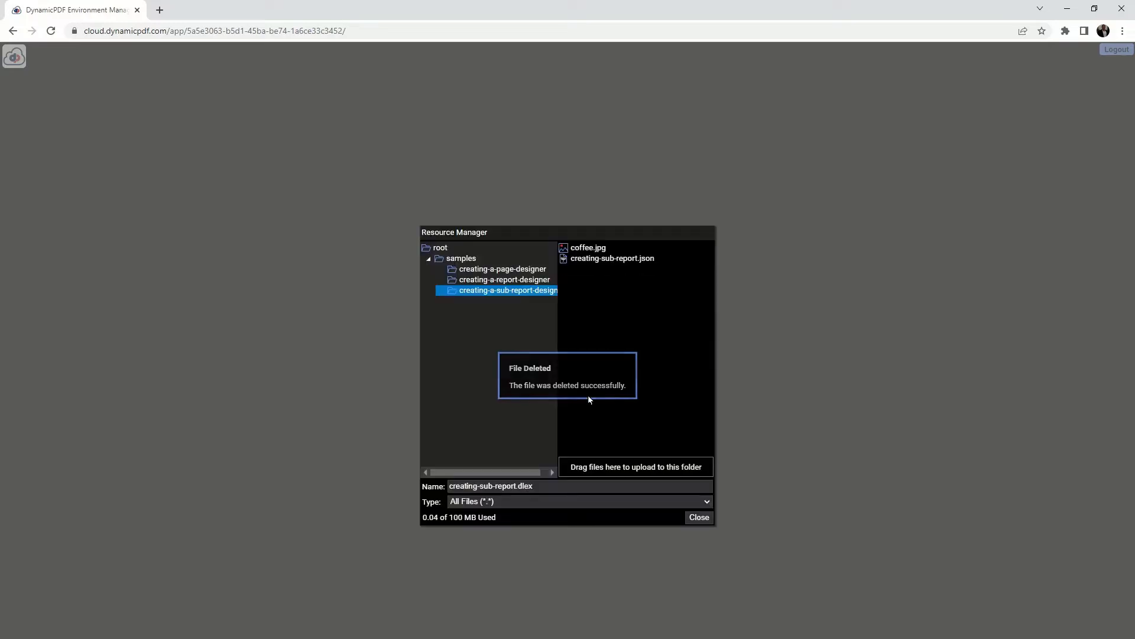
Step: Create a new DLEX named creating-sub-report in the sub report sample folder
right_click(600, 292)
click(608, 299)
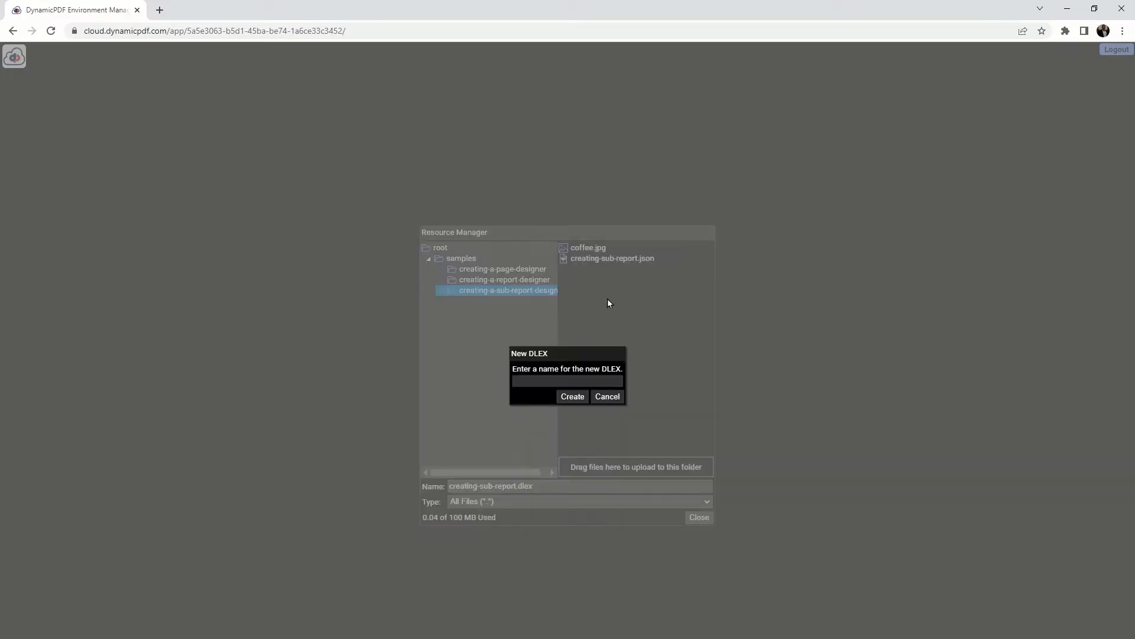
click(545, 380)
text(creat)
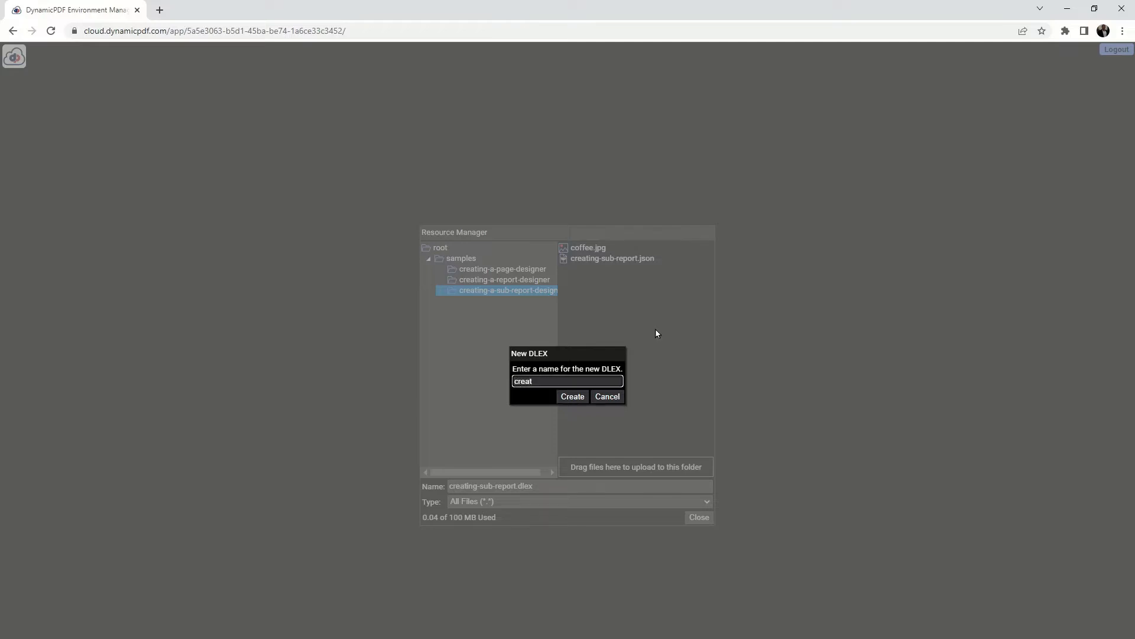
text(ing-sub-report)
click(573, 396)
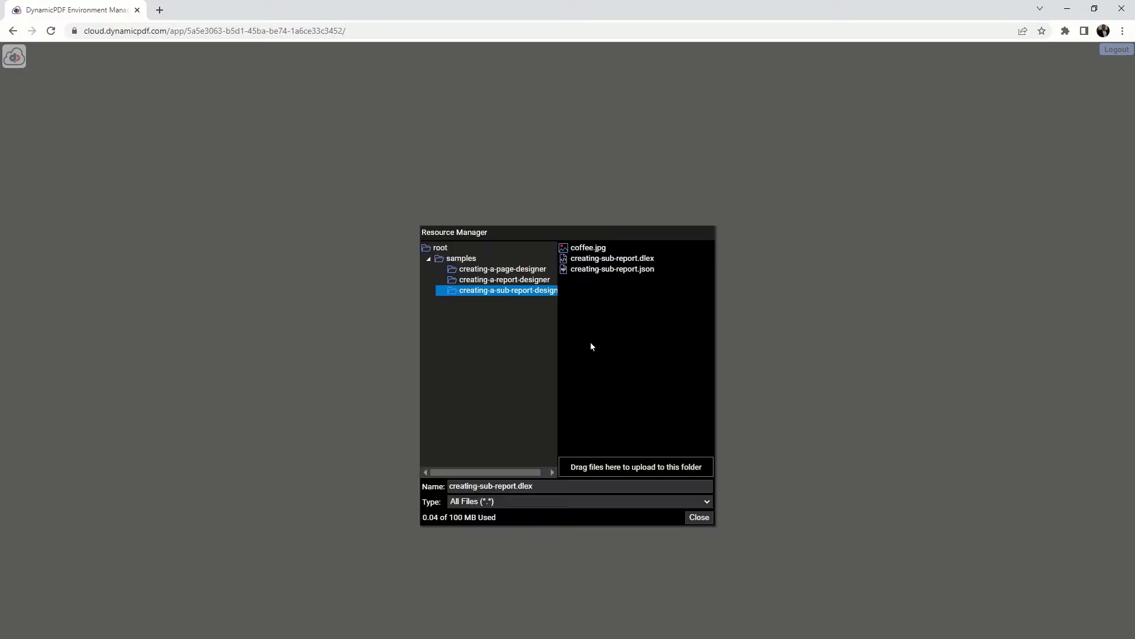
Step: Open the new creating-sub-report.dlex in the Designer and review its JSON layout data
click(633, 259)
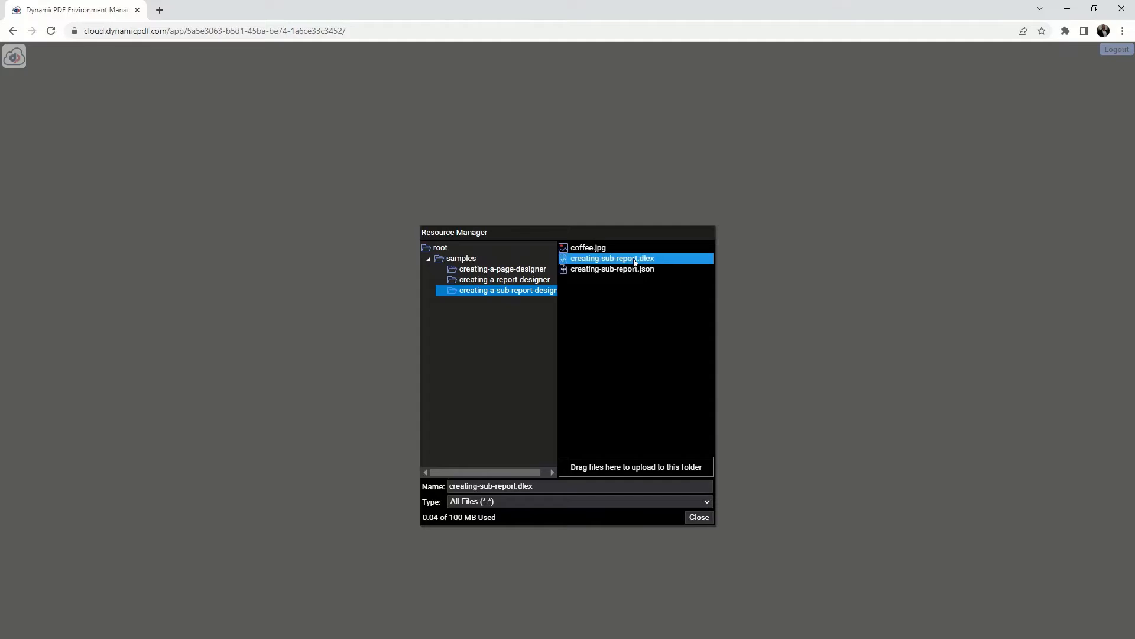
double_click(634, 262)
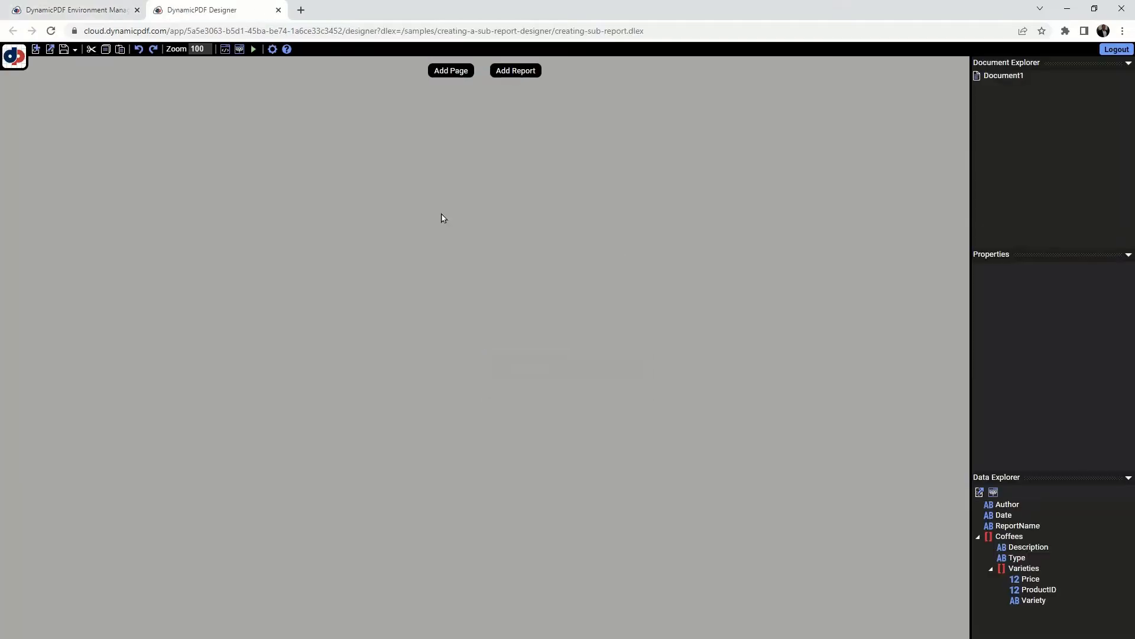
click(241, 49)
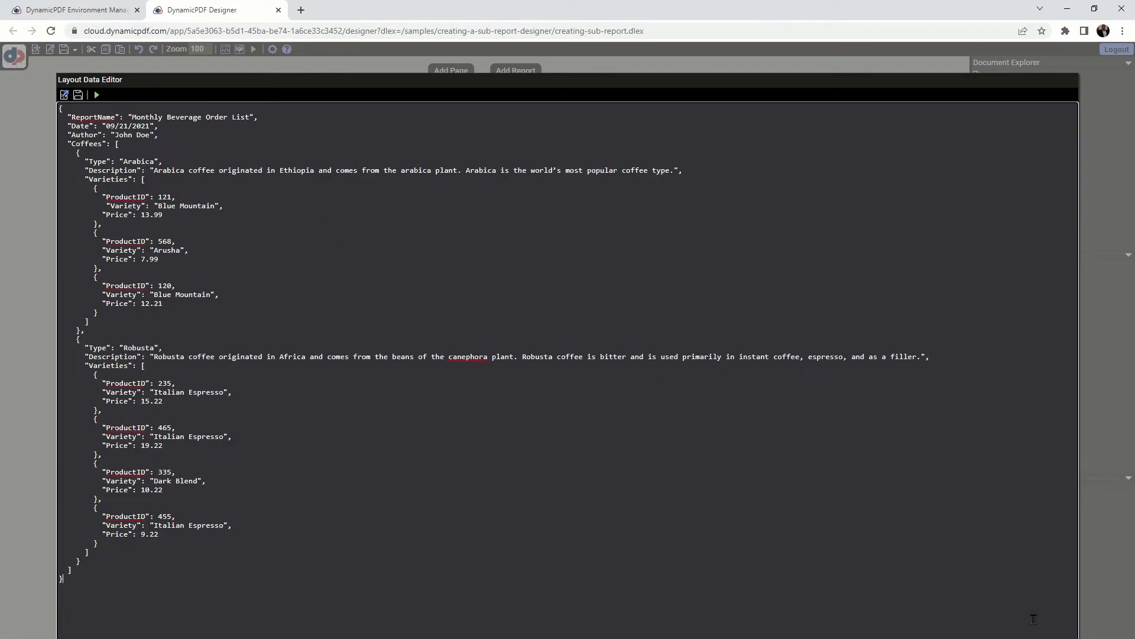
key(Escape)
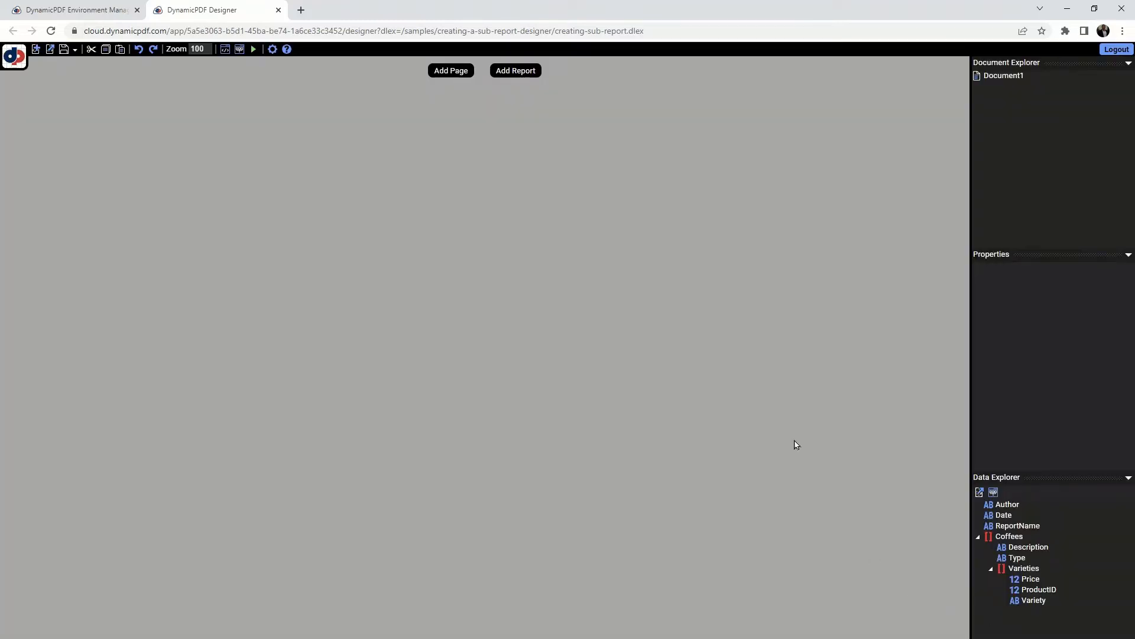
Step: Add a report to the empty document and set its dataName to Coffees
click(516, 71)
click(1097, 297)
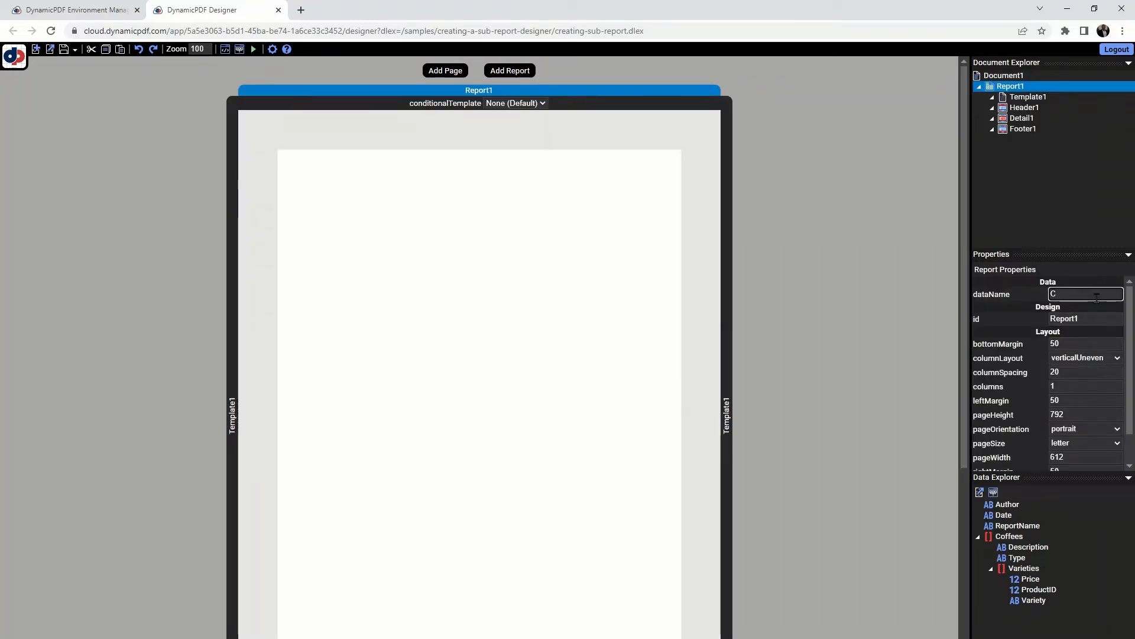
text(Coffees)
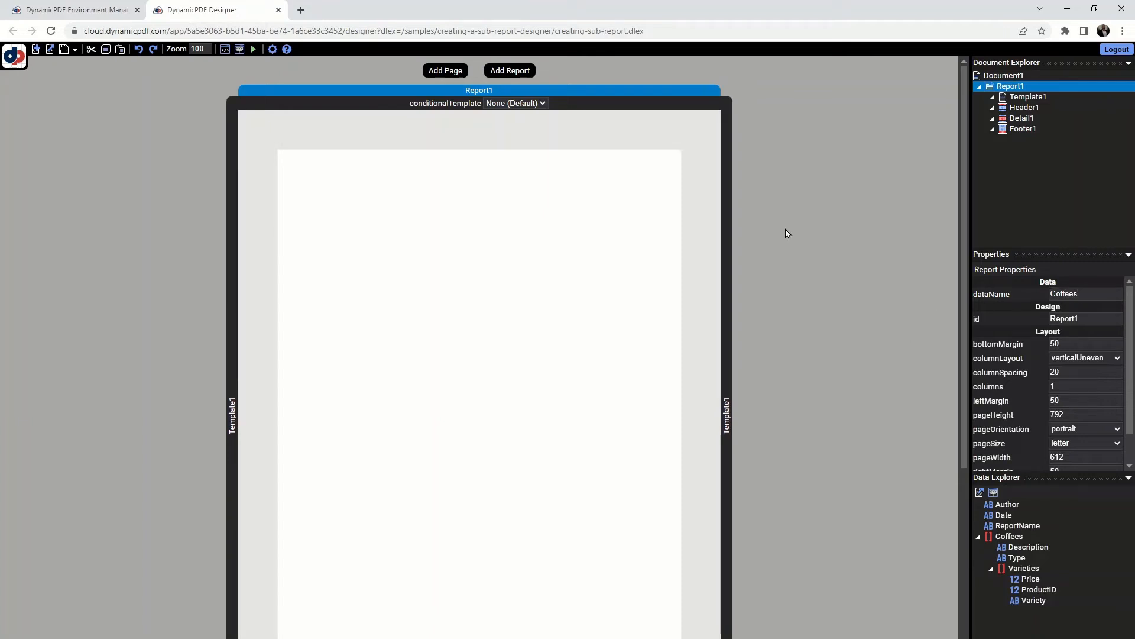
Step: Place the Type field from Coffees in the report's Detail section and set its font size to 22
scroll(787, 233, down, 3)
scroll(787, 233, down, 3)
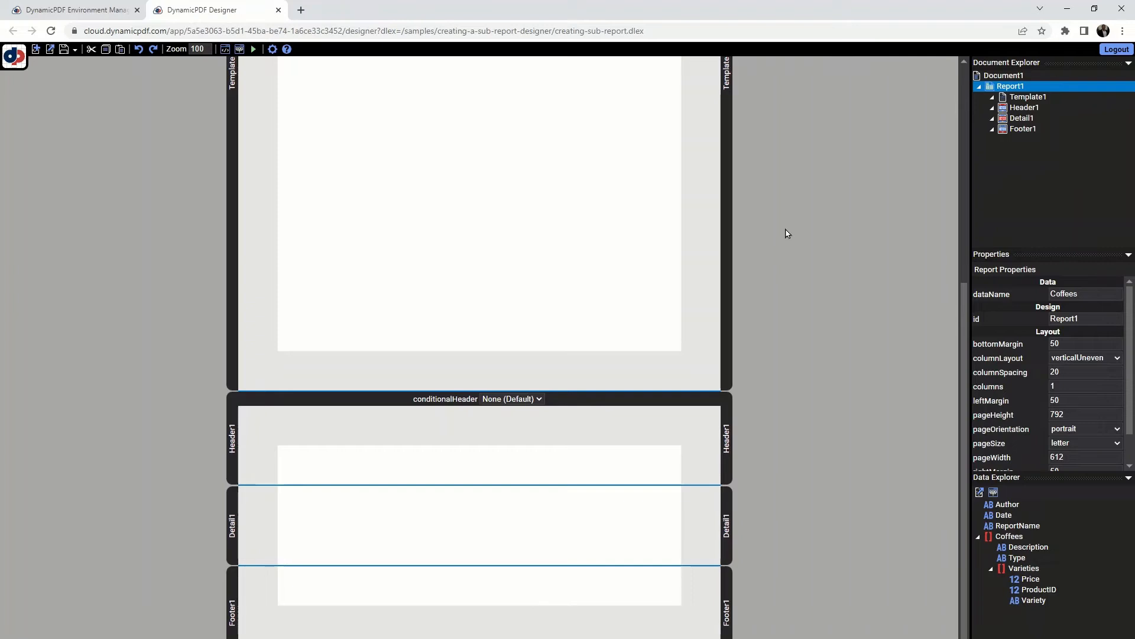
drag(1017, 557, 325, 502)
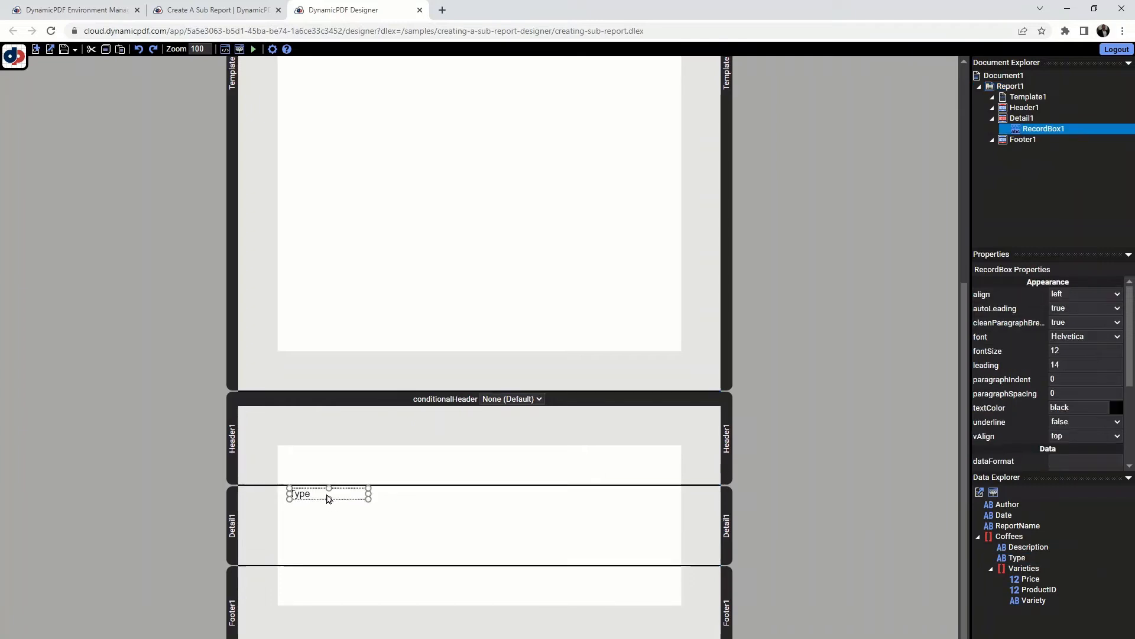
click(1075, 350)
text(22)
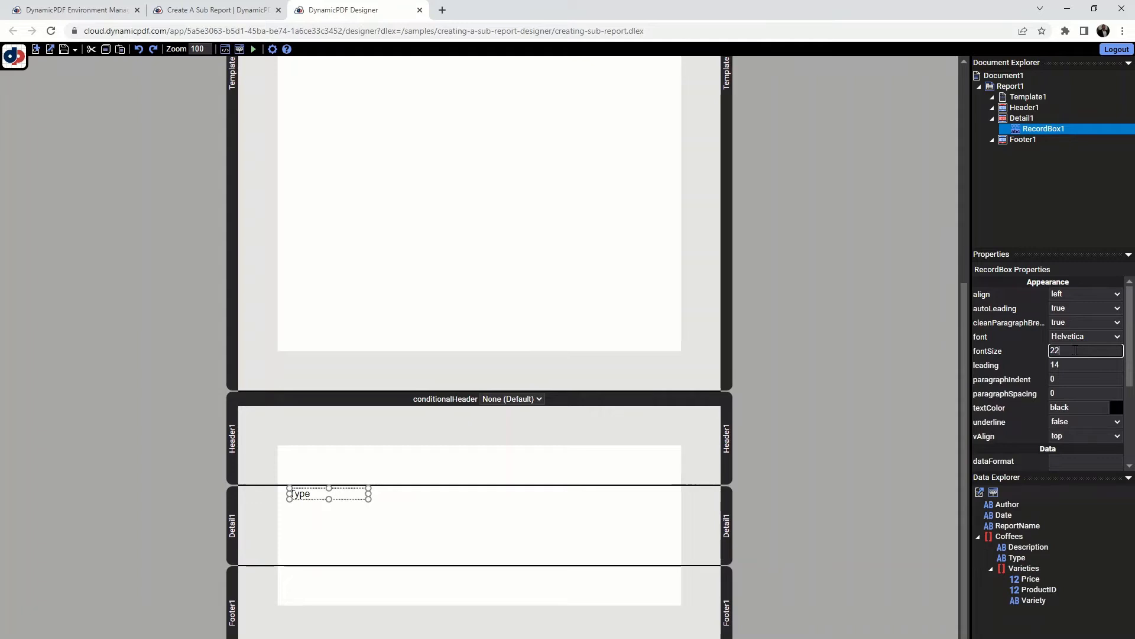
key(Return)
Step: Position the Type record box at x 5, y 4 and set its height to 25
scroll(1076, 352, down, 3)
click(1080, 449)
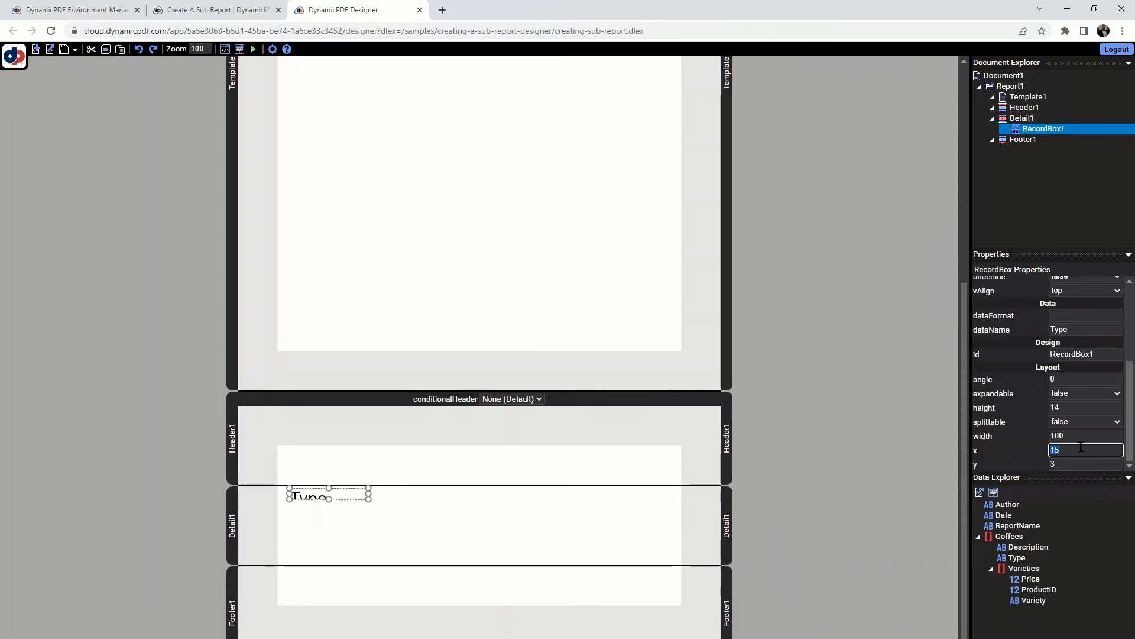
text(5)
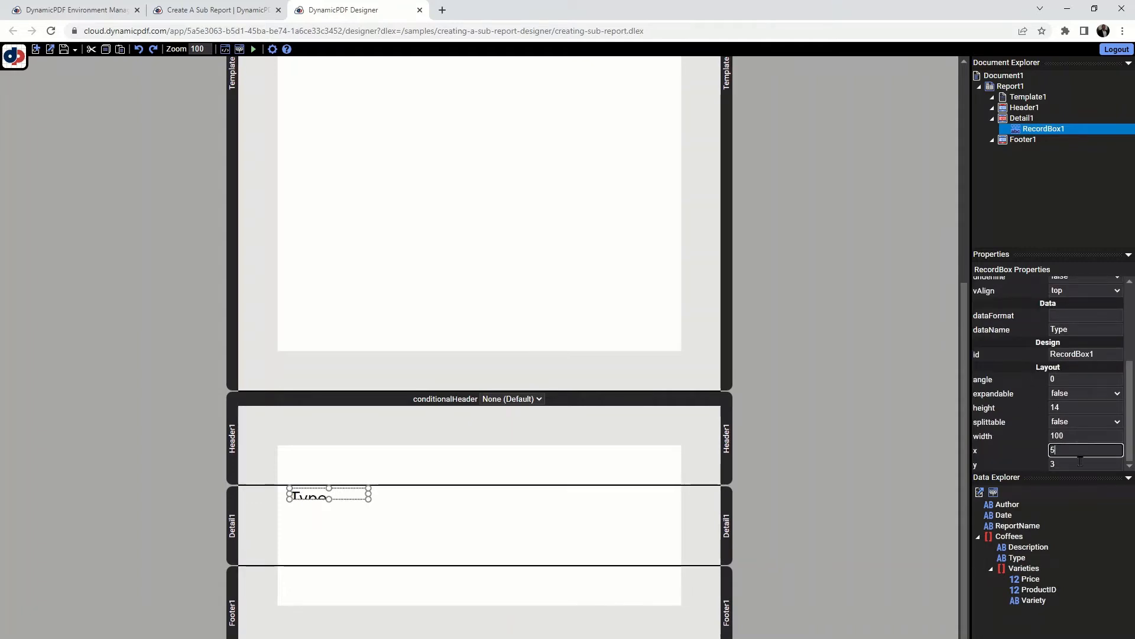
key(Return)
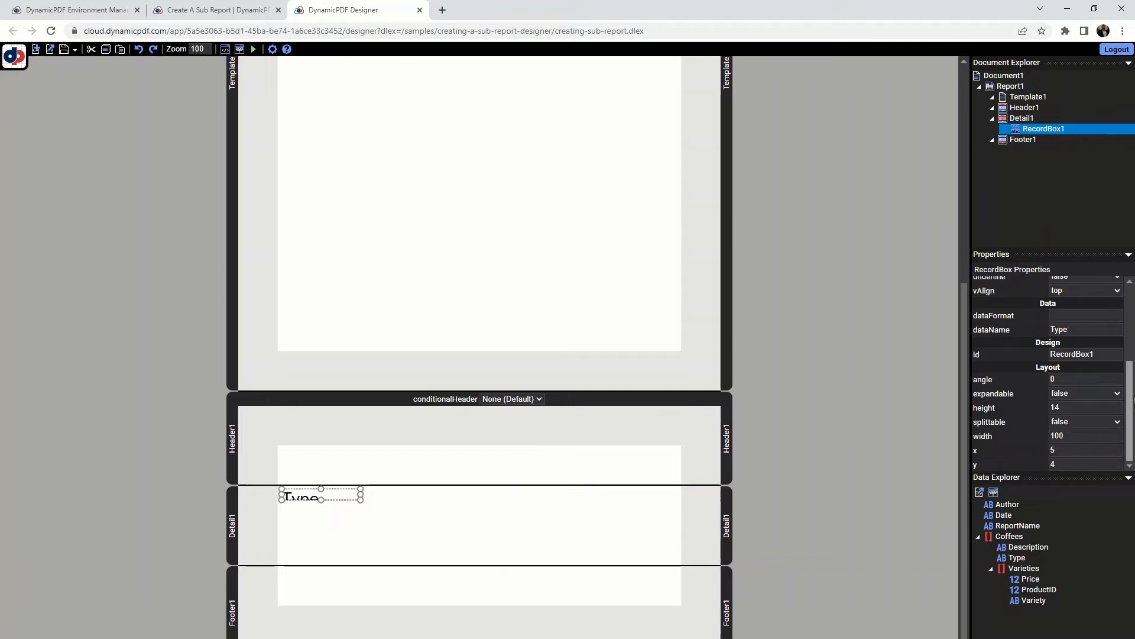
click(1071, 405)
text(25)
key(Return)
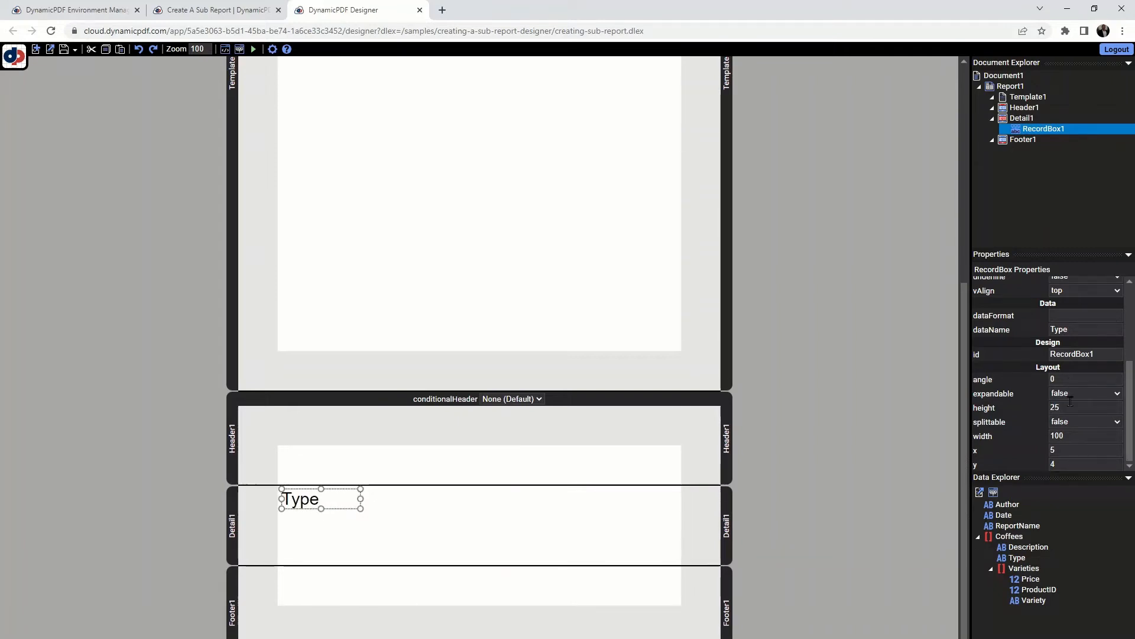
Step: Add a line under Type in the Detail section with x1 5, x2 105, and y1 and y2 both 28
right_click(434, 513)
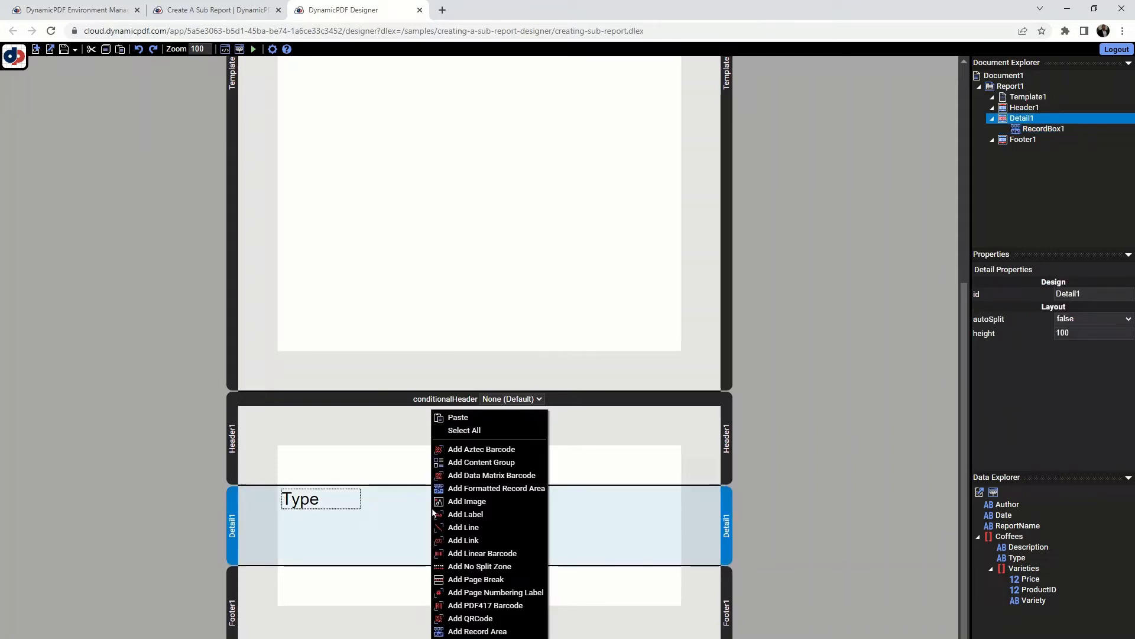
click(463, 526)
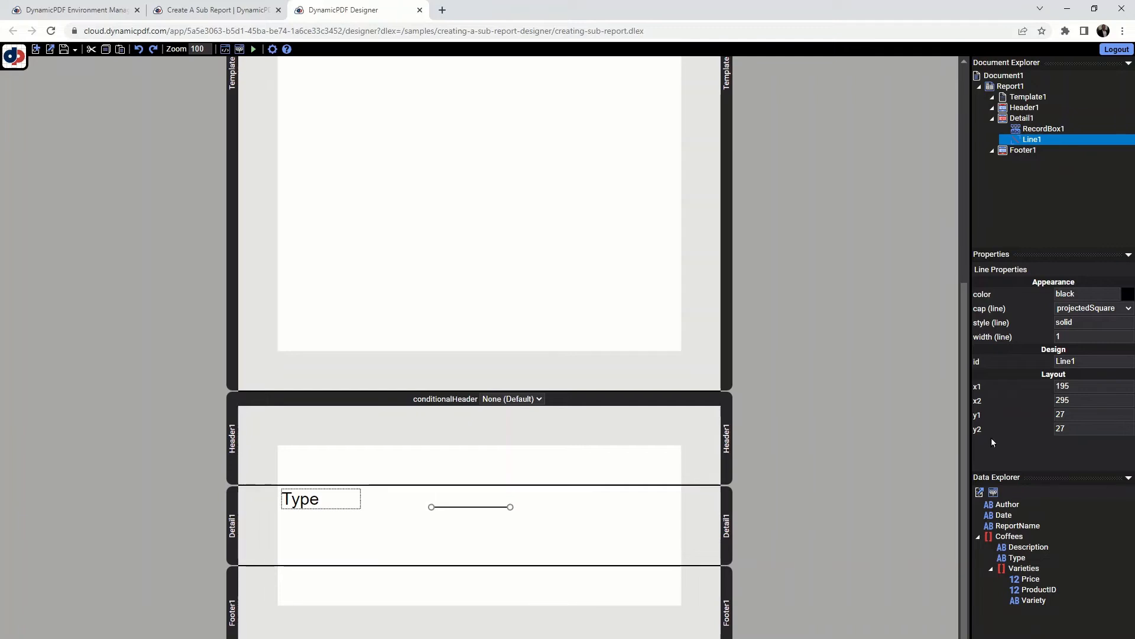
click(1087, 384)
text(5)
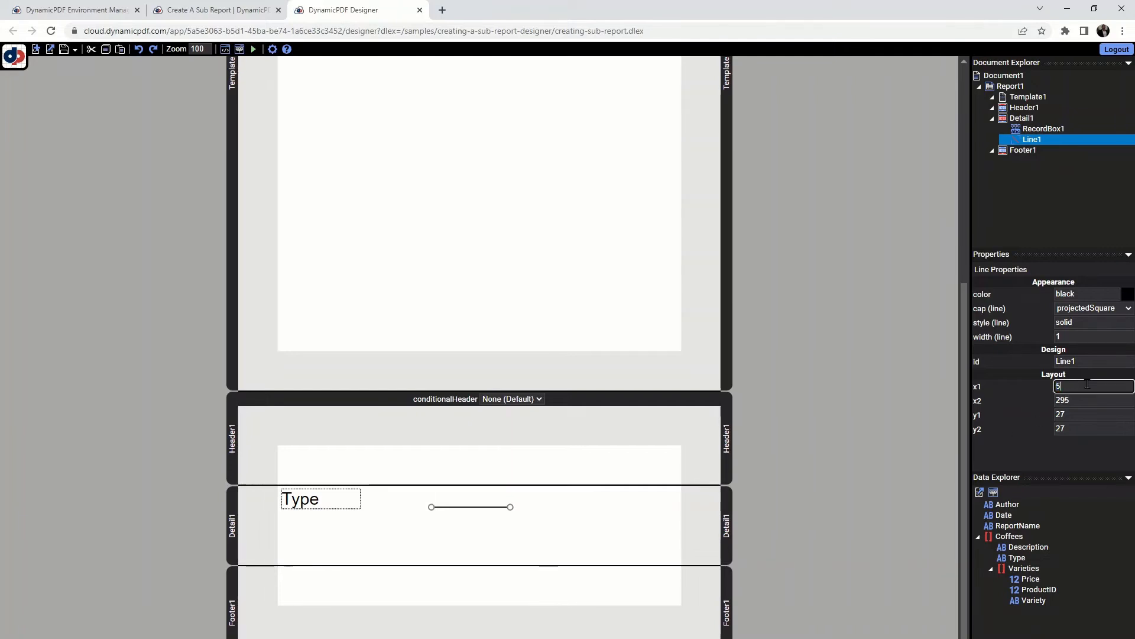
click(1095, 401)
text(105)
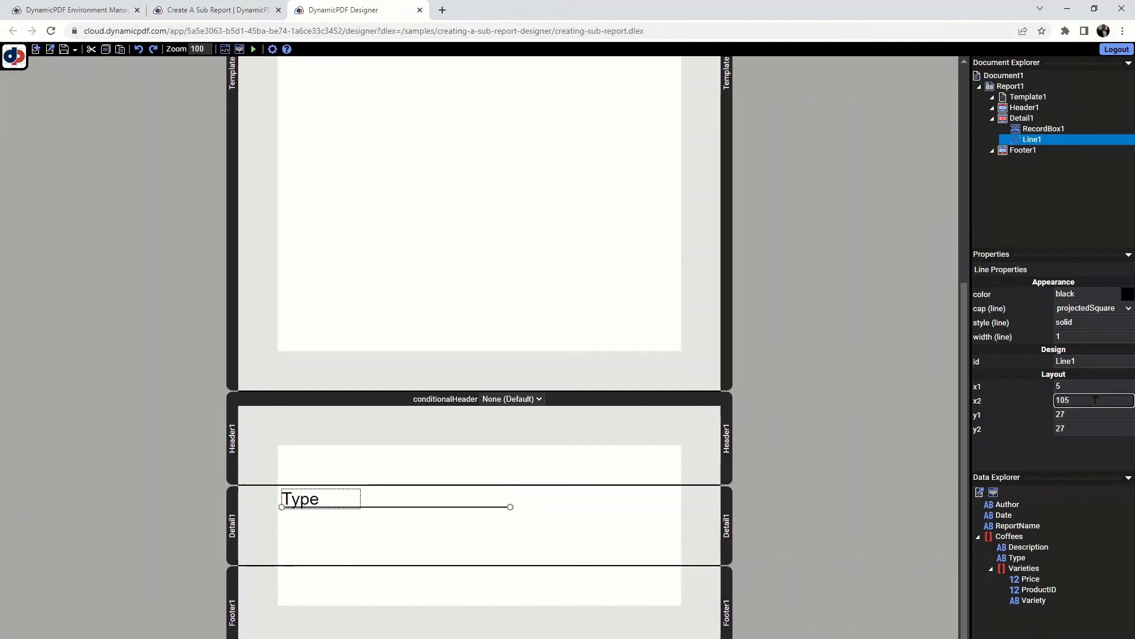
click(1091, 415)
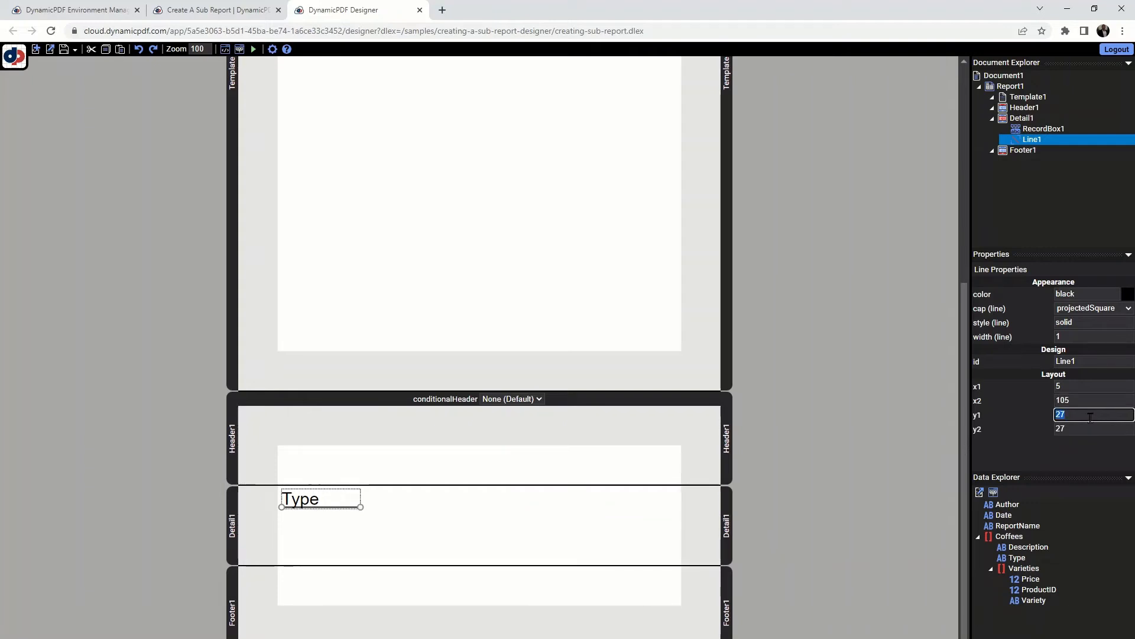
text(28)
click(1088, 425)
text(28)
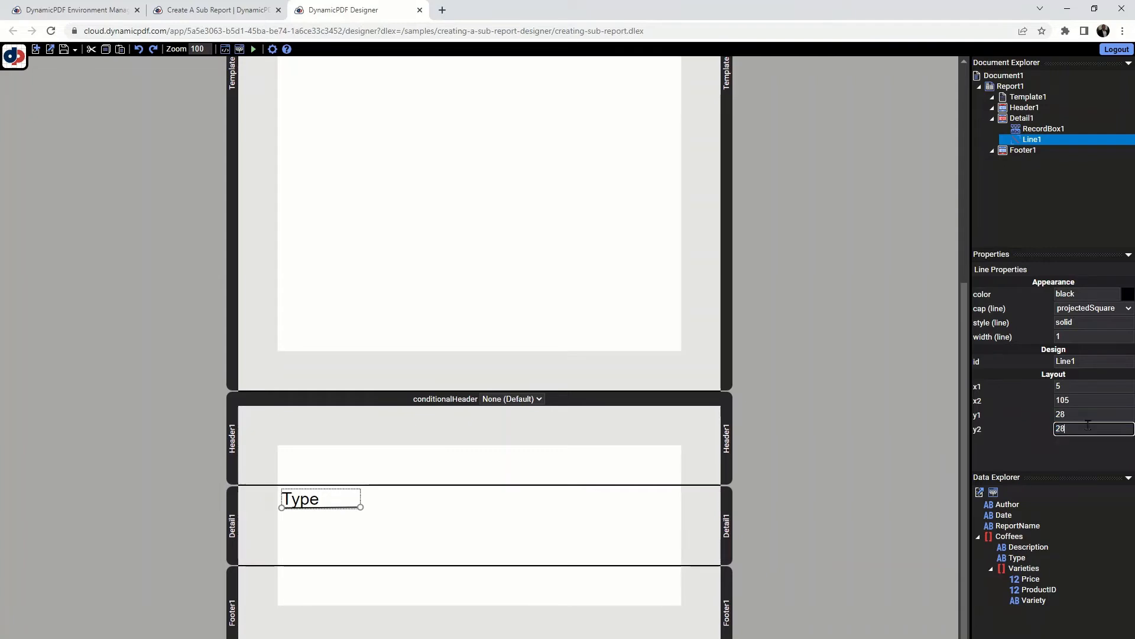
key(Return)
Step: Place the Description field in the Detail section and size its record box to width 370 and height 30
click(1022, 525)
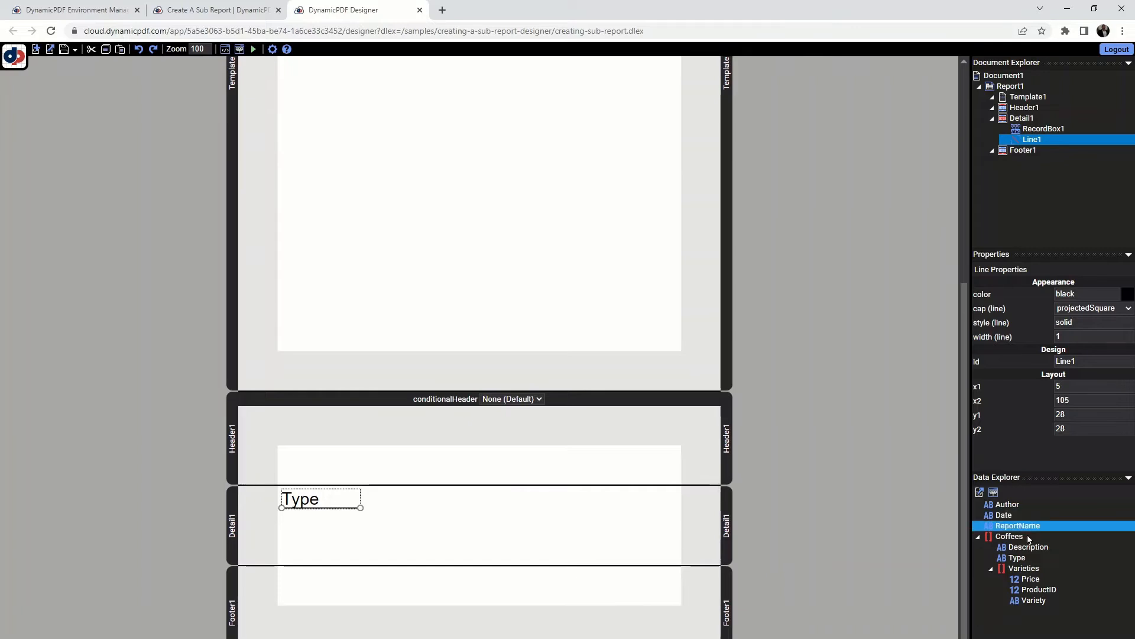
click(1028, 547)
drag(1034, 549, 439, 508)
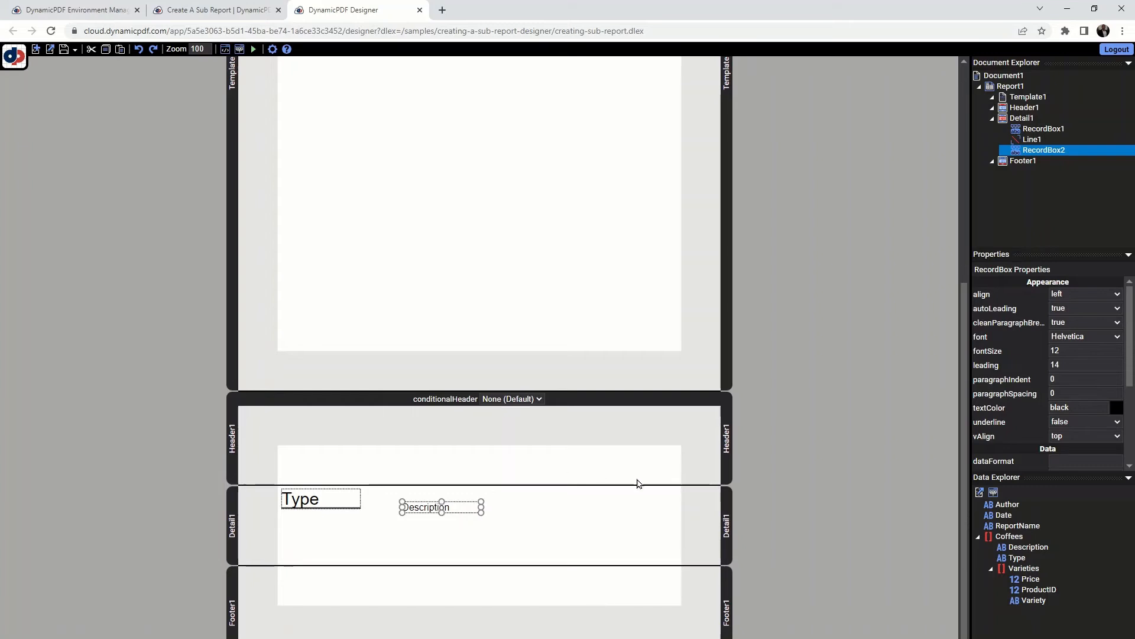
scroll(1082, 382, down, 5)
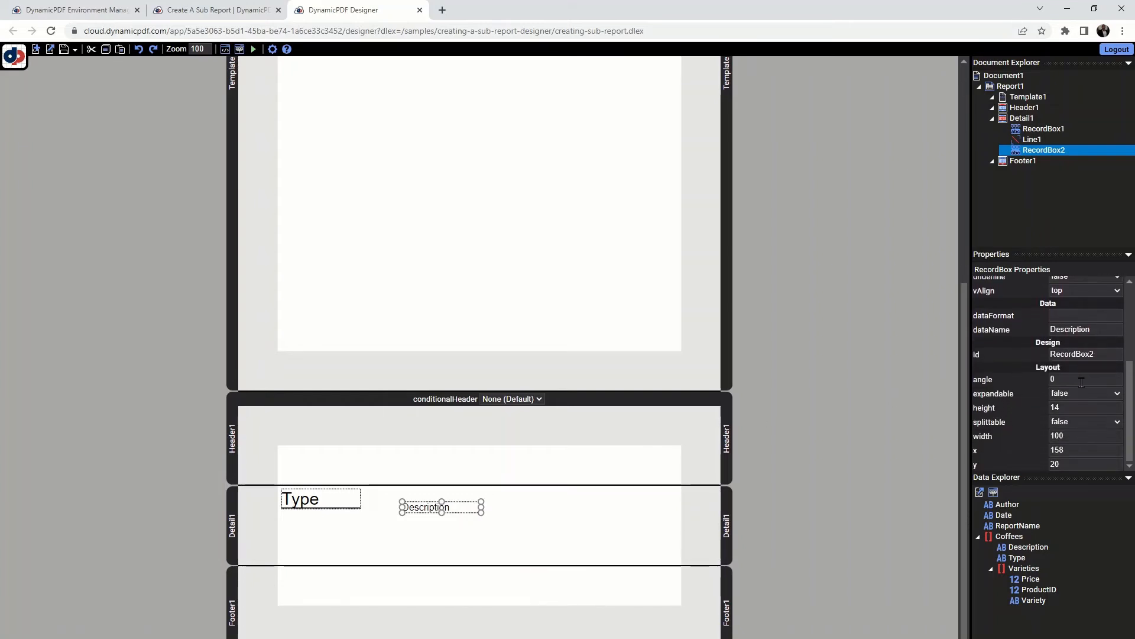
click(1086, 432)
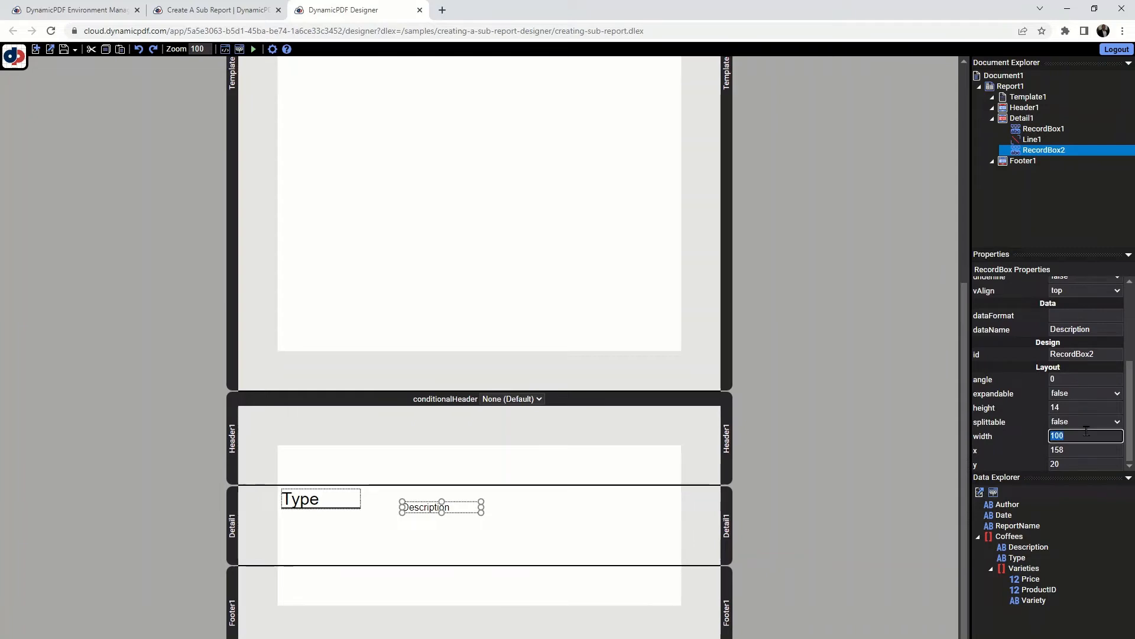
text(370)
click(1077, 404)
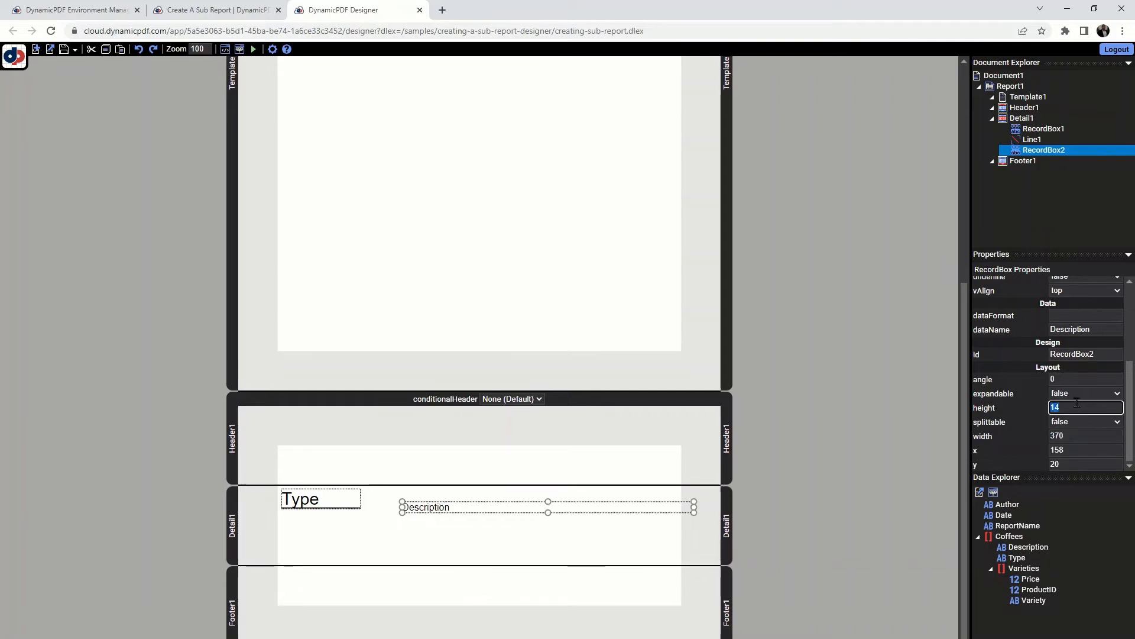
text(30)
Step: Position the Description record box at x 5, y 34 and set expandable to true
click(1087, 448)
text(5)
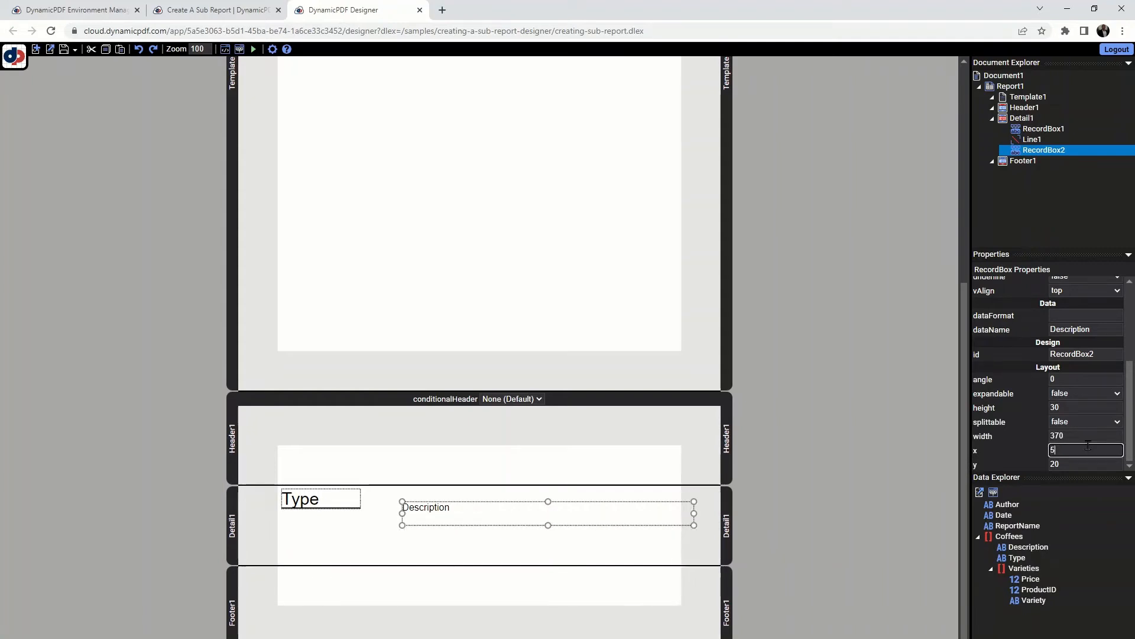
click(1082, 463)
text(34)
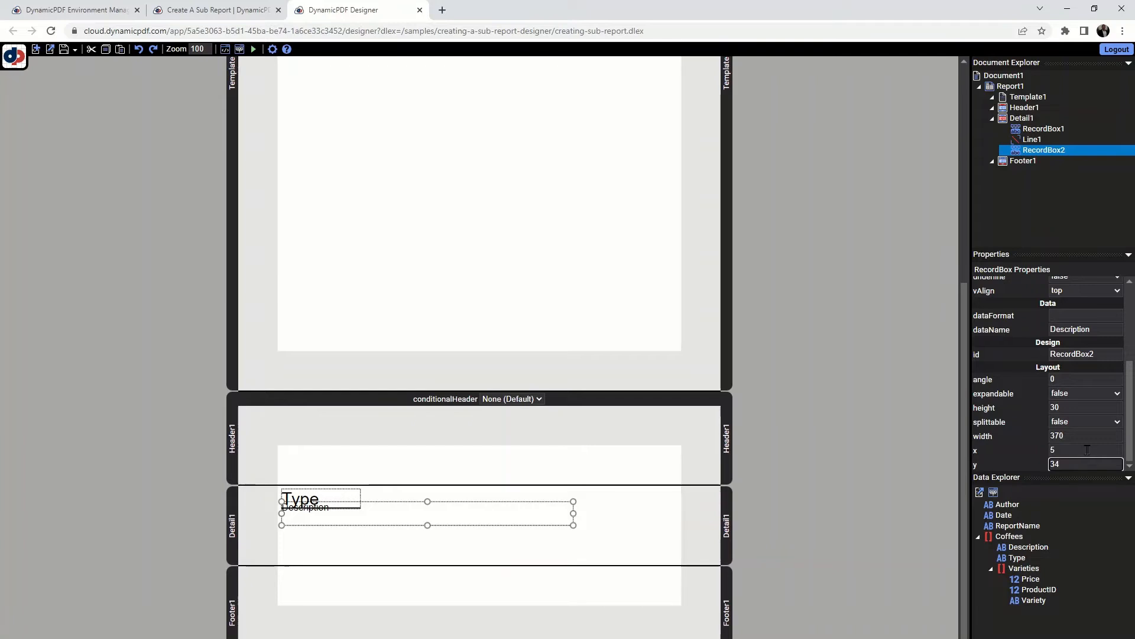
click(1085, 450)
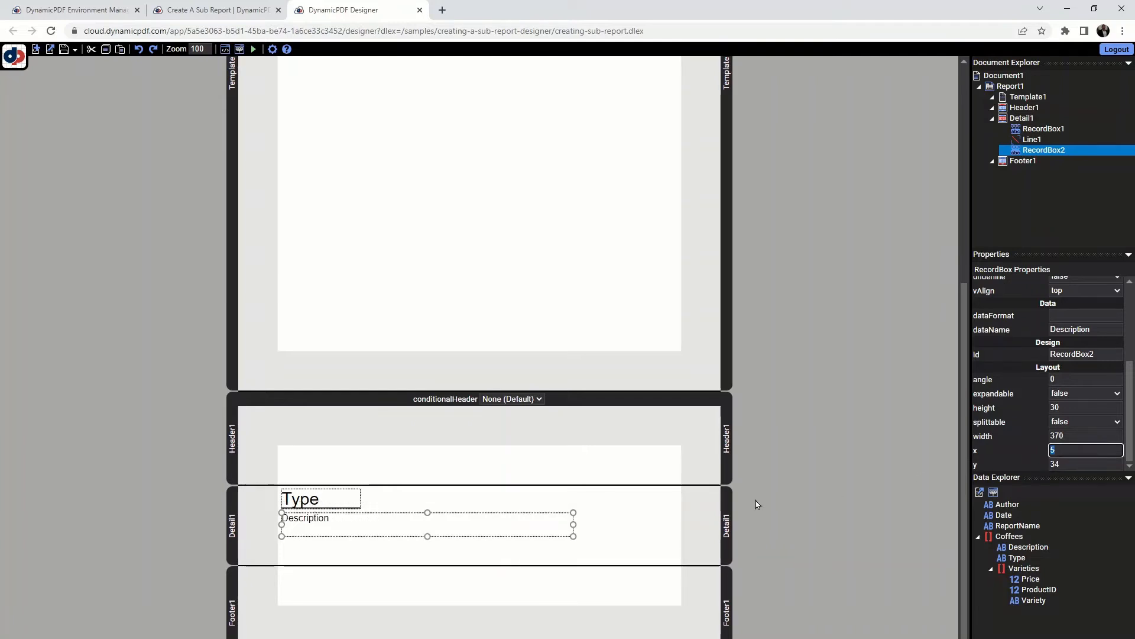
click(1075, 393)
click(1072, 405)
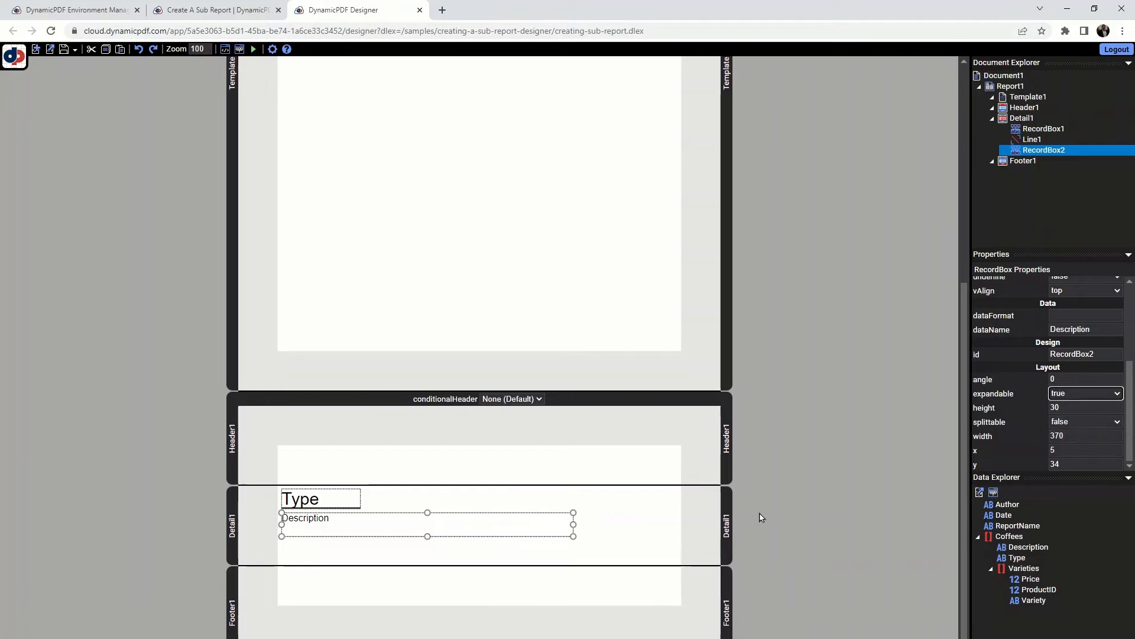
Step: Run the report with its layout data to preview the PDF, and close the preview
click(240, 52)
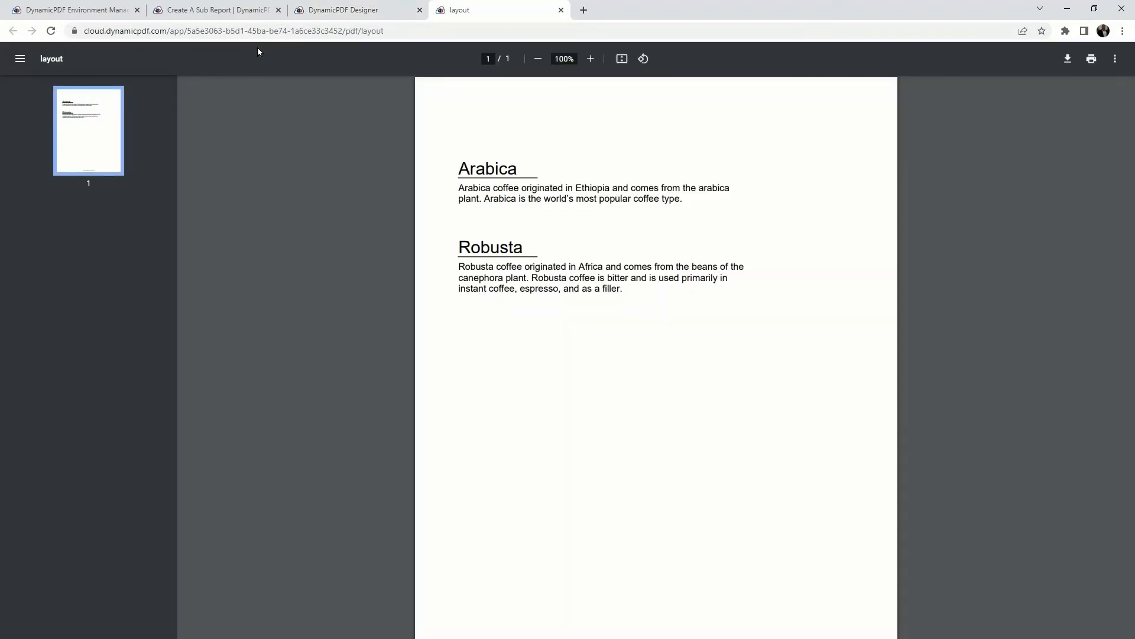
click(561, 10)
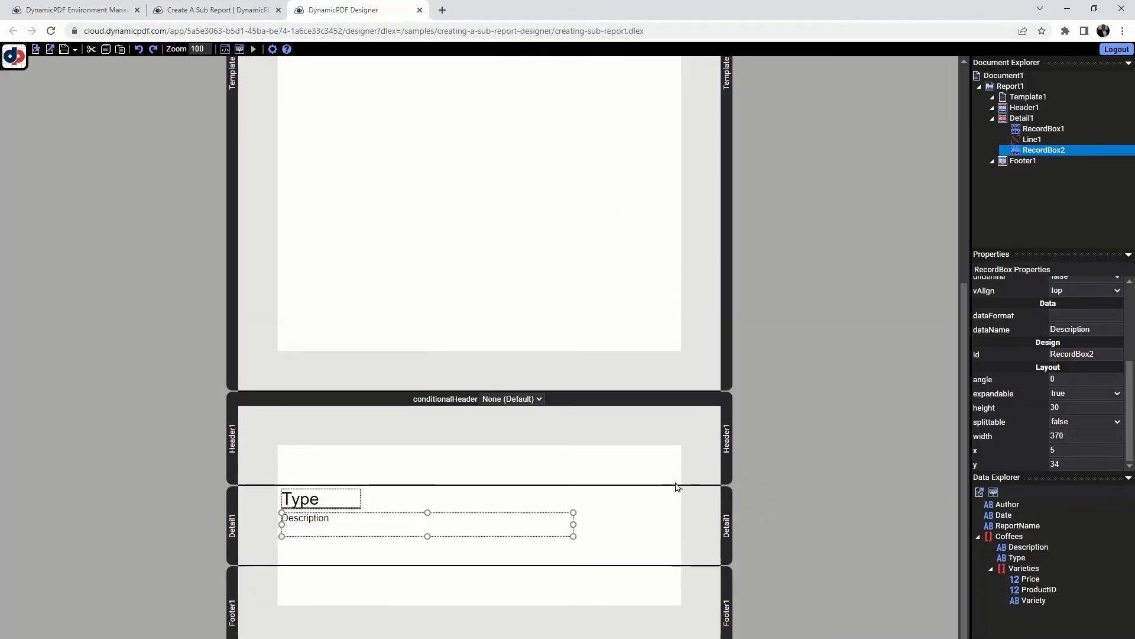
Step: Add a sub report to the report's Detail section, beside the Description record box
click(701, 525)
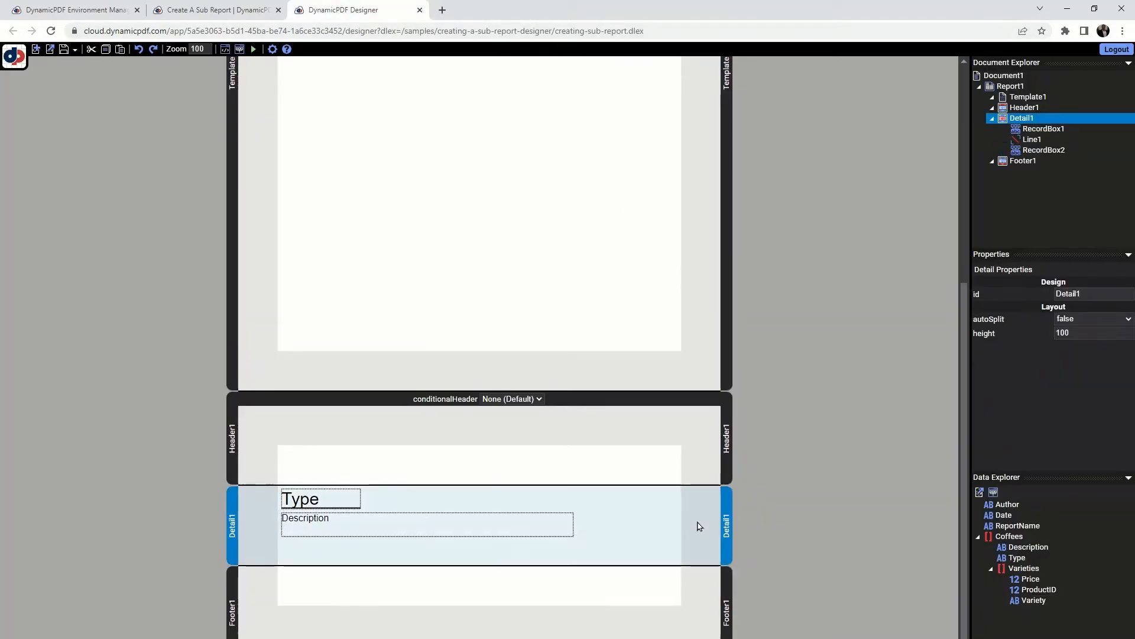
right_click(644, 521)
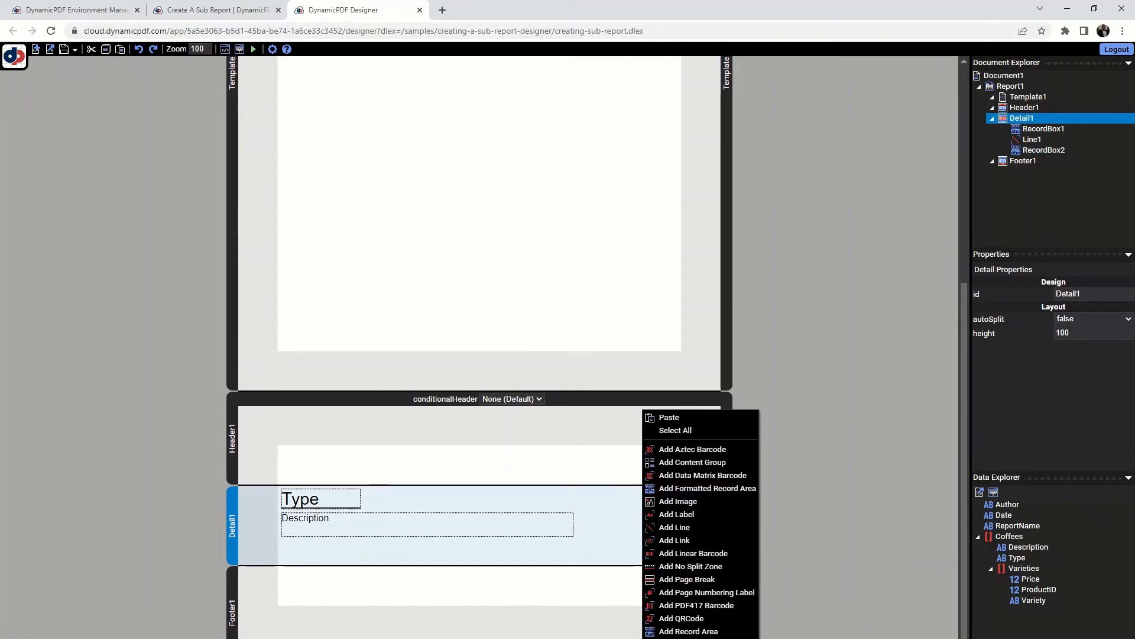
click(686, 638)
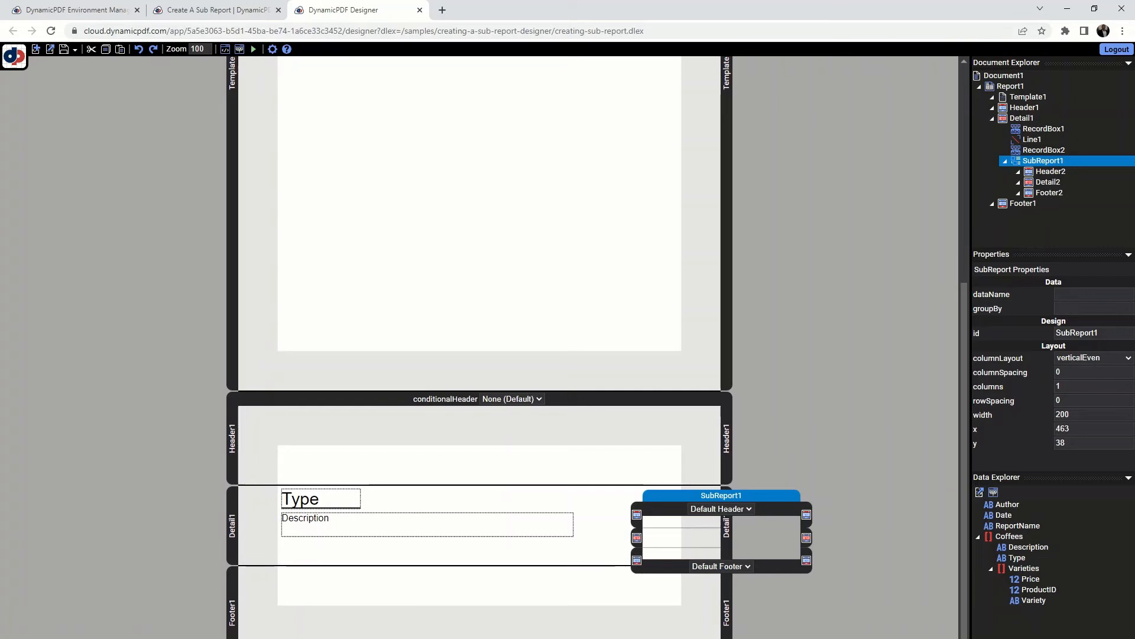
Step: Set the Detail section's height to 150 and move the sub report under Description to about x 216, y 68
click(604, 517)
double_click(1091, 331)
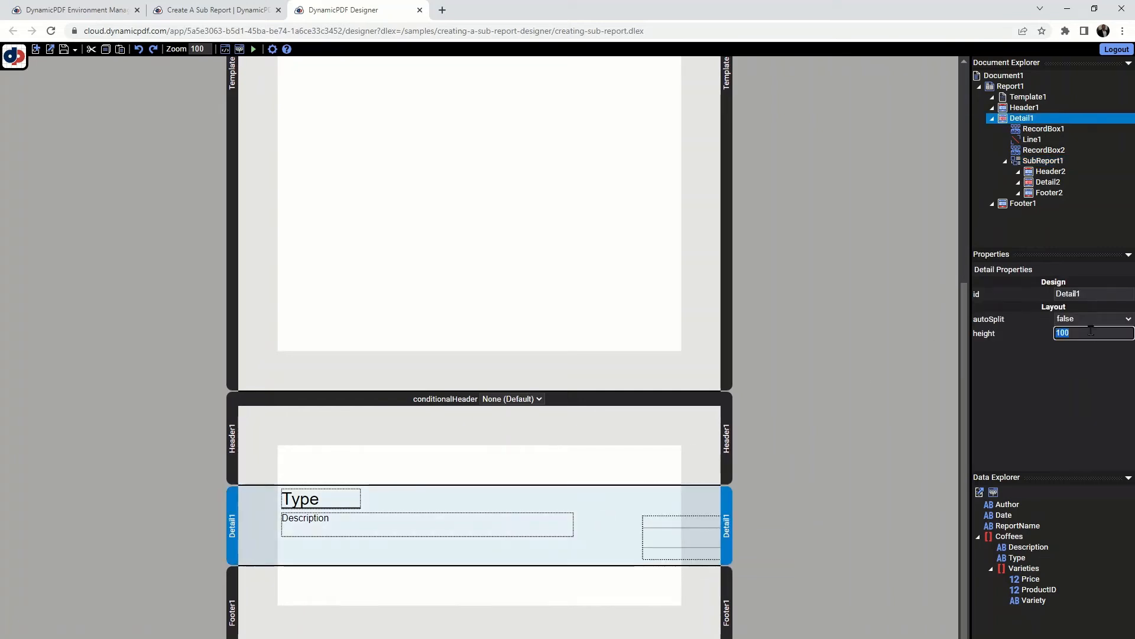
text(150)
click(1071, 381)
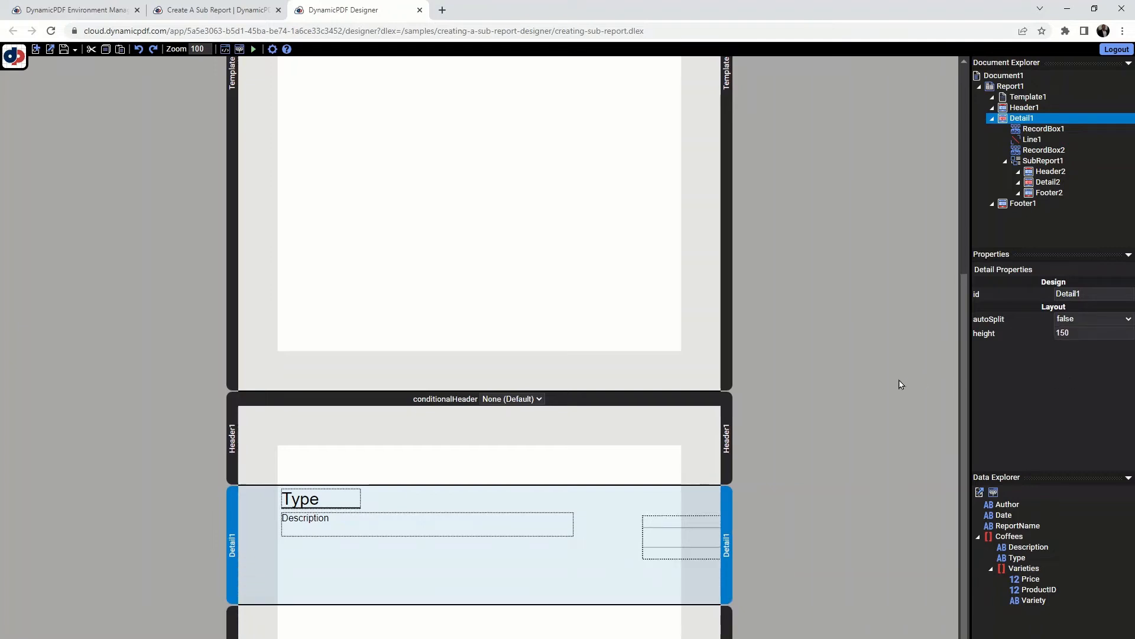
click(683, 545)
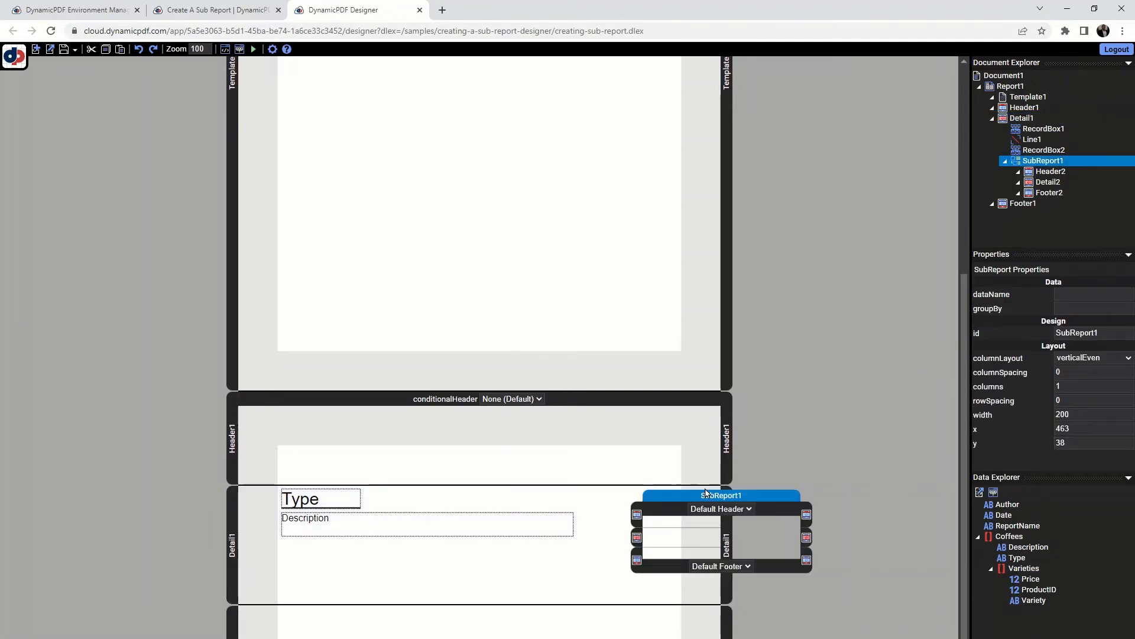
drag(601, 512, 510, 524)
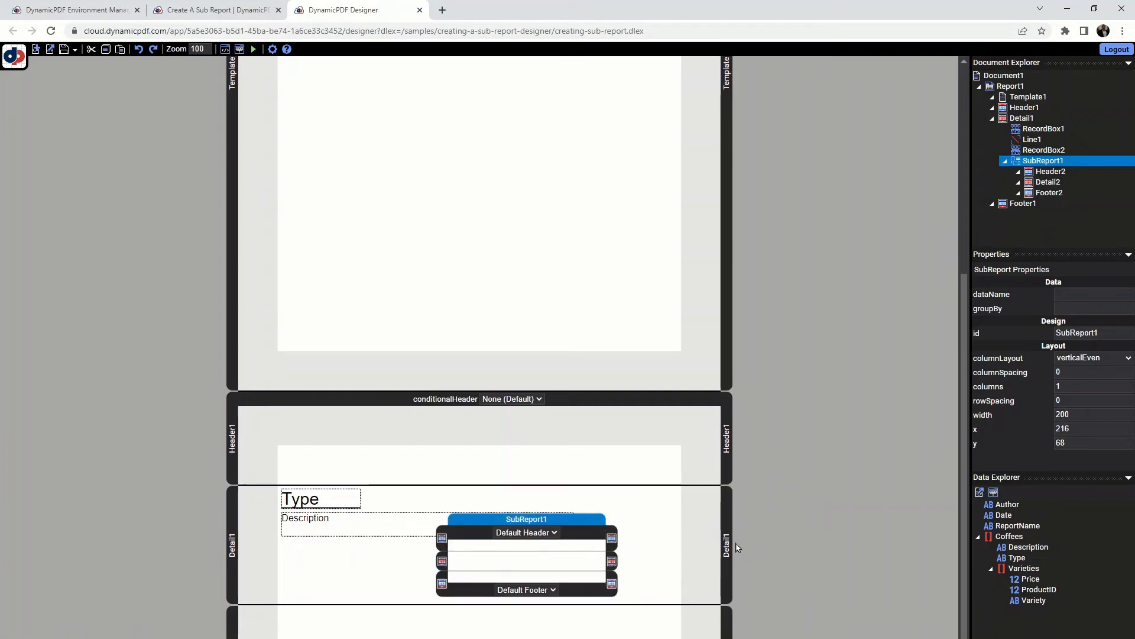
Step: Place the Variety field in the sub report's detail section and decline matching the data names automatically
click(1034, 570)
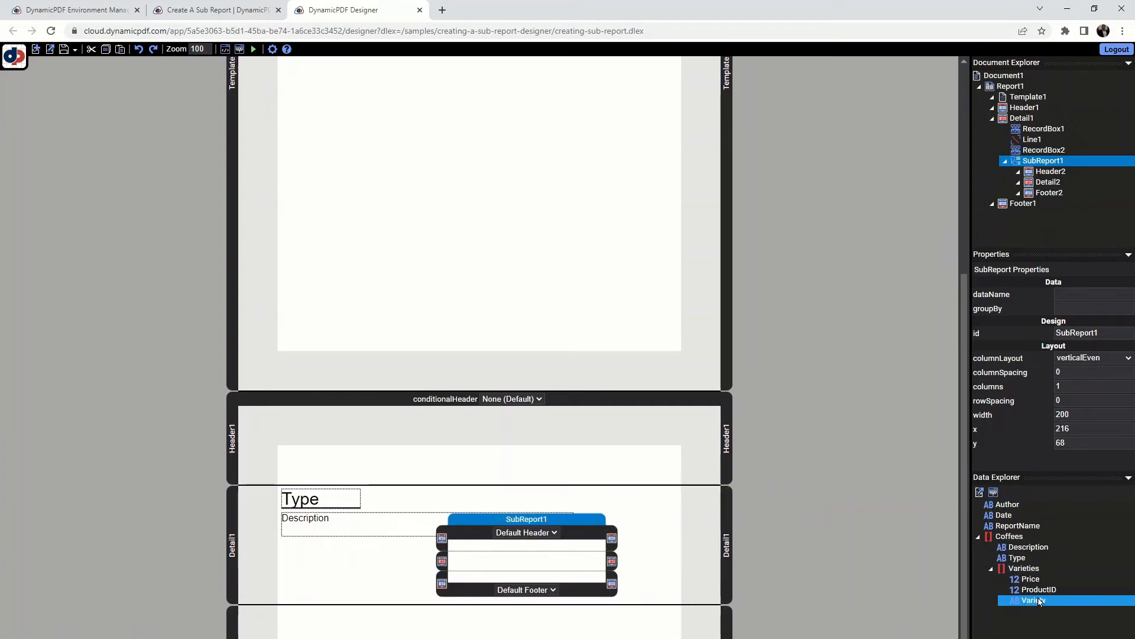
drag(1033, 600, 492, 565)
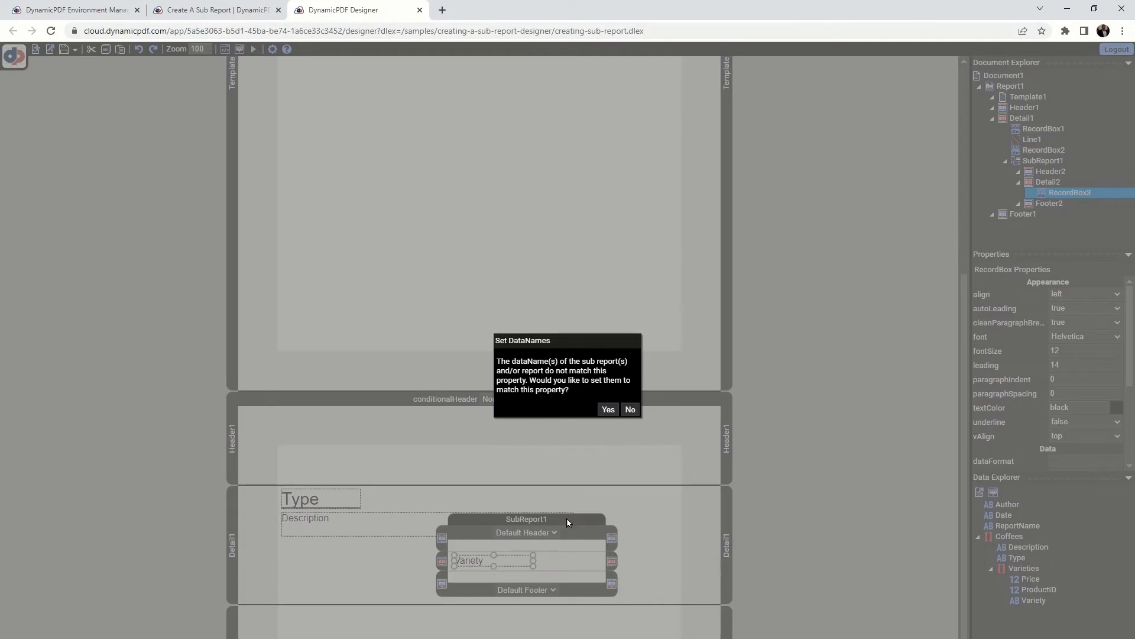
click(630, 411)
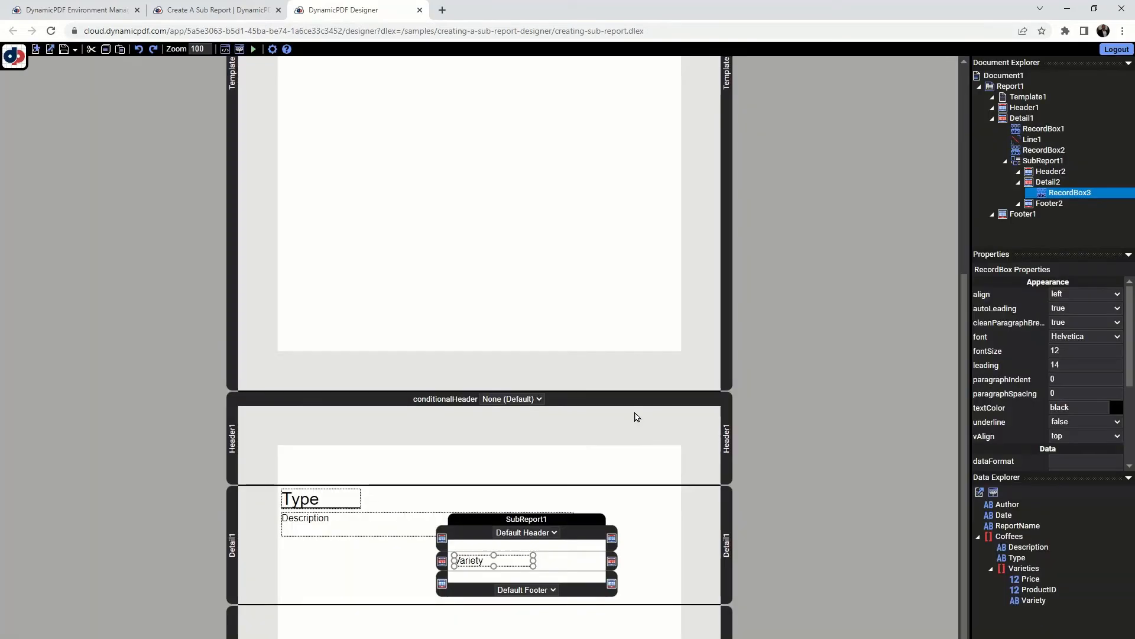
Step: Set the sub report's dataName to Varieties
click(557, 509)
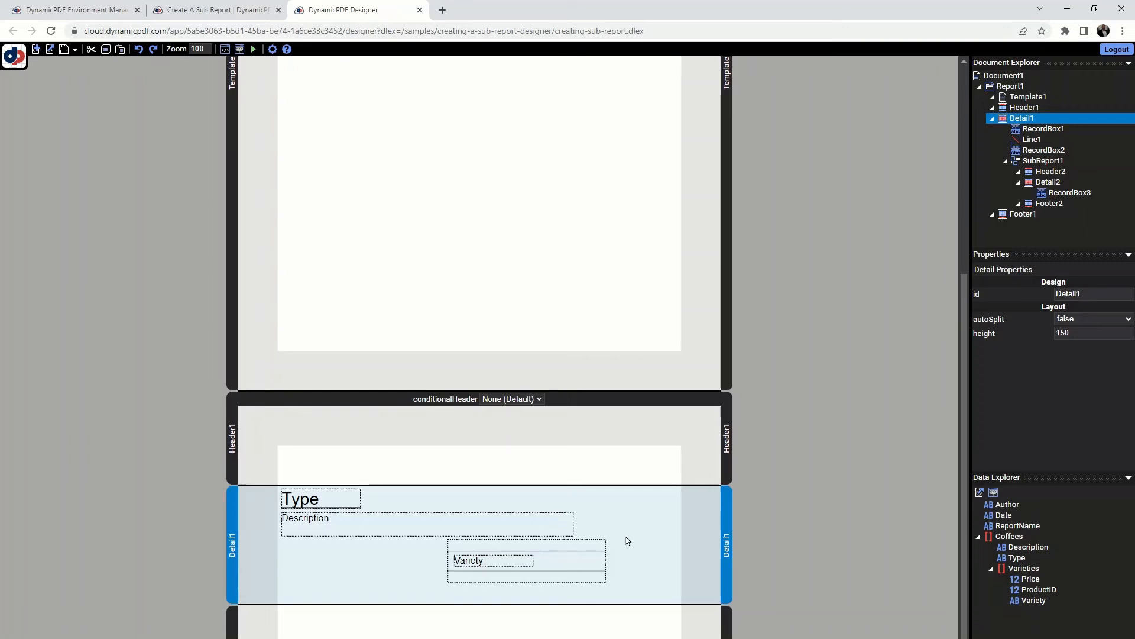
click(593, 555)
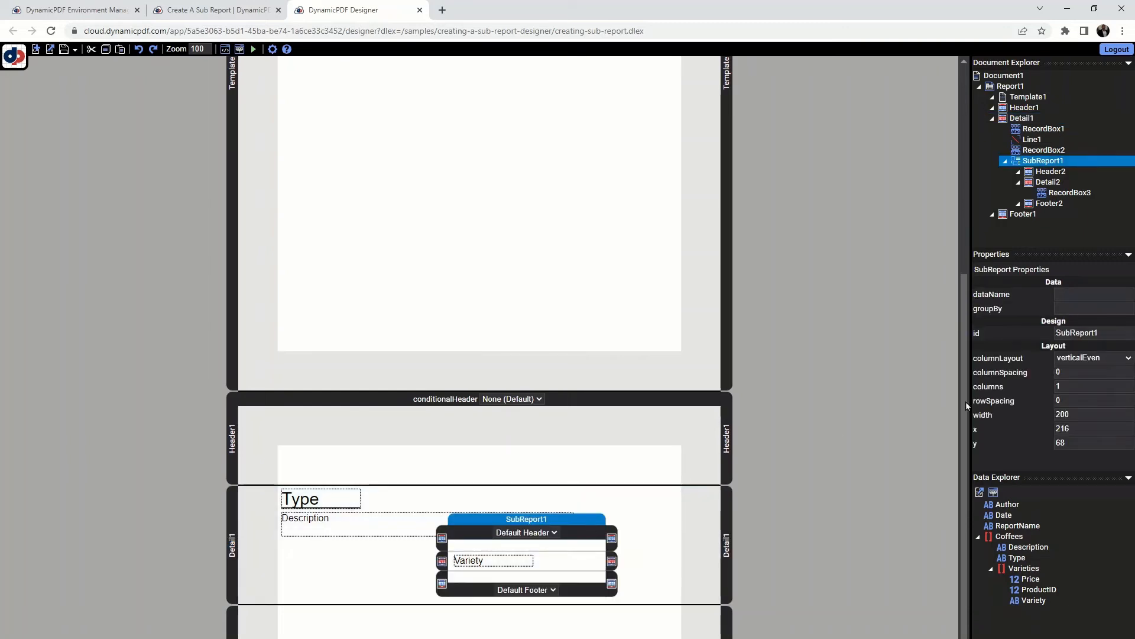
click(1090, 294)
text(V)
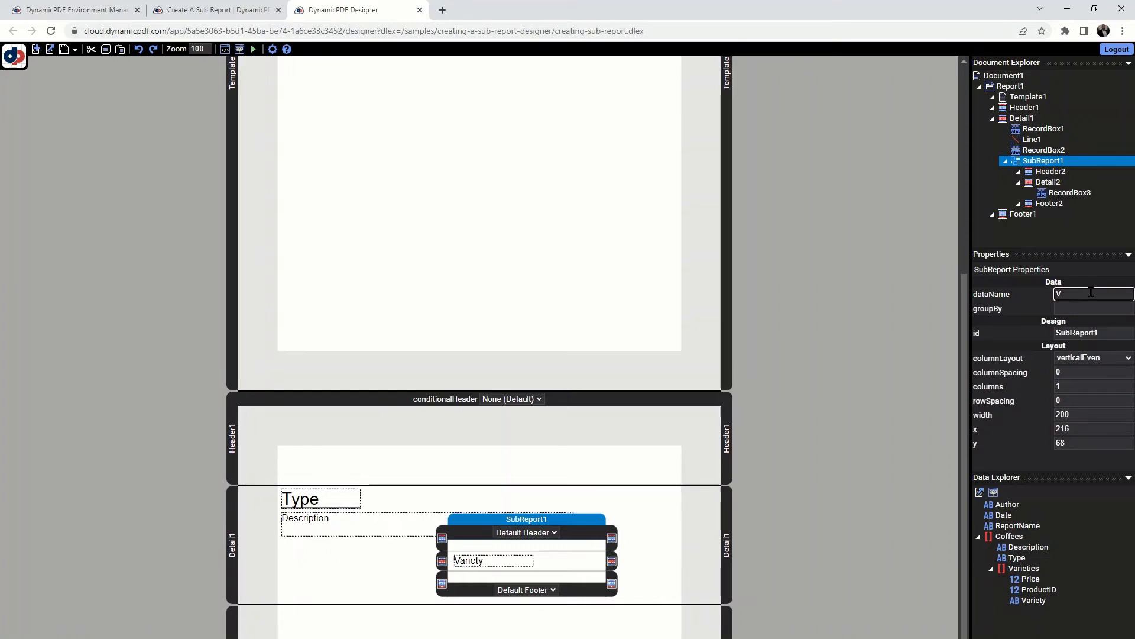
text(arieties)
Step: Set the height of the sub report's detail section to 50
click(588, 564)
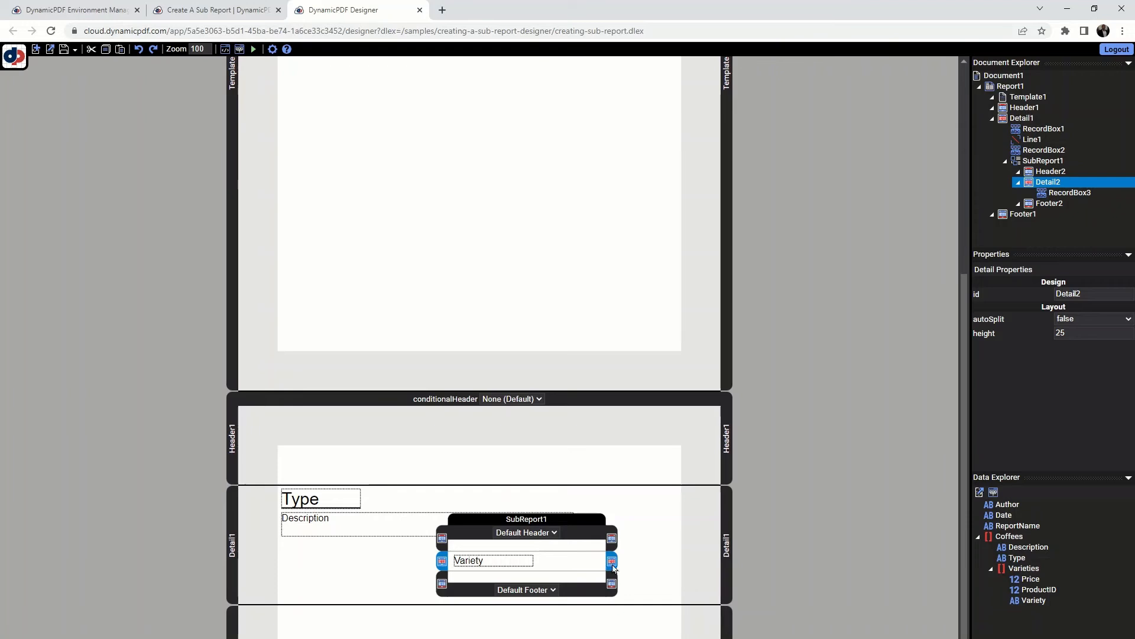
click(1079, 331)
text(5)
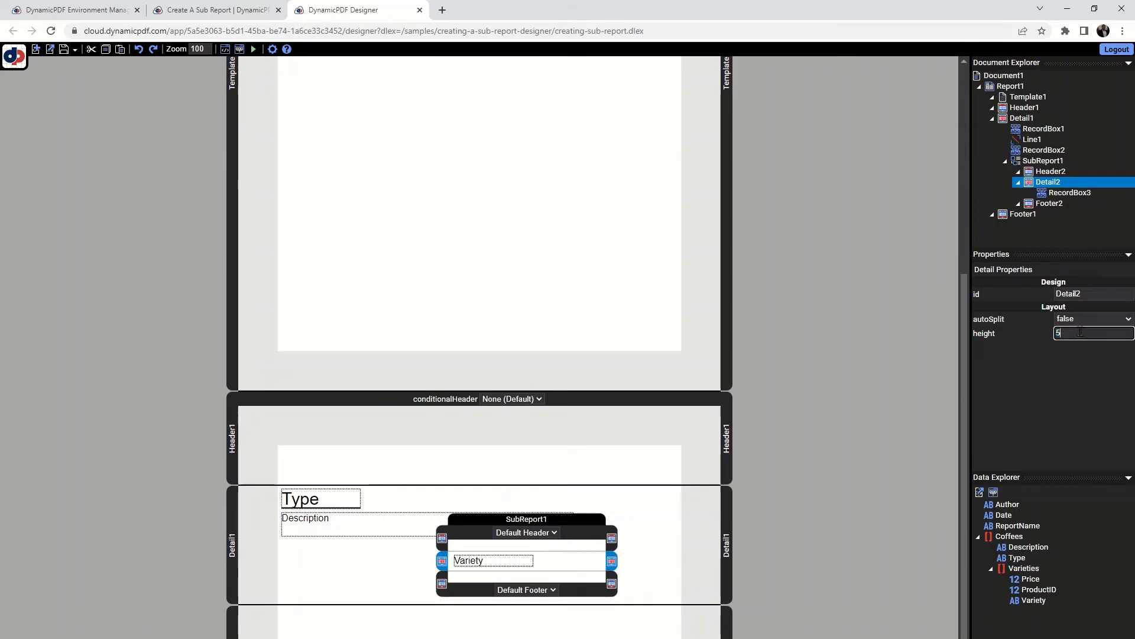
key(Return)
Step: Add a record area to the sub report's detail section with the text $#Price#
right_click(576, 572)
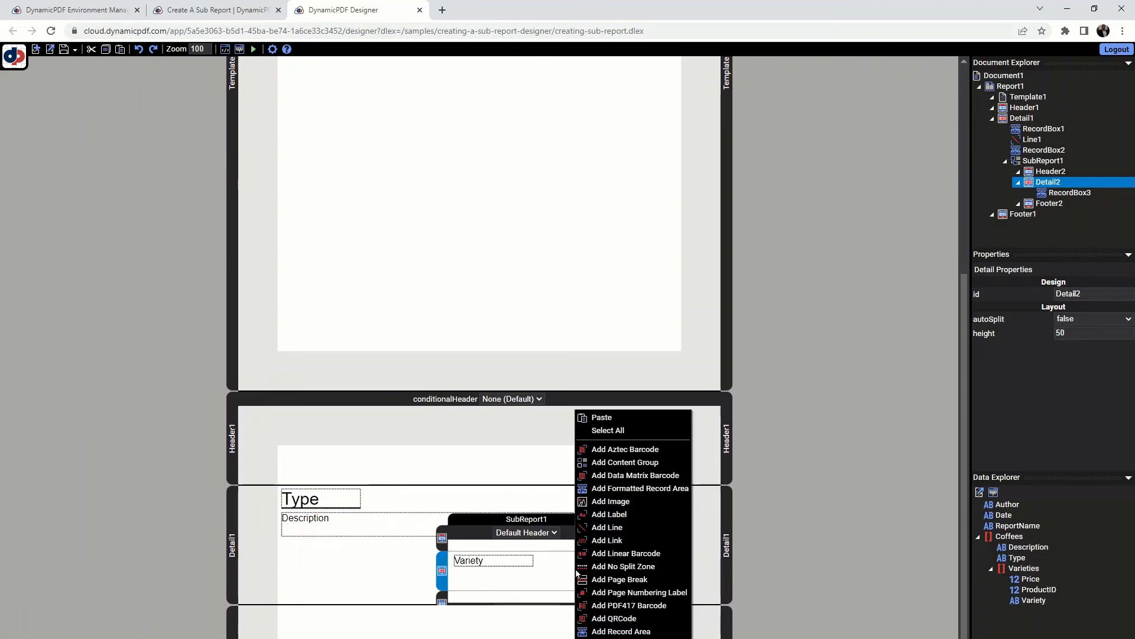
click(615, 631)
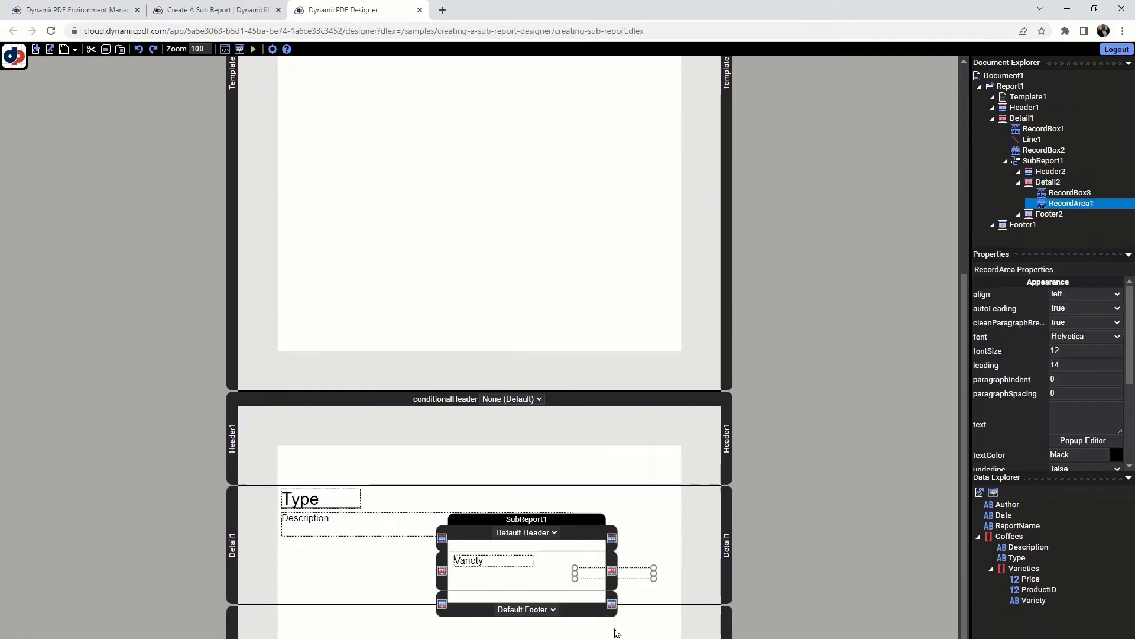
click(1082, 415)
text($)
text(#)
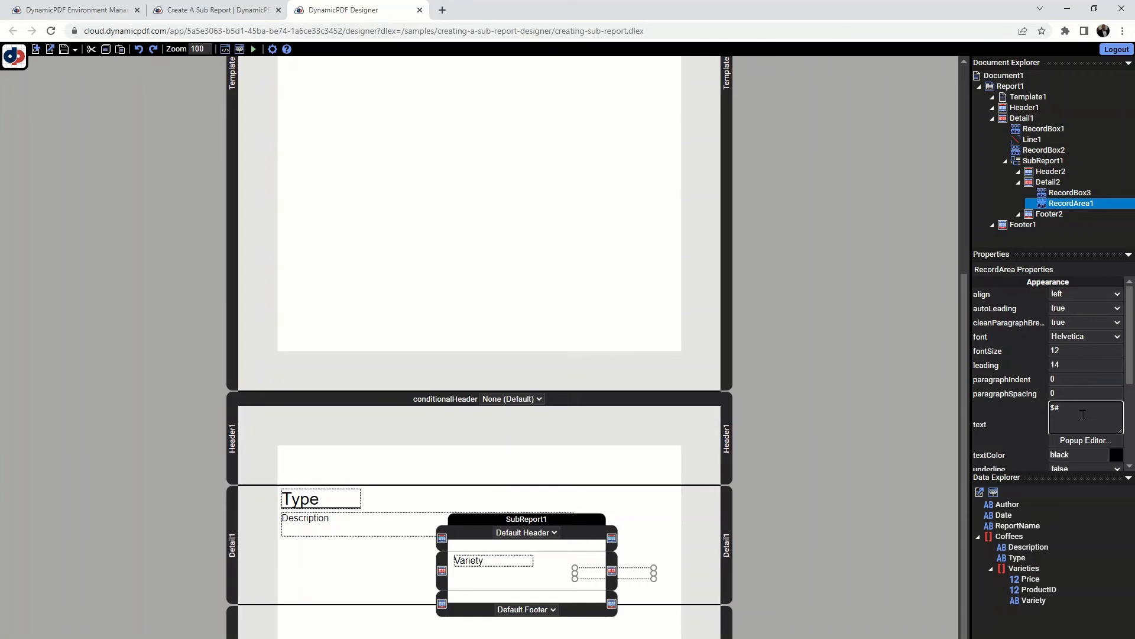
text(Price#)
click(563, 576)
Step: Set the x position of the Variety record box in the sub report to 5
click(520, 559)
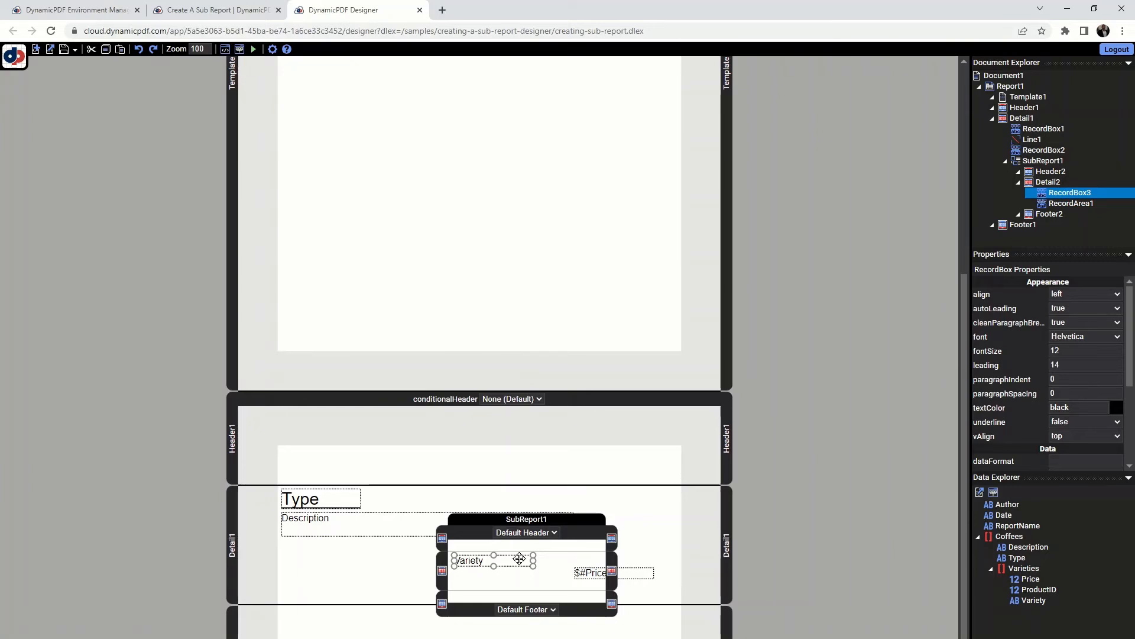
scroll(1053, 414, down, 3)
click(1070, 449)
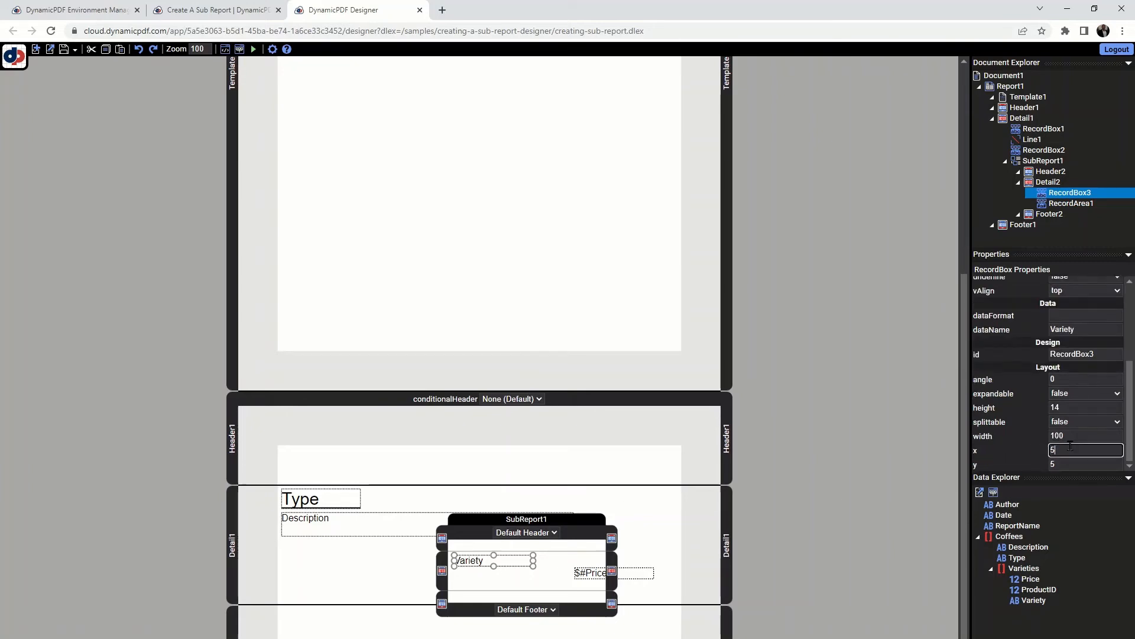
text(5)
key(Return)
Step: Position the price record area in the sub report's detail section at x 110, y 5
click(590, 573)
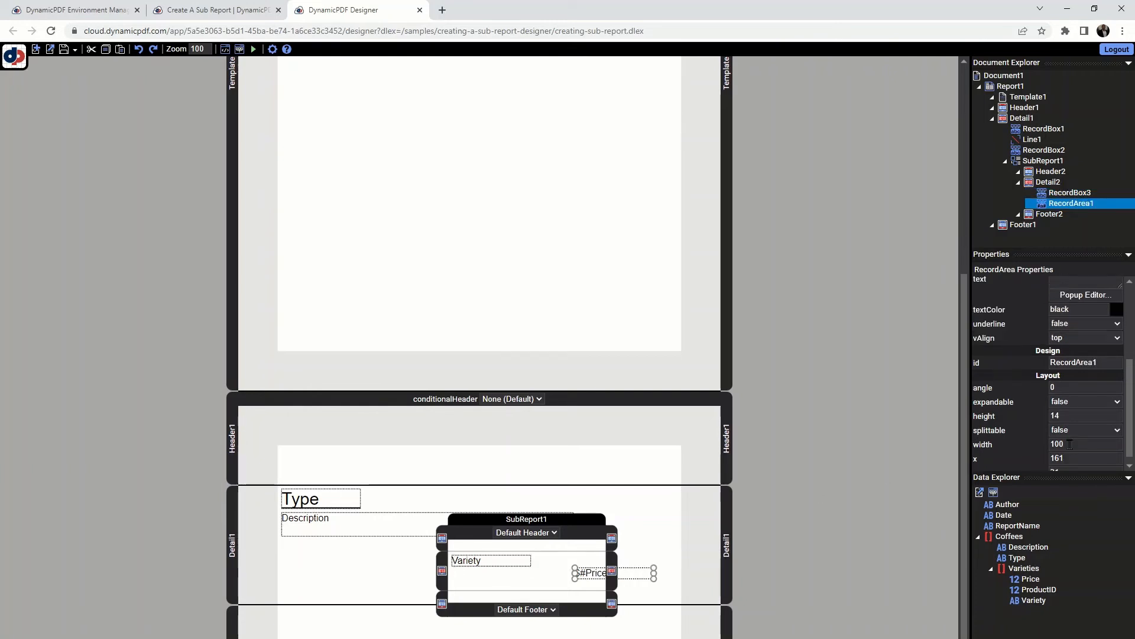
click(1083, 455)
text(110)
scroll(1083, 455, down, 1)
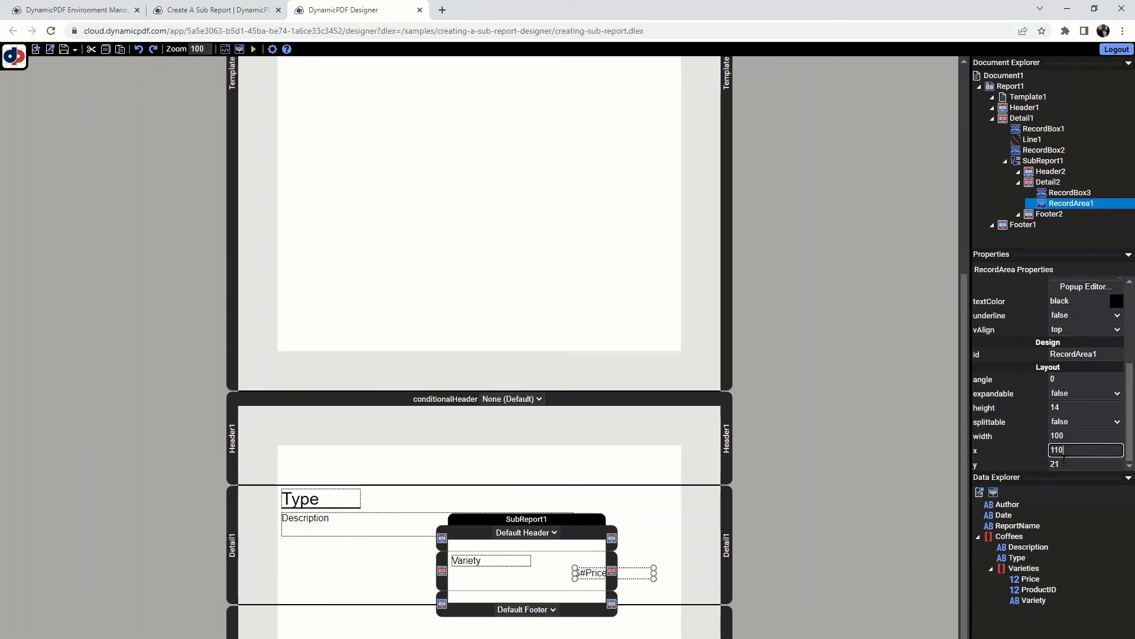
click(1064, 463)
text(5)
click(1089, 449)
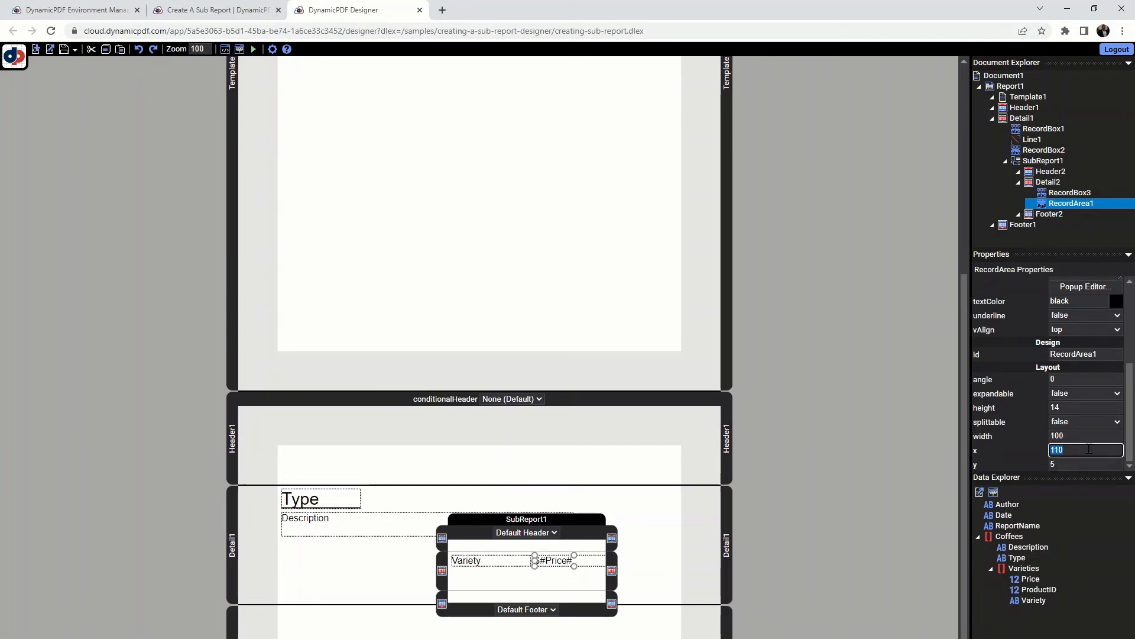
Step: Set the height of the sub report's header to 25
click(555, 532)
click(592, 538)
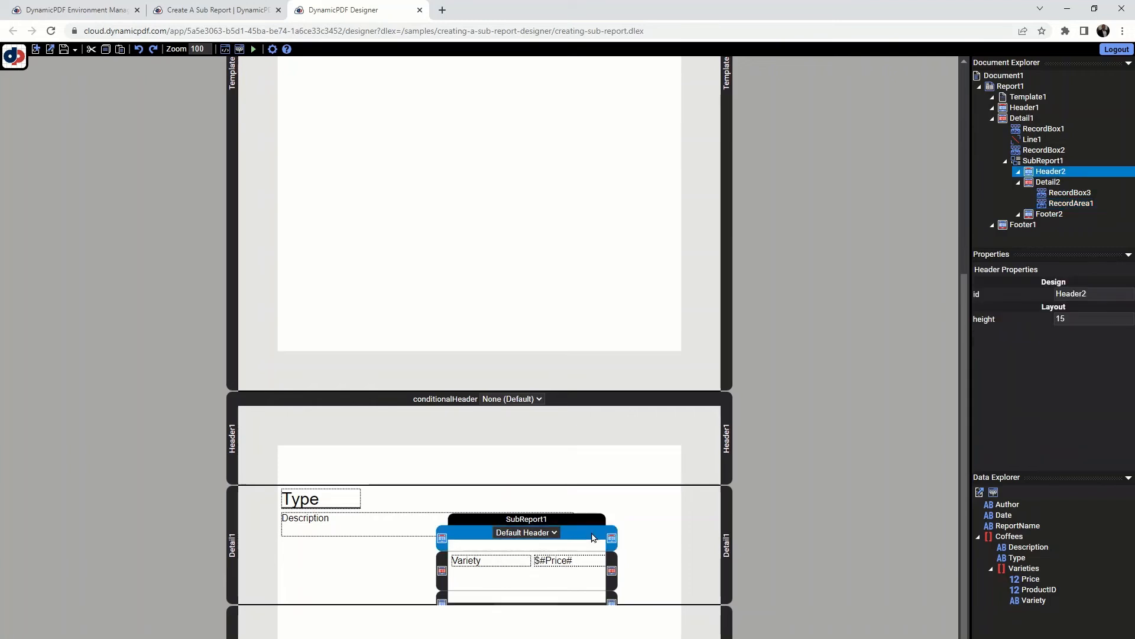
click(1088, 314)
text(2)
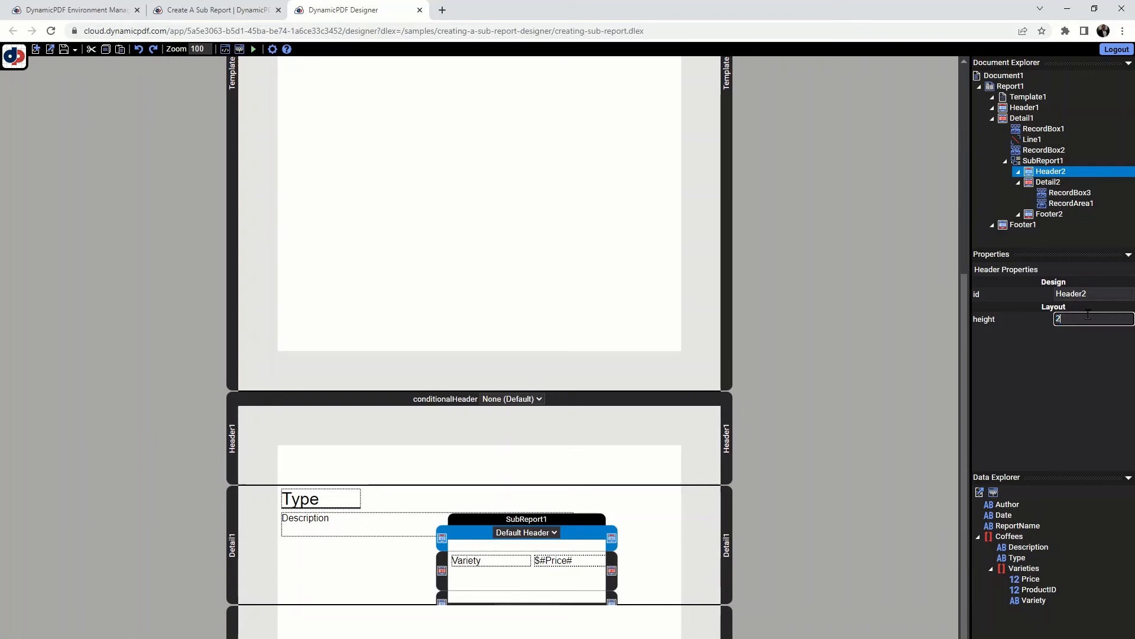
key(Return)
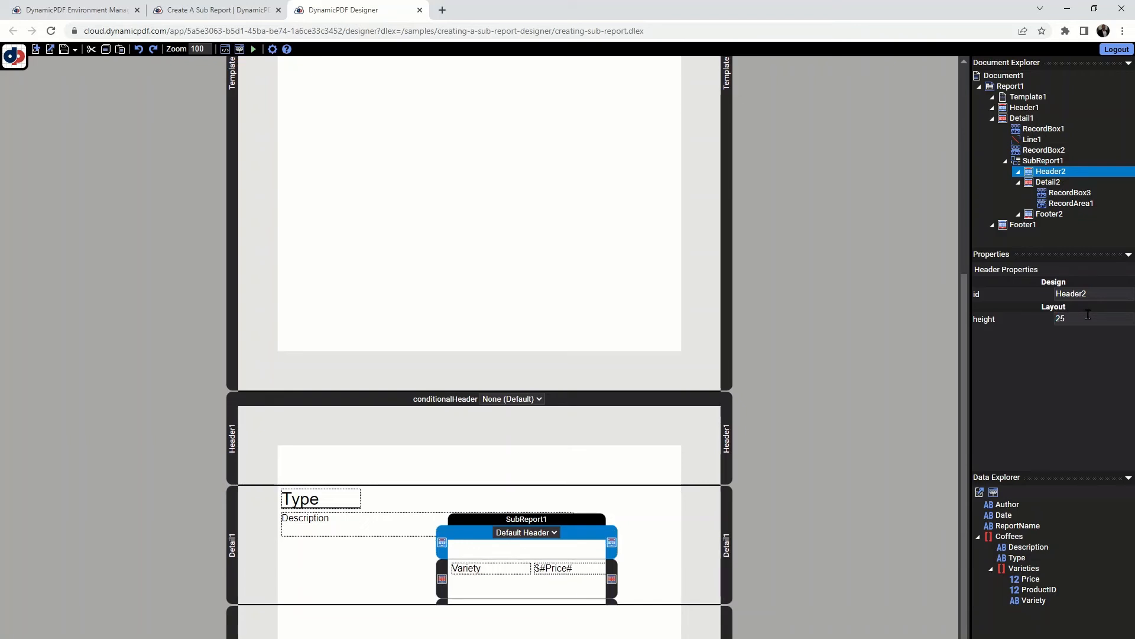
Step: Add a label with the text Variety to the sub report's header
right_click(531, 554)
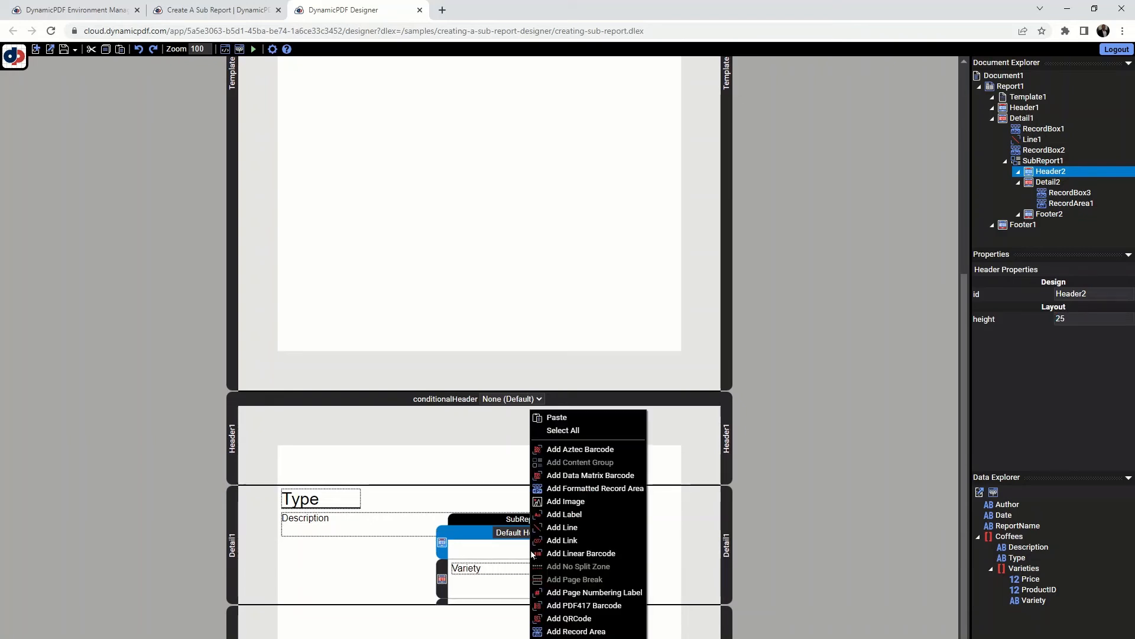
click(568, 509)
click(1082, 344)
text(Variety)
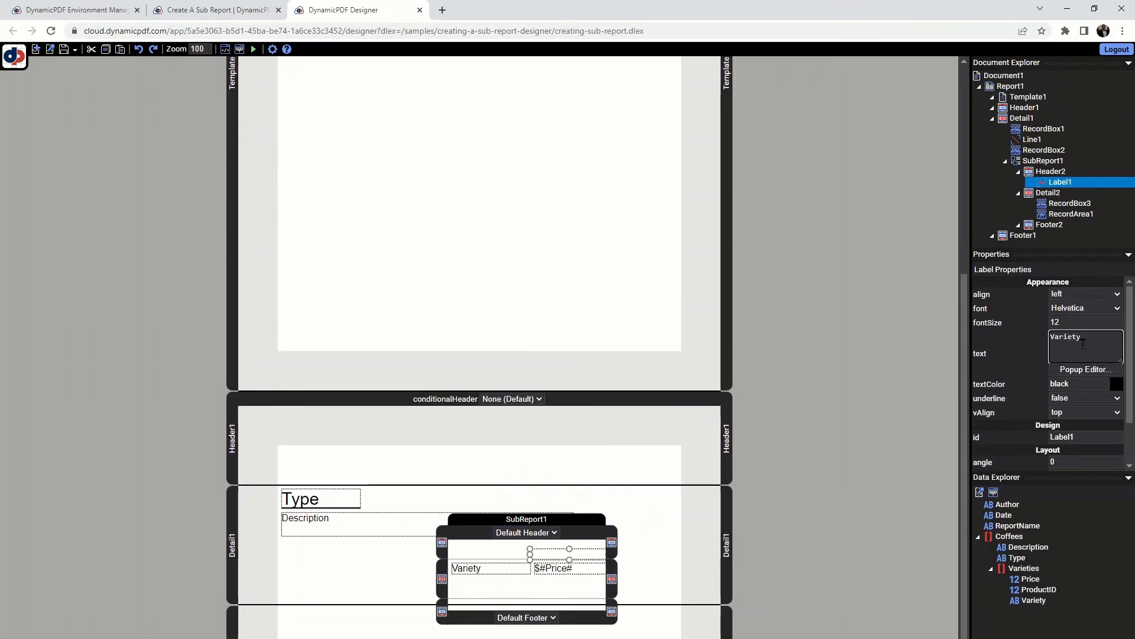
click(504, 552)
Step: Add a second label with the text Price to the sub report's header
right_click(505, 554)
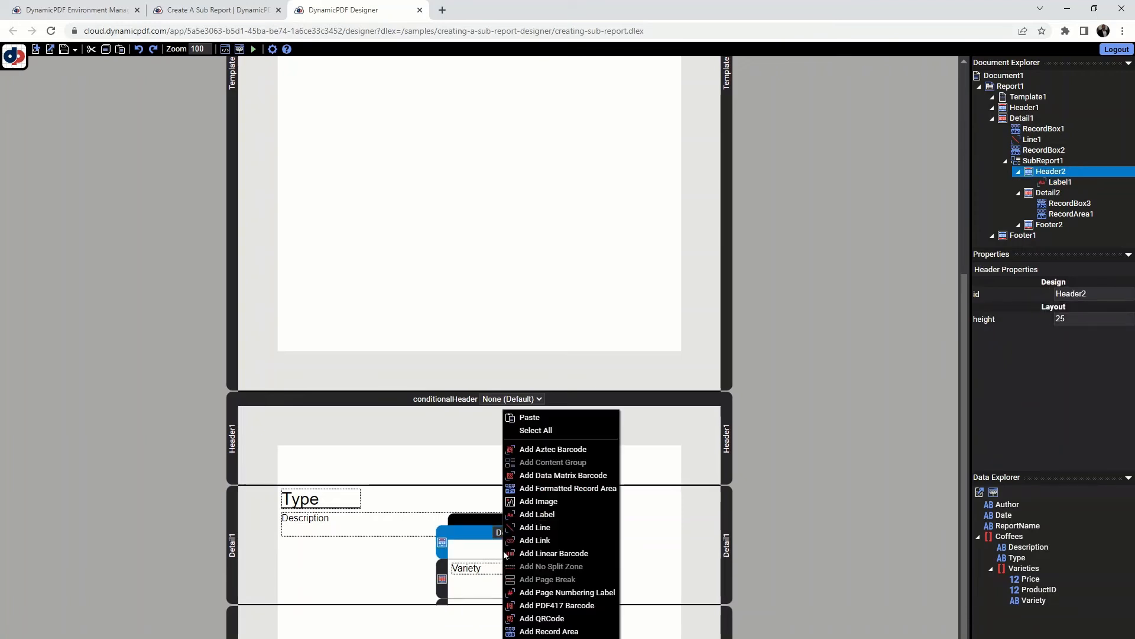
click(547, 514)
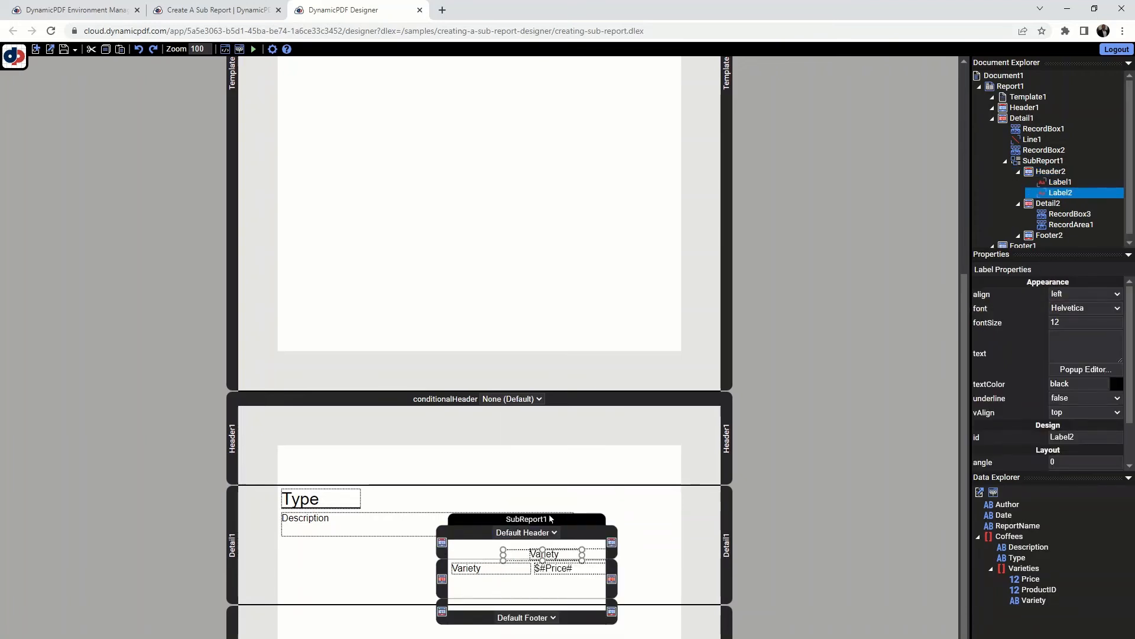
click(1092, 344)
text(Pr)
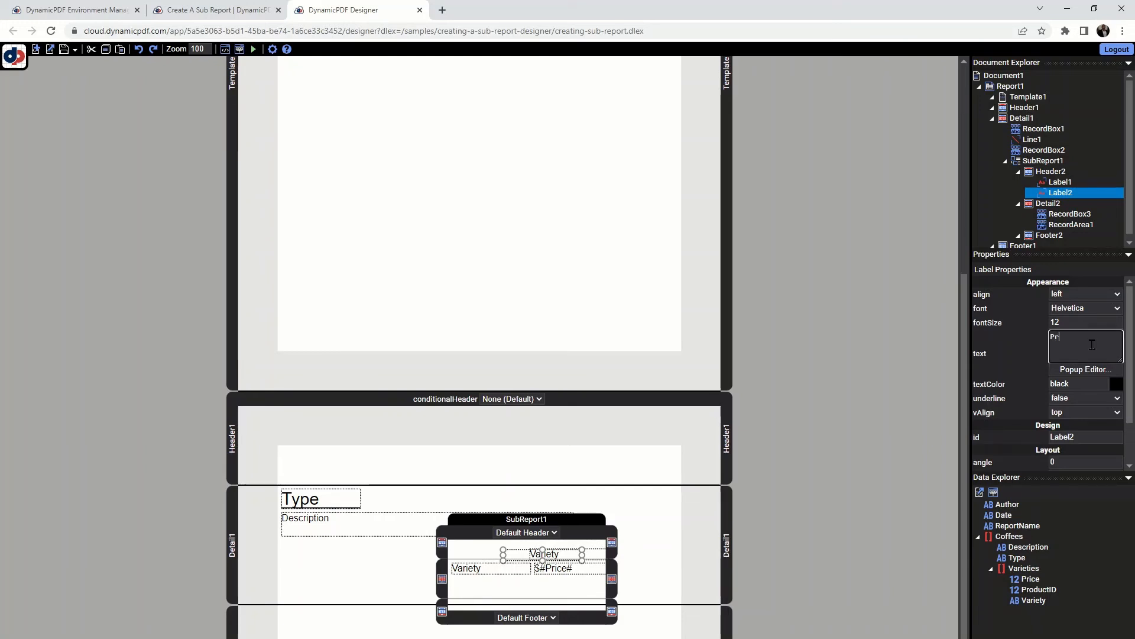
text(ice)
key(shift+Tab)
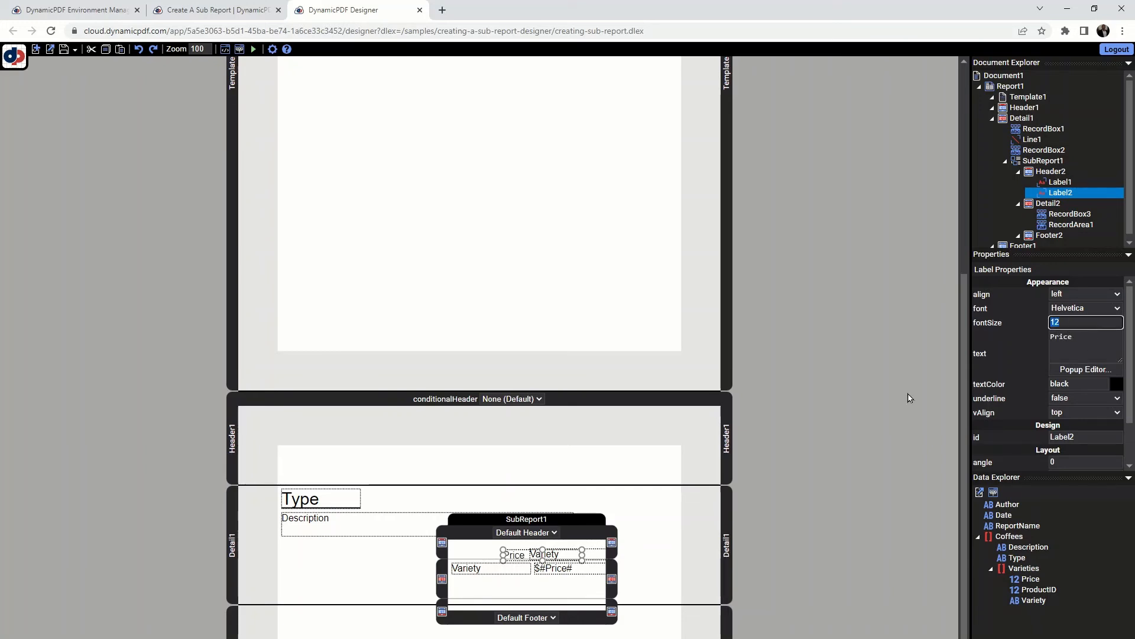
Step: Move the Price label off the Variety label and position the Variety label in the sub report's header at x 5, y 5
click(515, 557)
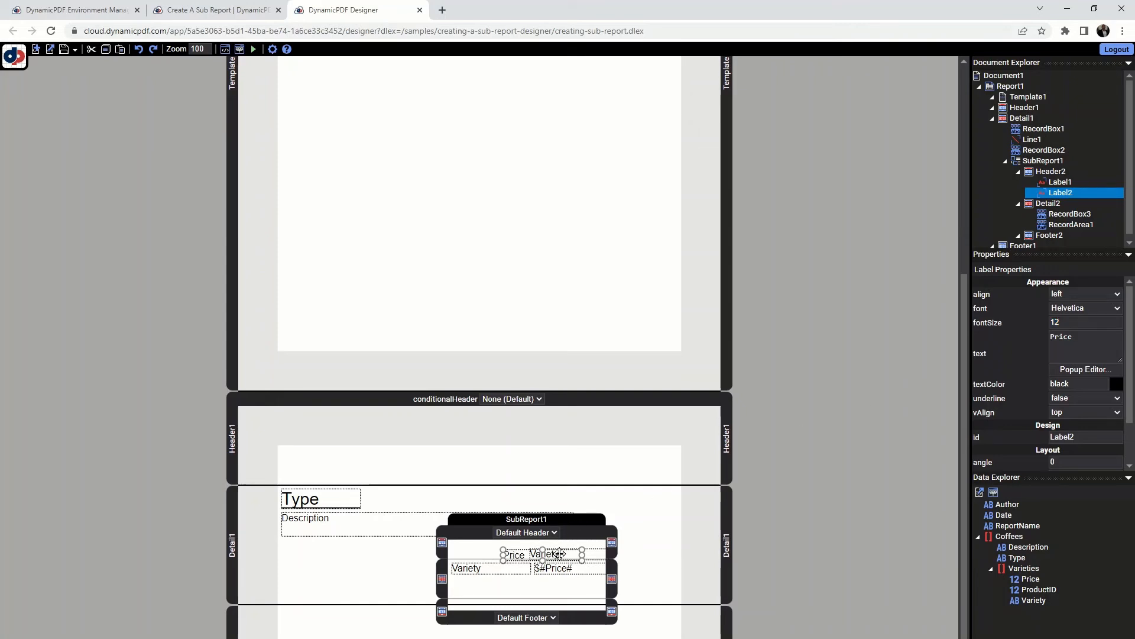
drag(556, 554, 513, 550)
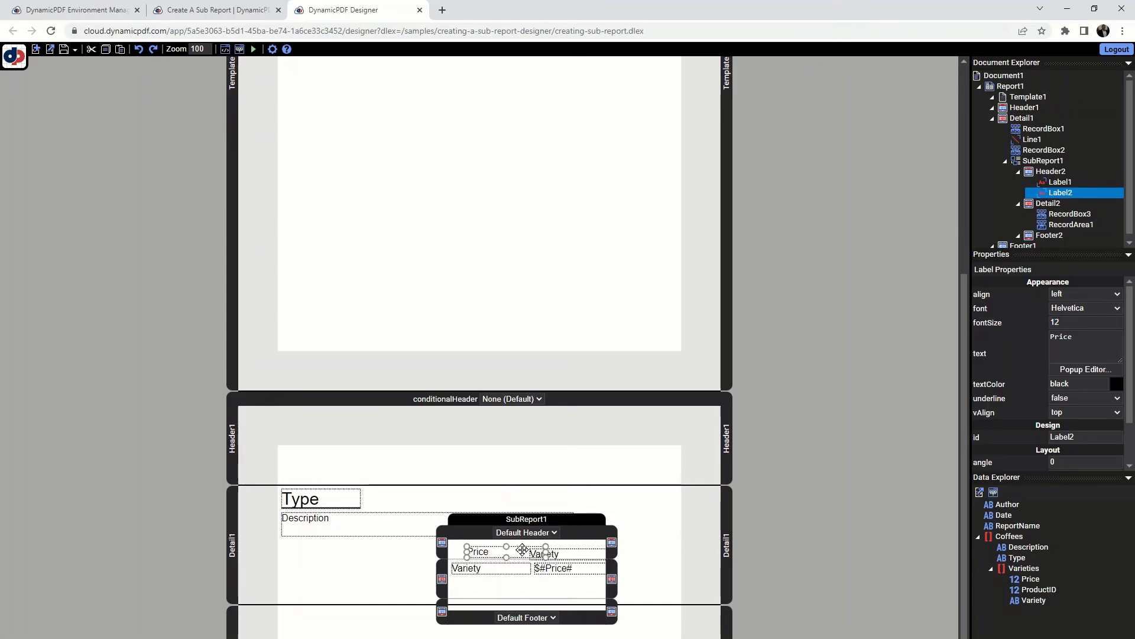
click(576, 550)
scroll(1110, 456, down, 2)
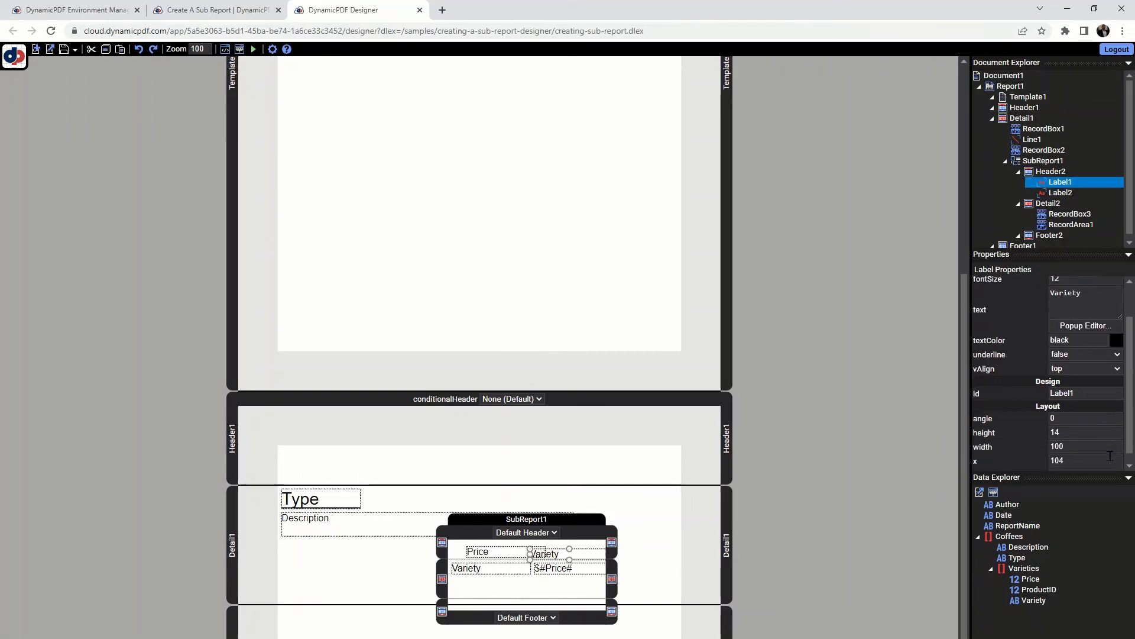
click(1082, 449)
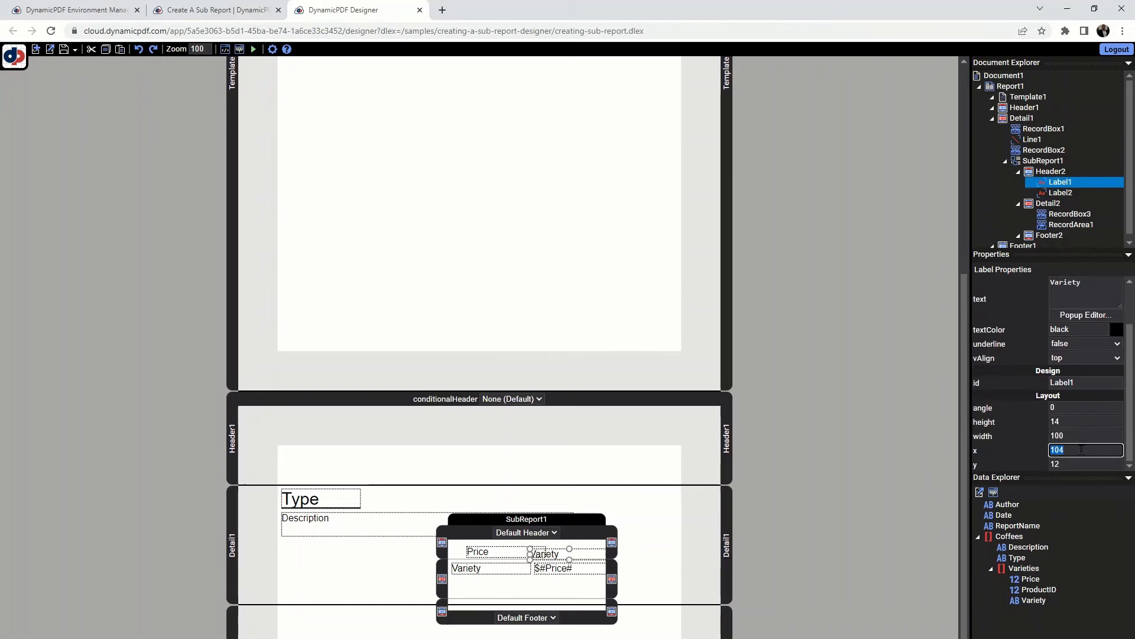
text(5)
click(1084, 463)
text(5)
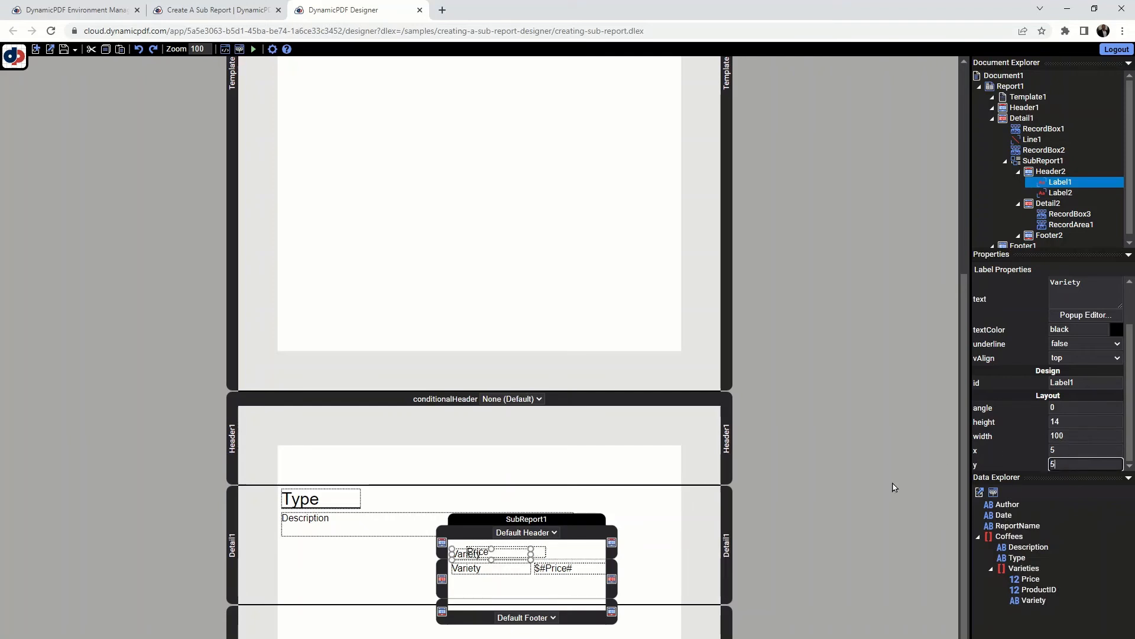
Step: Position the Price label in the sub report's header at x 110, level with the Variety label
click(539, 549)
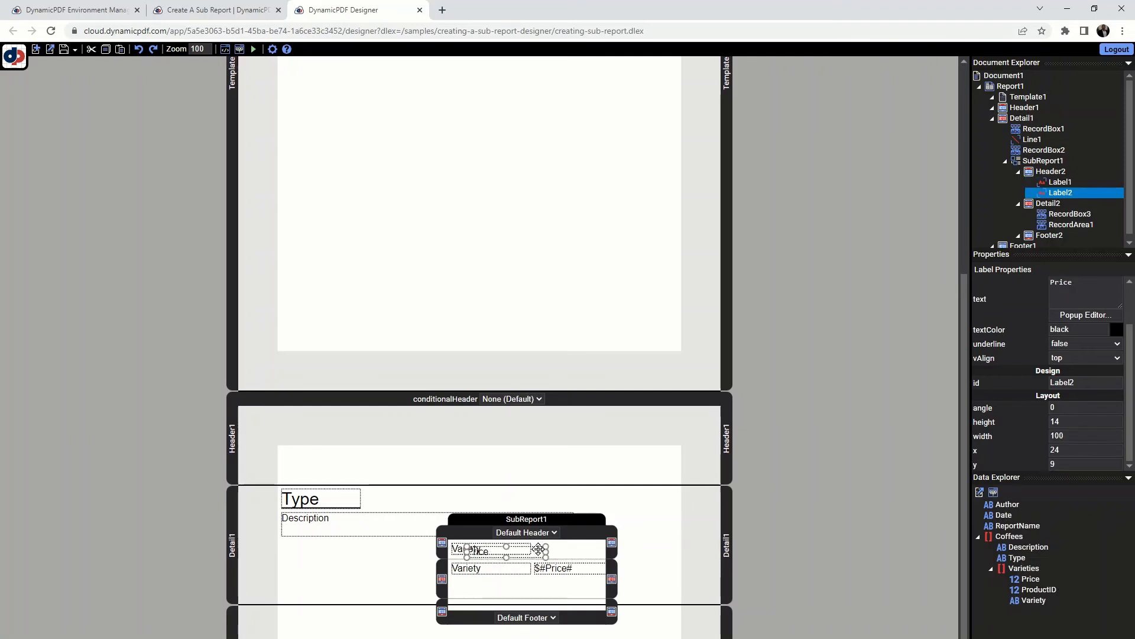
click(1086, 450)
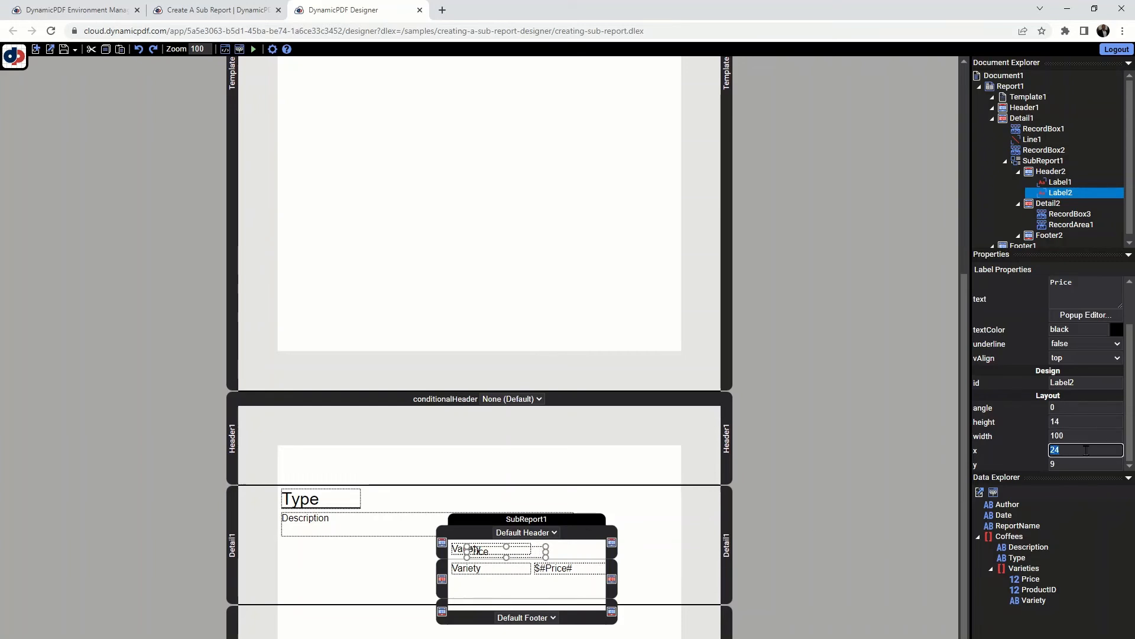
text(110)
key(Return)
Step: Set the width of the sub report to 250
click(580, 518)
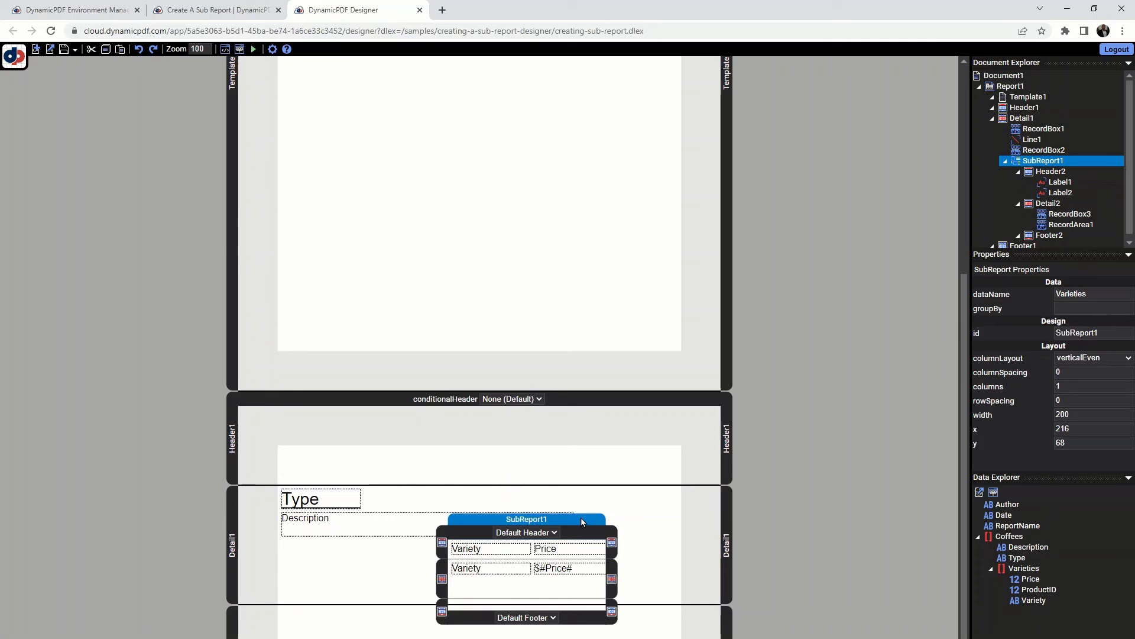
click(1071, 413)
text(2)
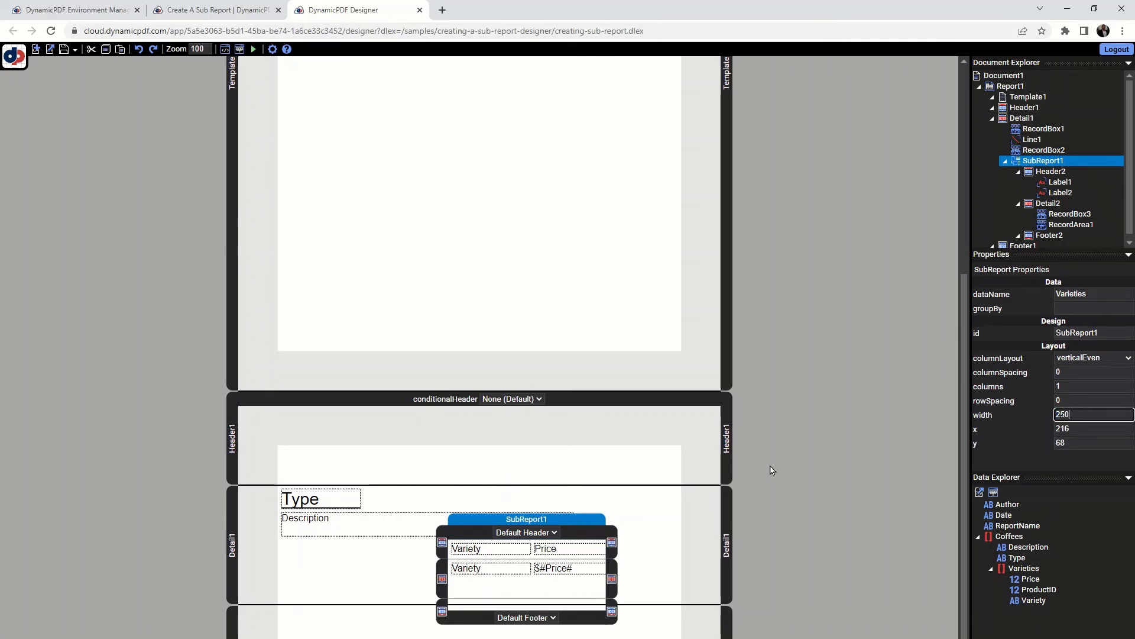
Step: Add a line to the sub report's header with x1 5, x2 210, y1 22 and y2 22
right_click(628, 530)
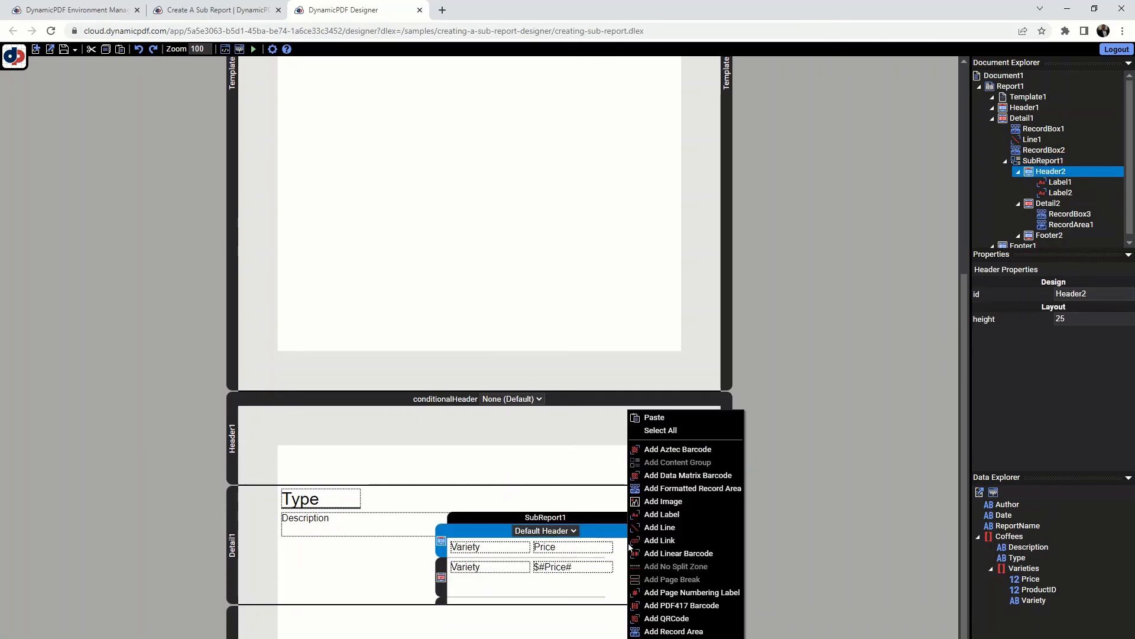
click(664, 528)
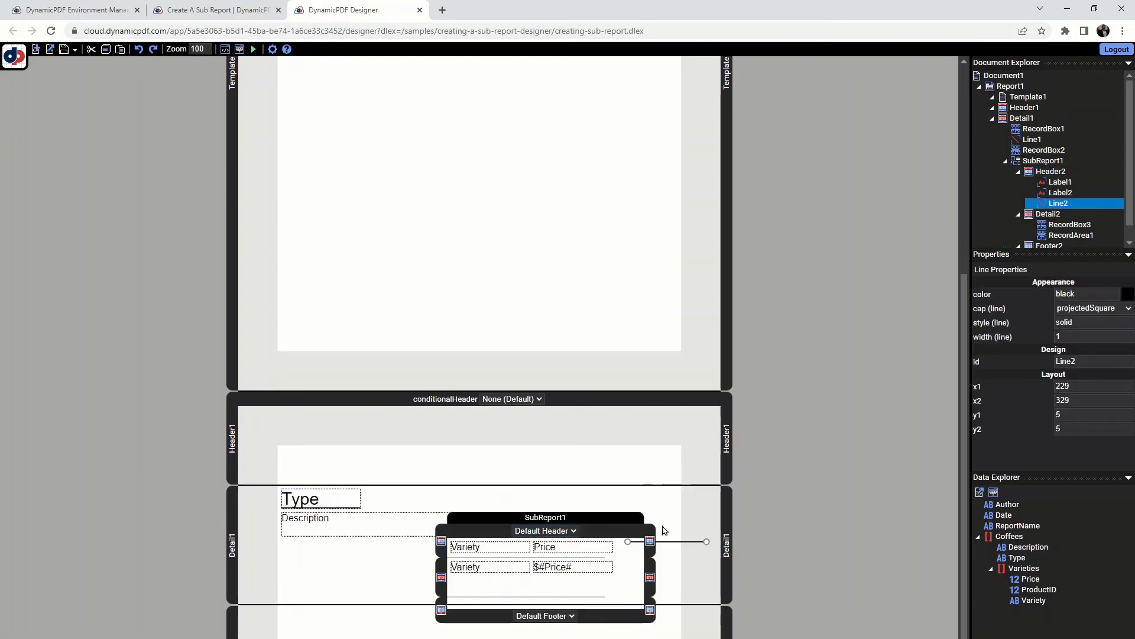
click(1090, 380)
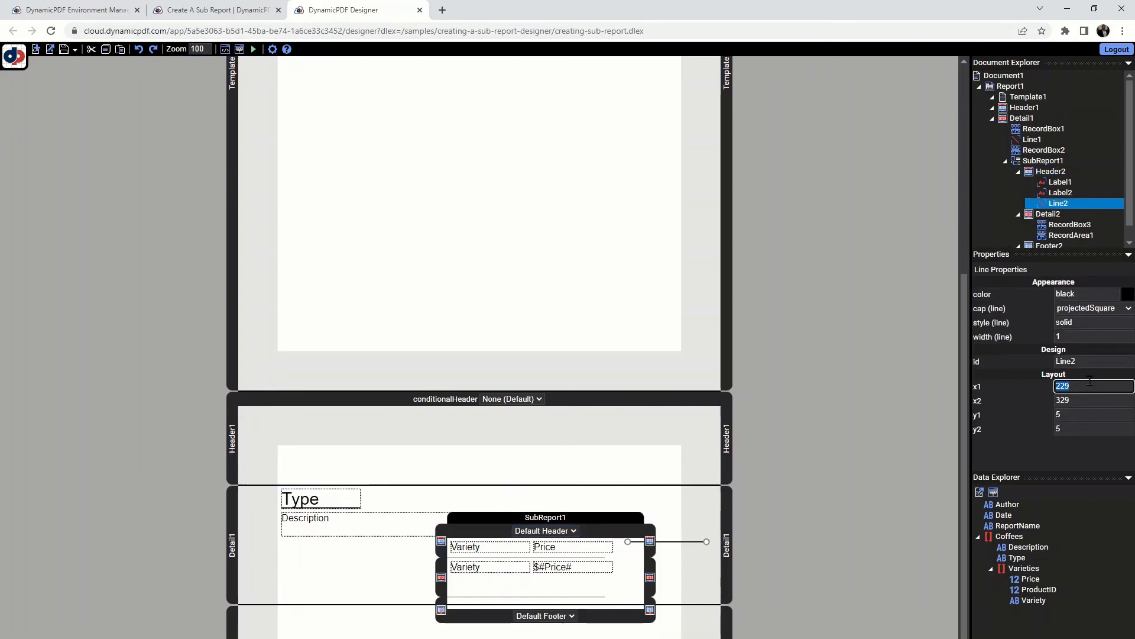
text(5)
click(1088, 402)
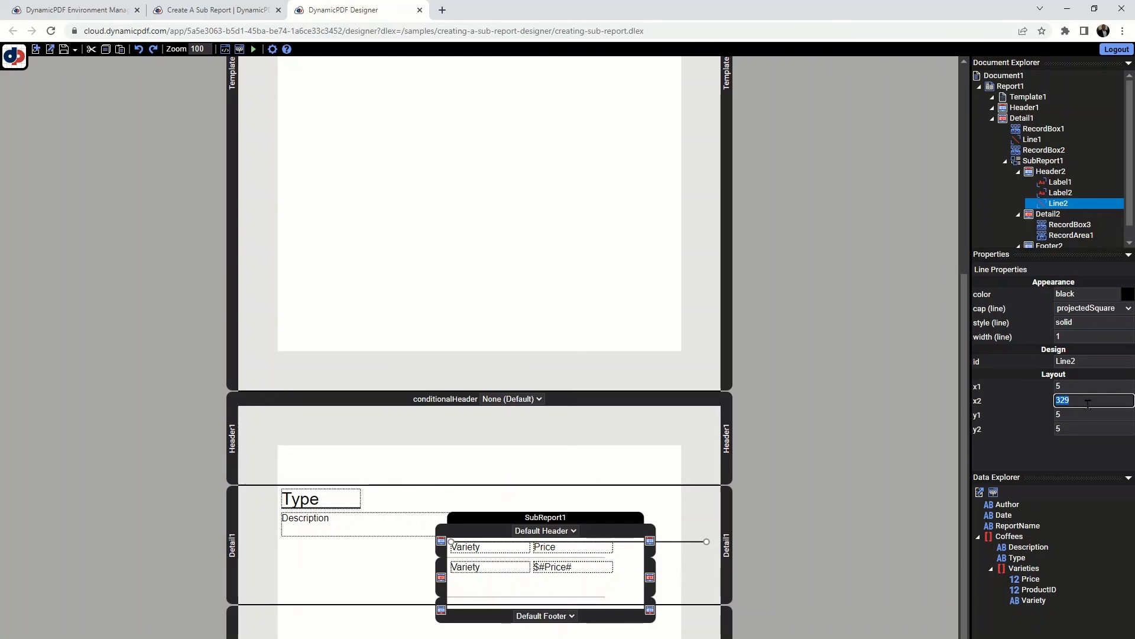
text(210)
click(1082, 413)
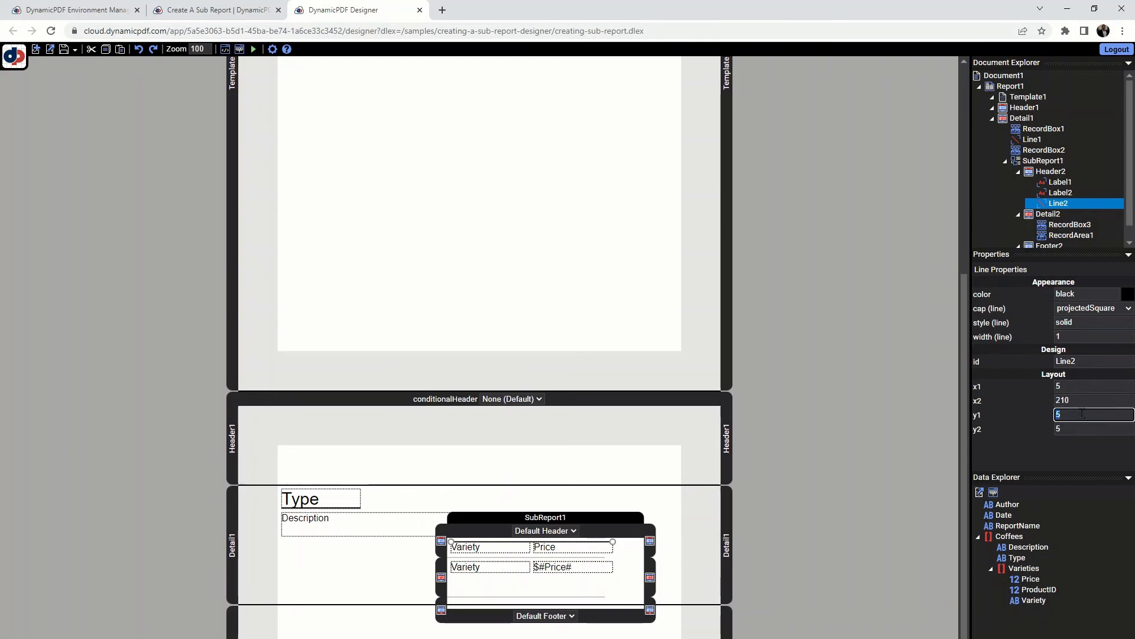
text(22)
click(1079, 427)
text(22)
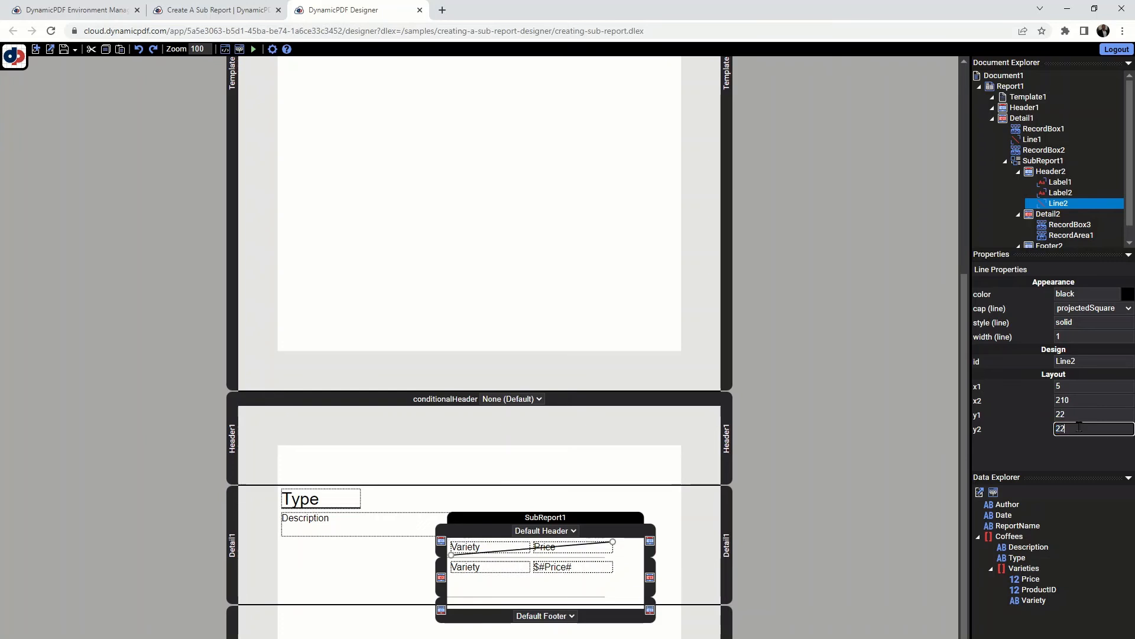
click(1097, 401)
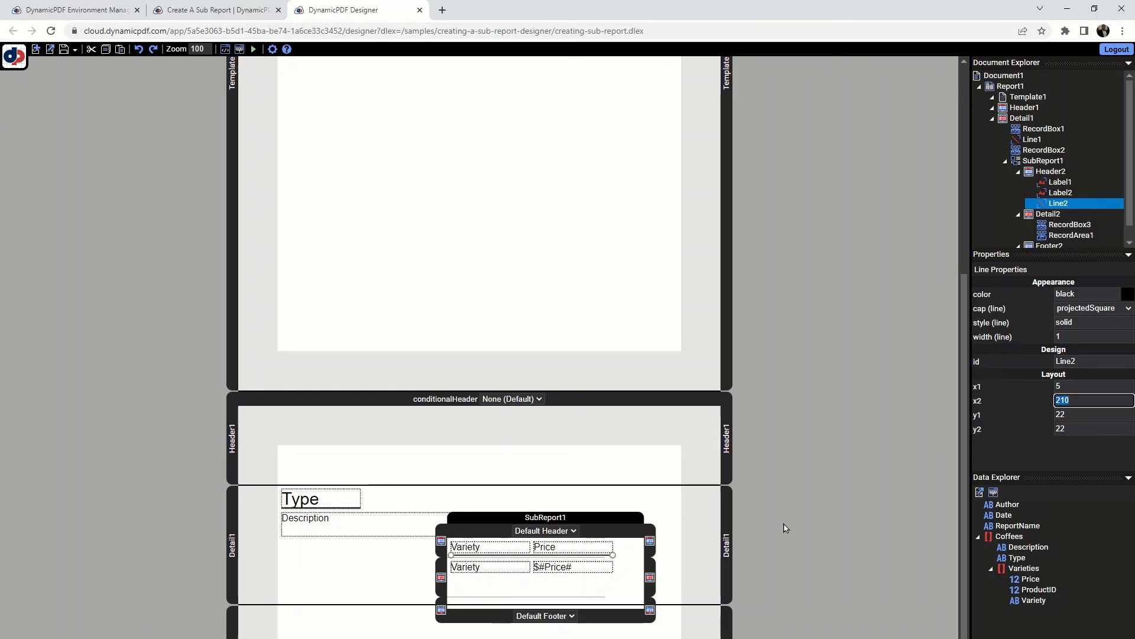
Step: Position the sub report below the description at x 0, y 75
click(583, 513)
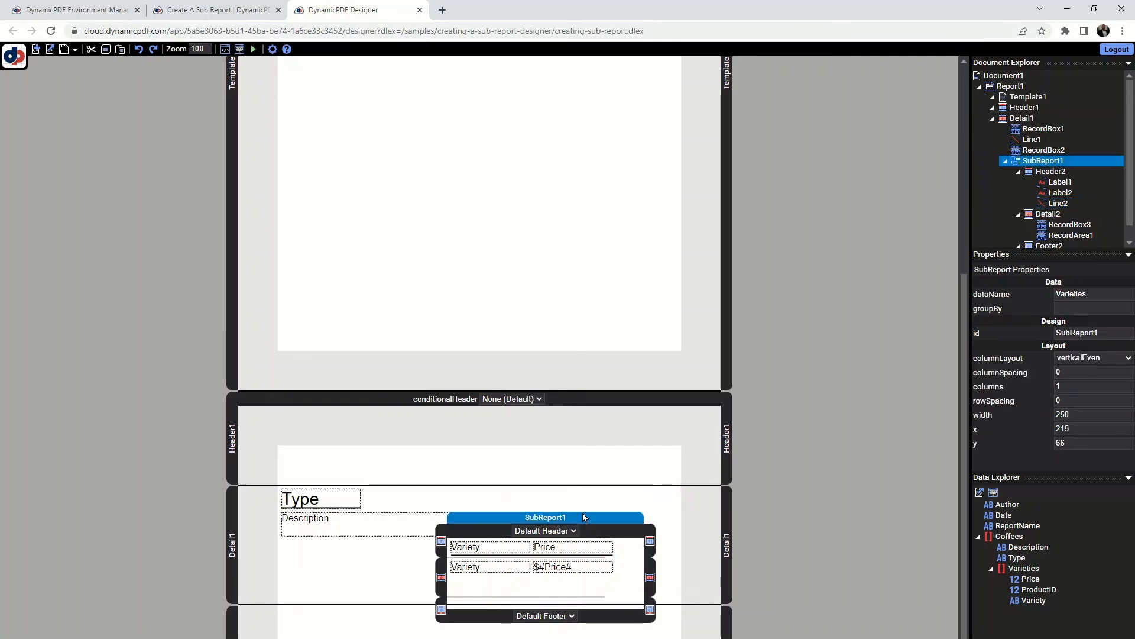
click(1069, 429)
text(0)
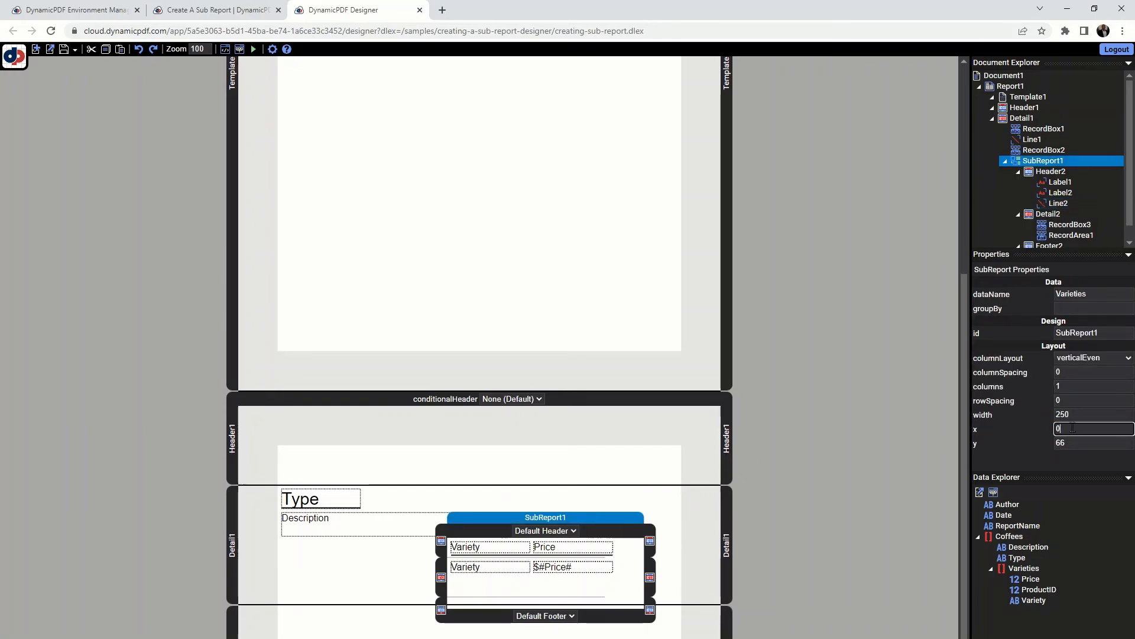
key(Return)
click(1082, 441)
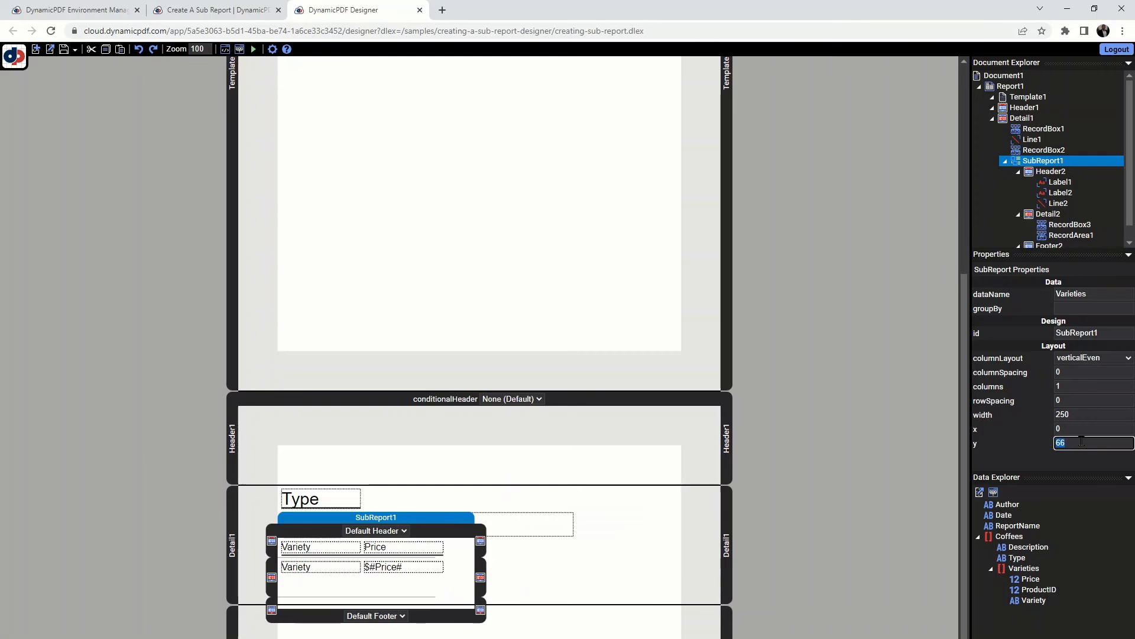
text(75)
click(1091, 413)
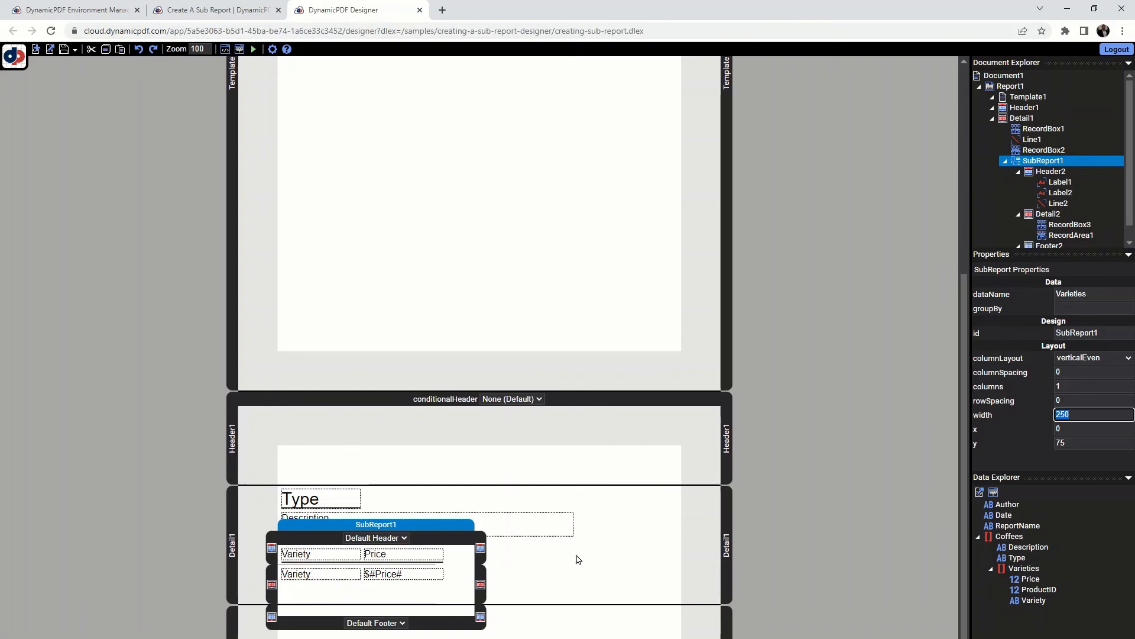
Step: Reduce the sub report's detail section to about half its height
click(631, 554)
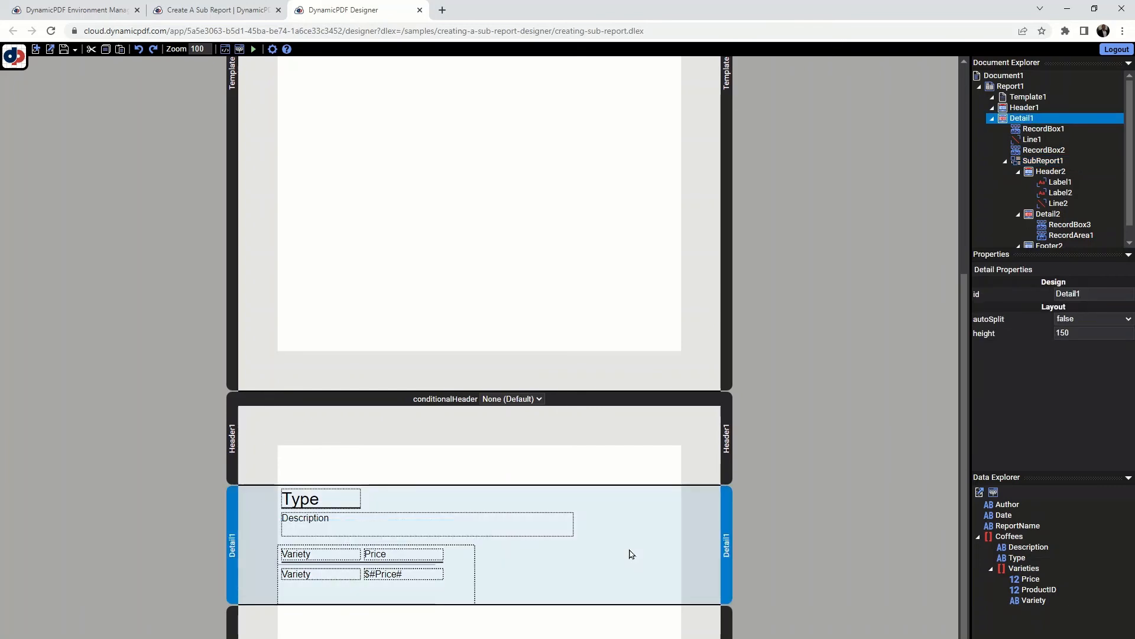
click(449, 583)
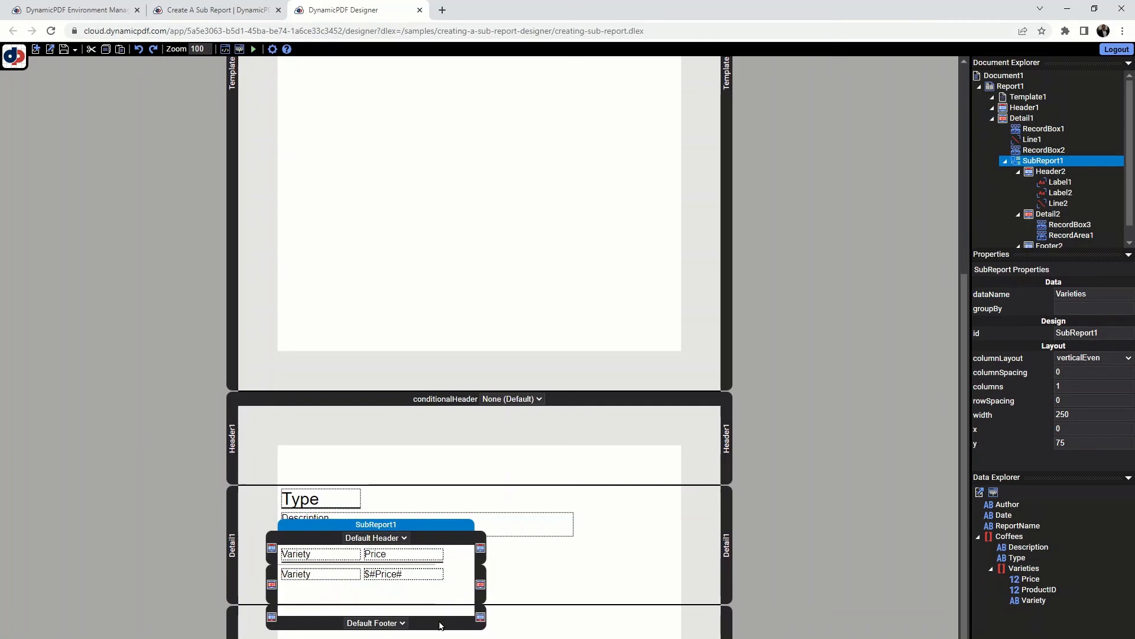
click(471, 590)
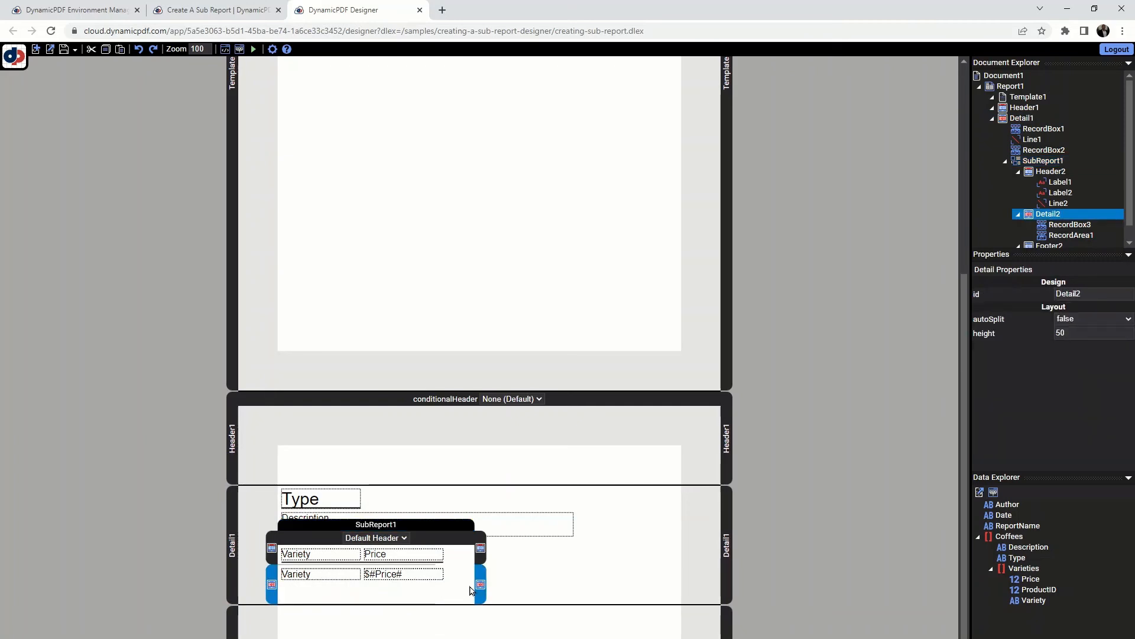
Step: Right-align the price record area in the sub report's detail and the Price label in its header
click(434, 574)
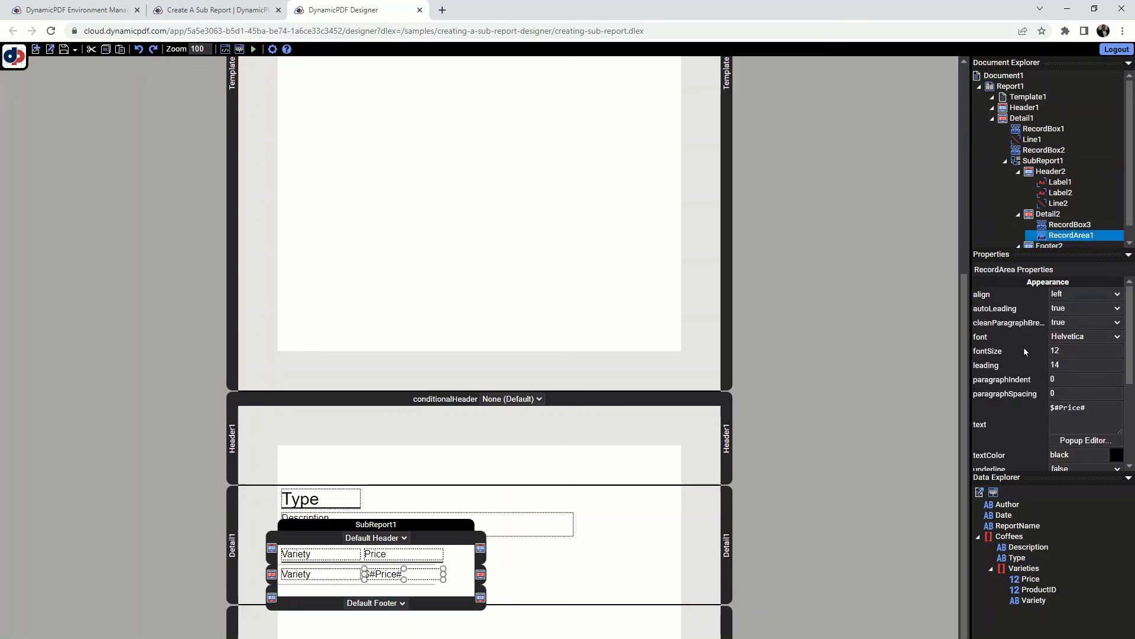
click(1085, 292)
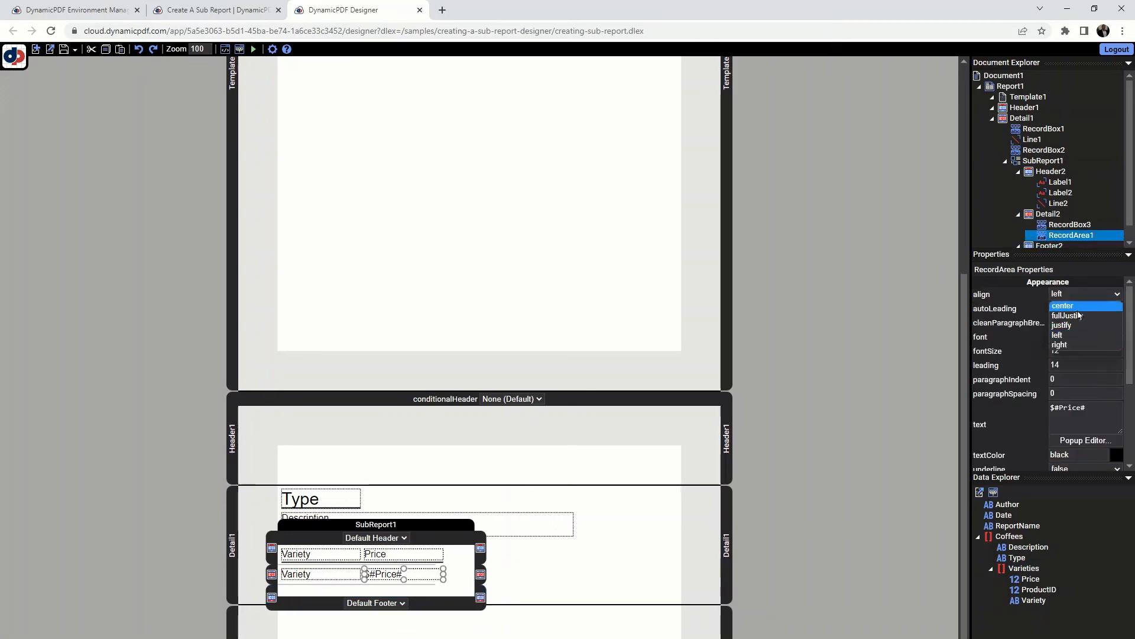
click(1065, 345)
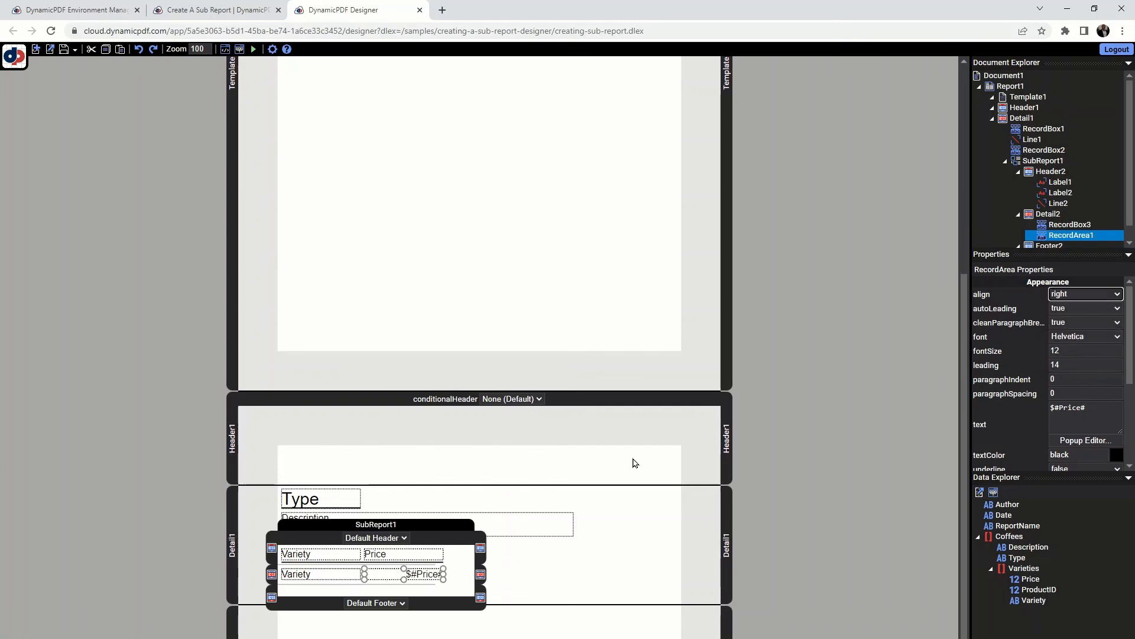
click(435, 554)
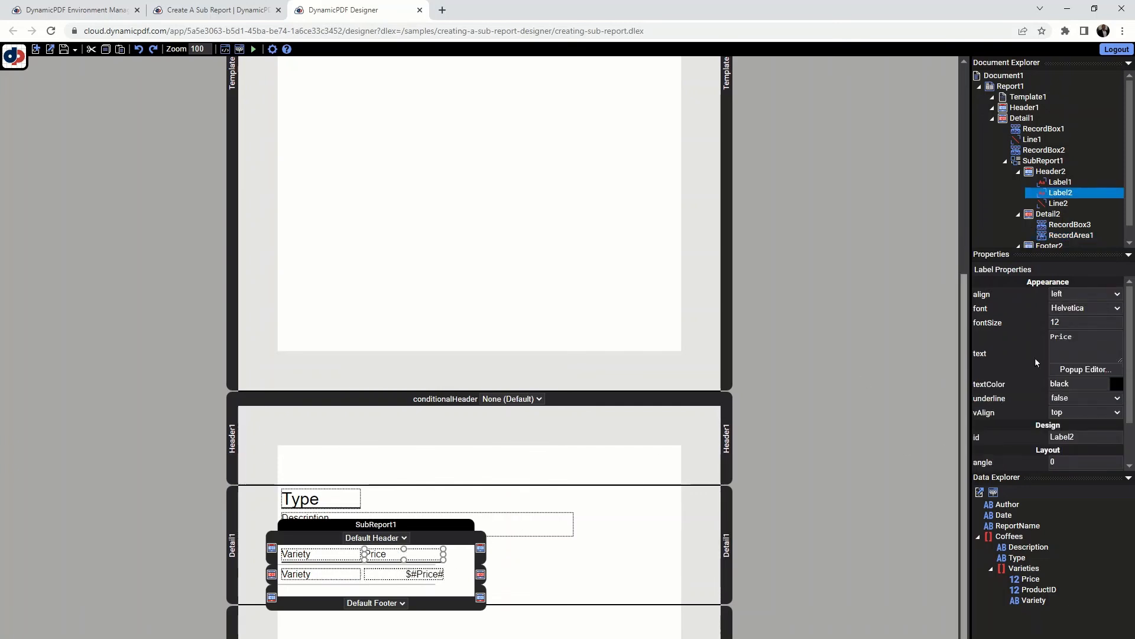
click(1080, 294)
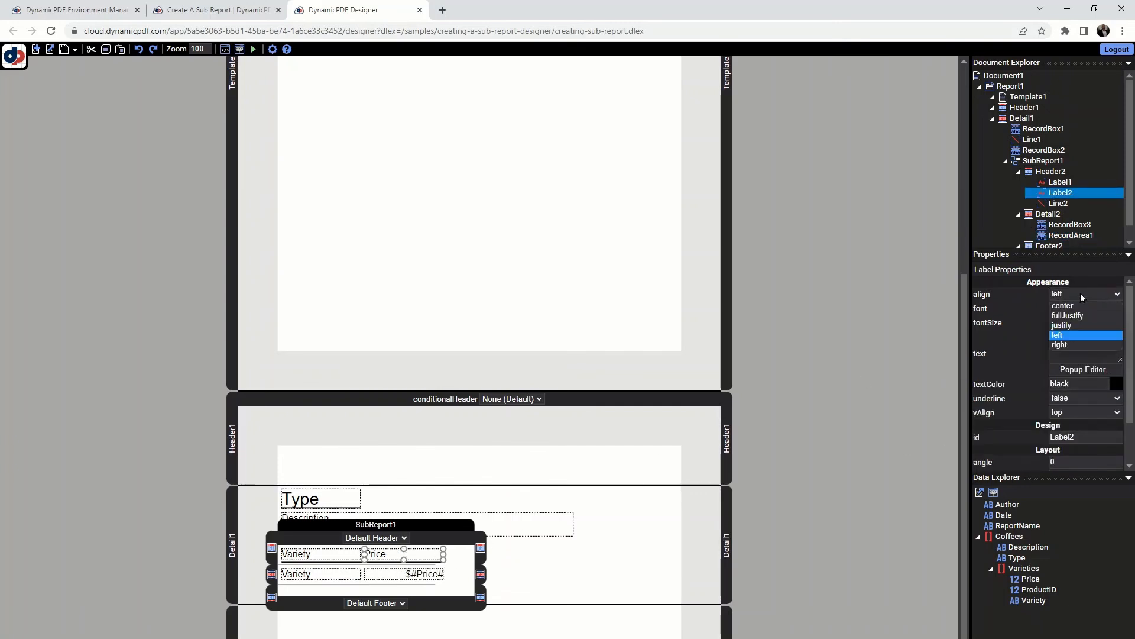
click(1071, 345)
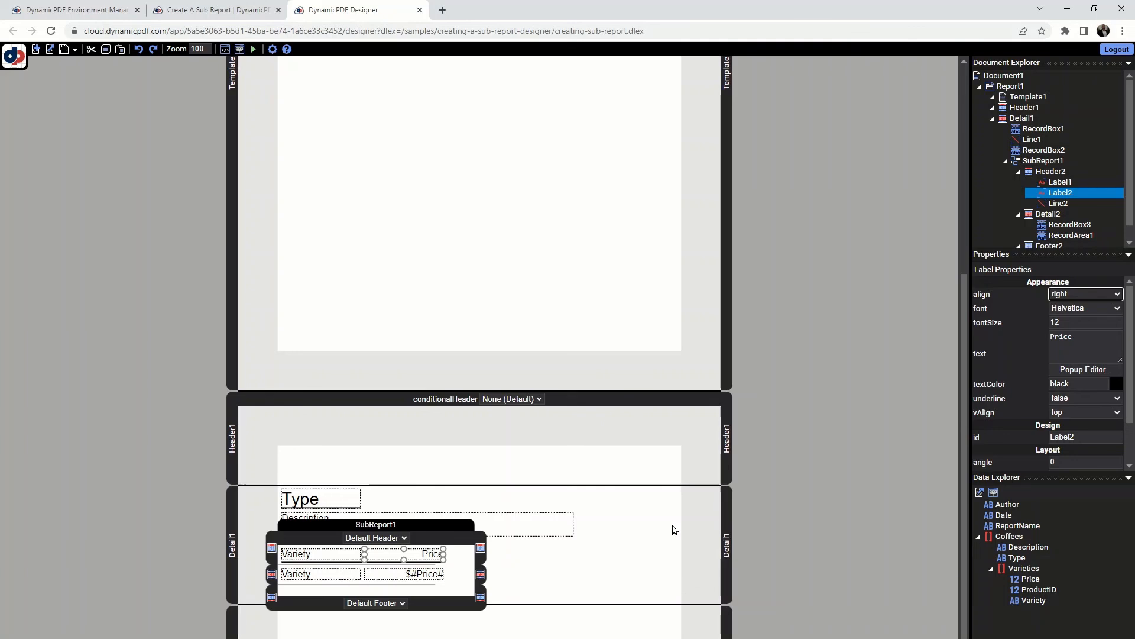
Step: Set the height of the sub report's footer to 0
click(451, 602)
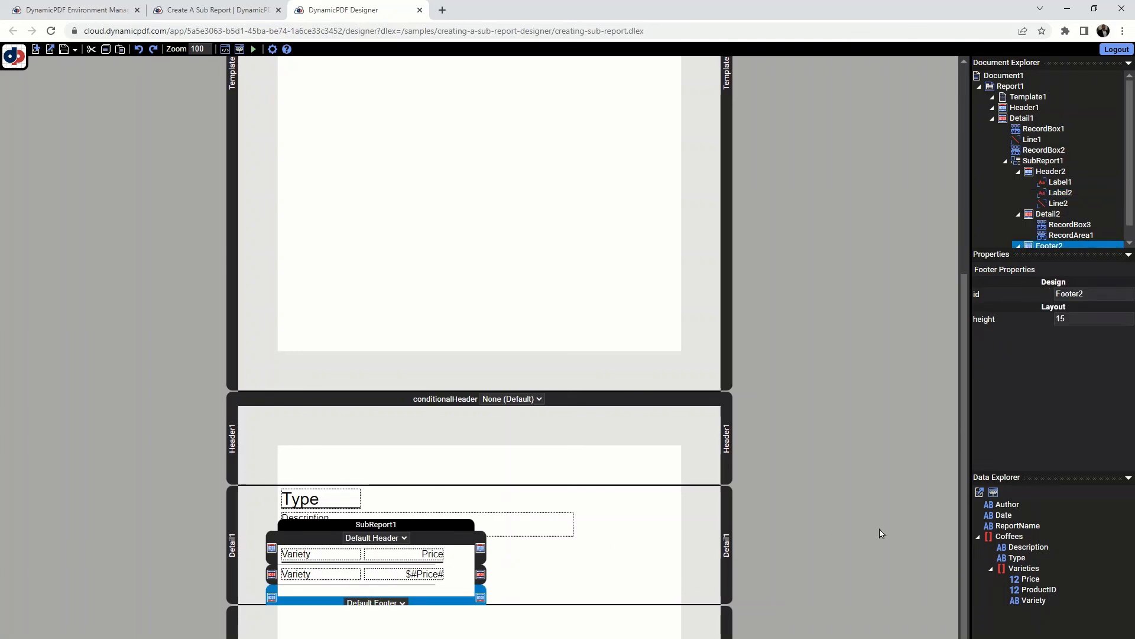
click(1084, 319)
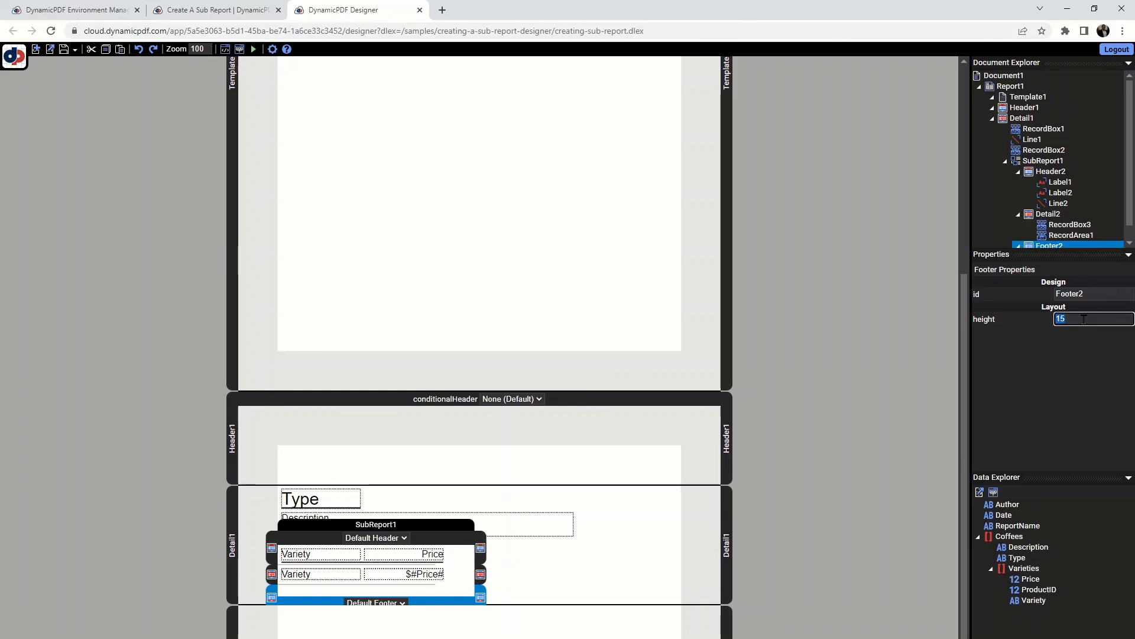
text(0)
click(690, 528)
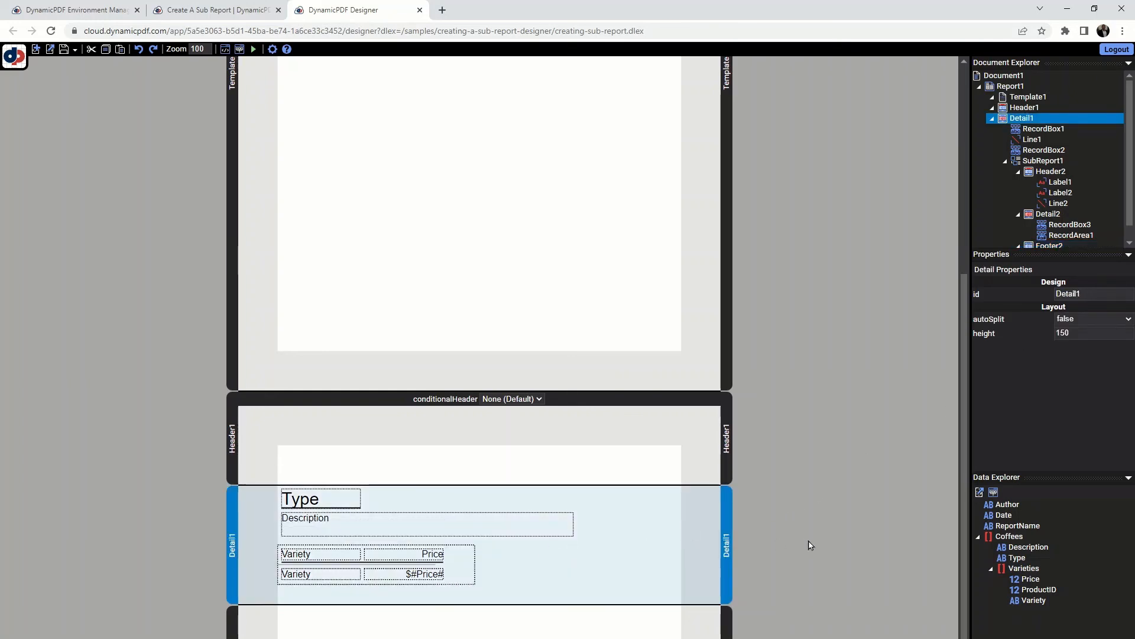
Step: Run the report to preview the generated PDF layout, and close the preview
click(809, 545)
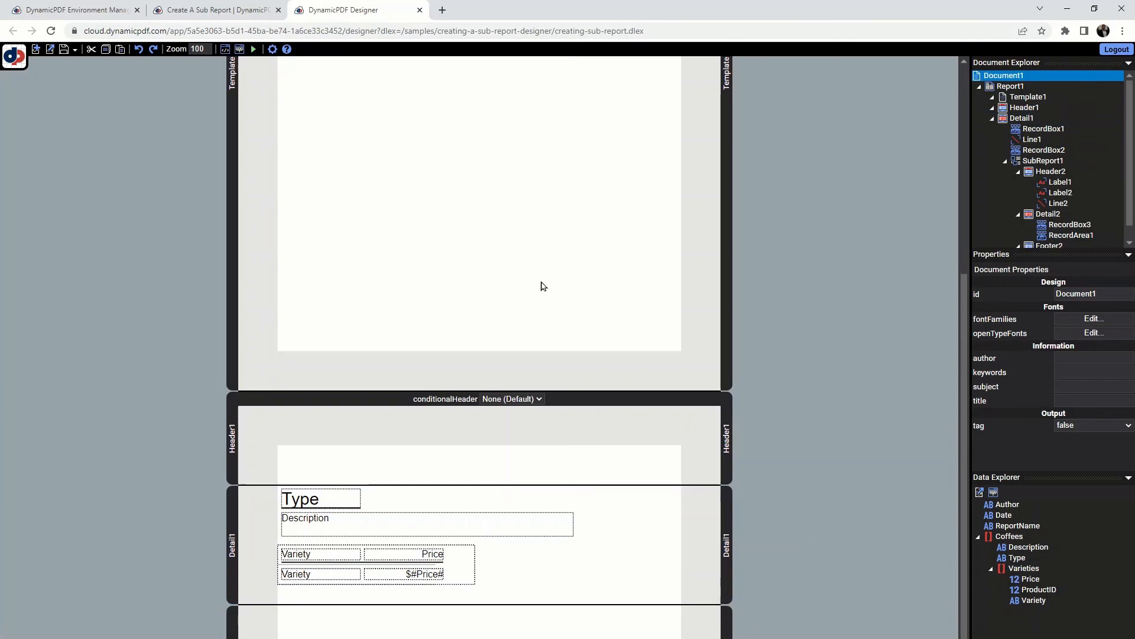
click(255, 51)
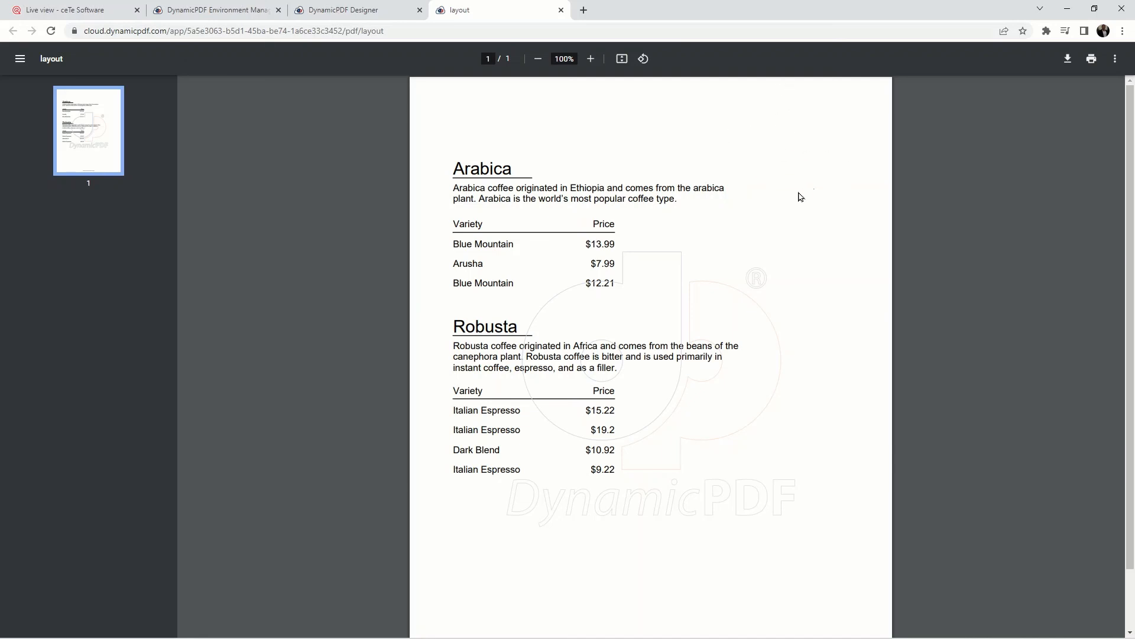
click(561, 10)
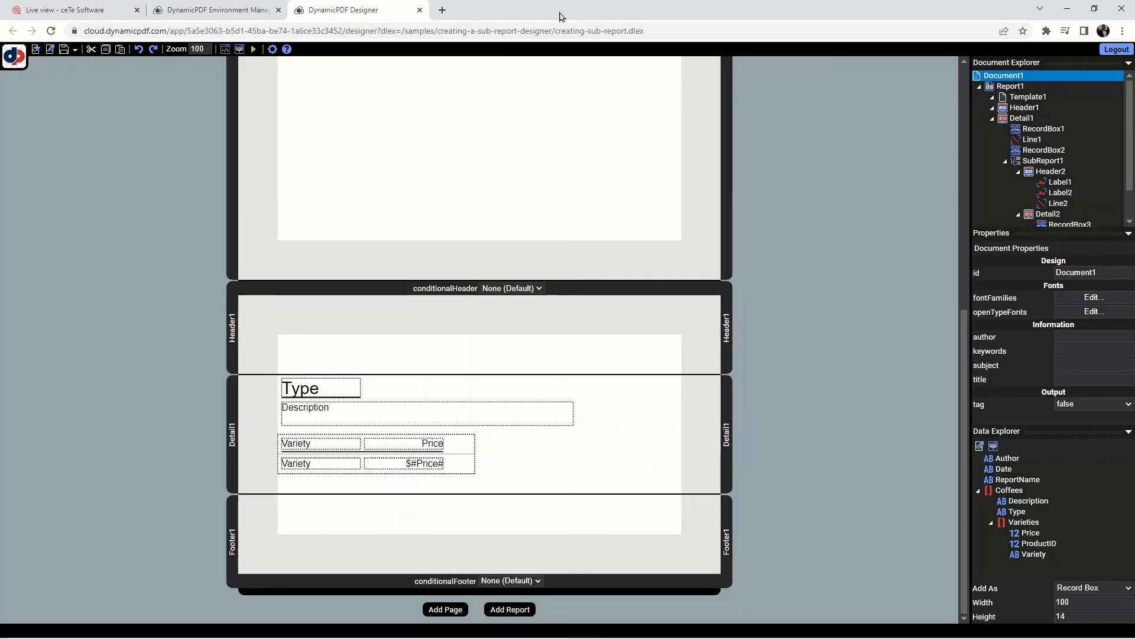
Step: Add an image beside the description in the main report's detail section and set its source to coffee.jpg
right_click(629, 409)
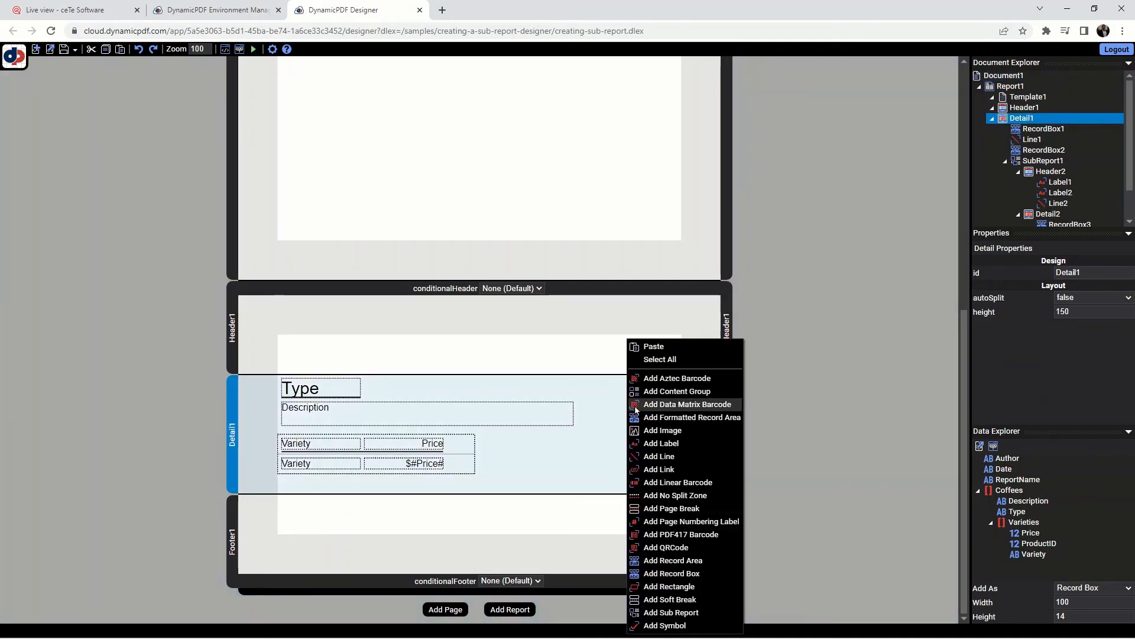
click(639, 434)
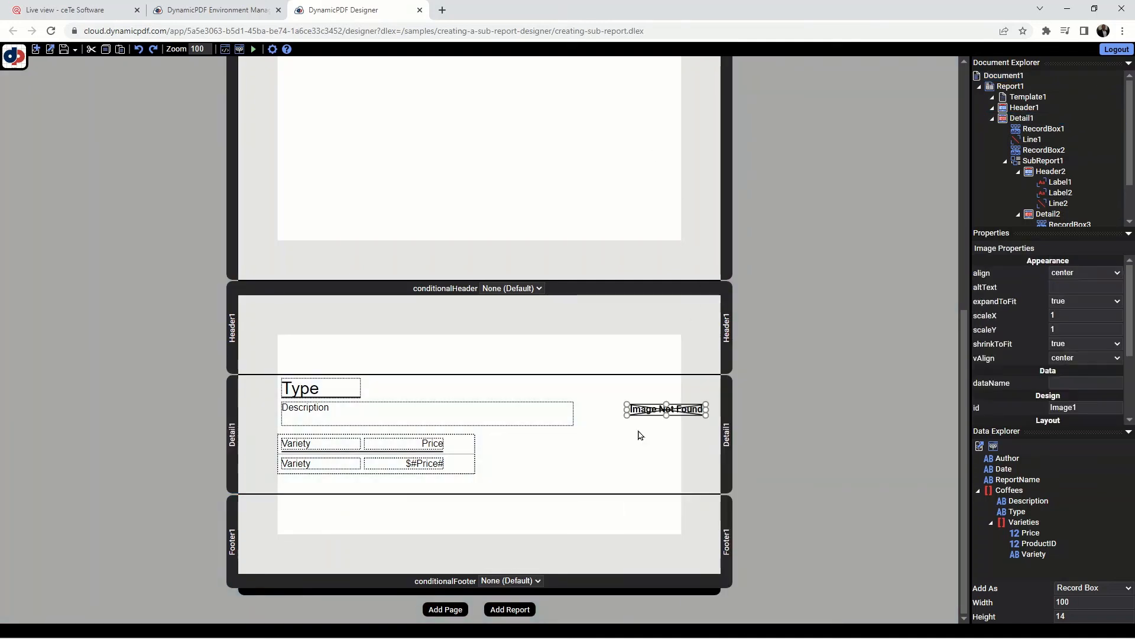
drag(674, 403, 637, 388)
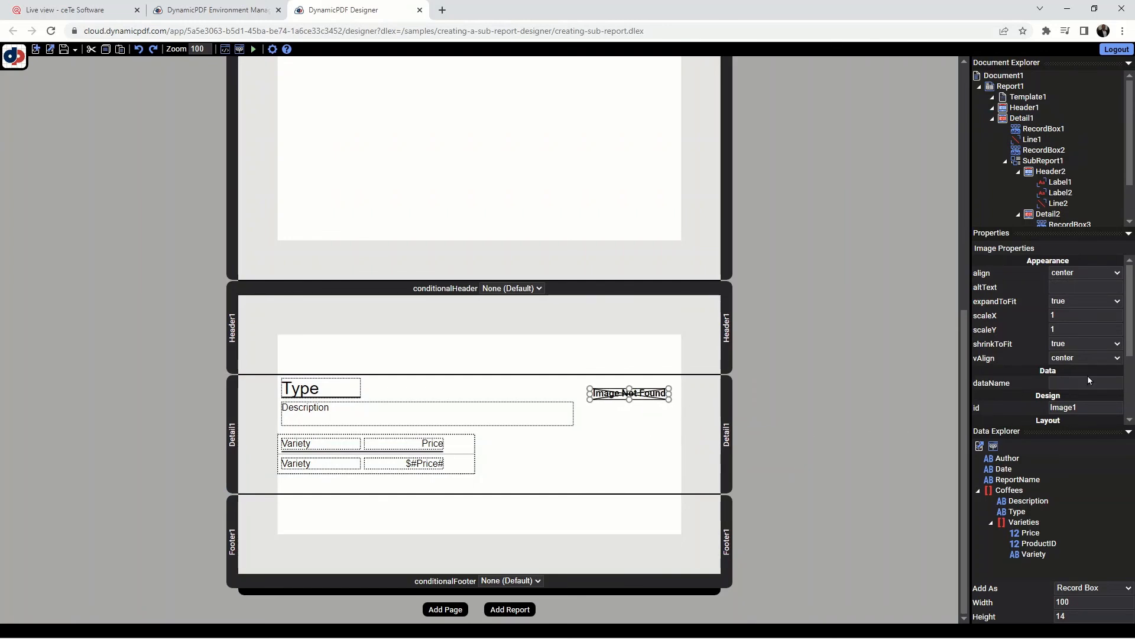
scroll(1098, 375, down, 2)
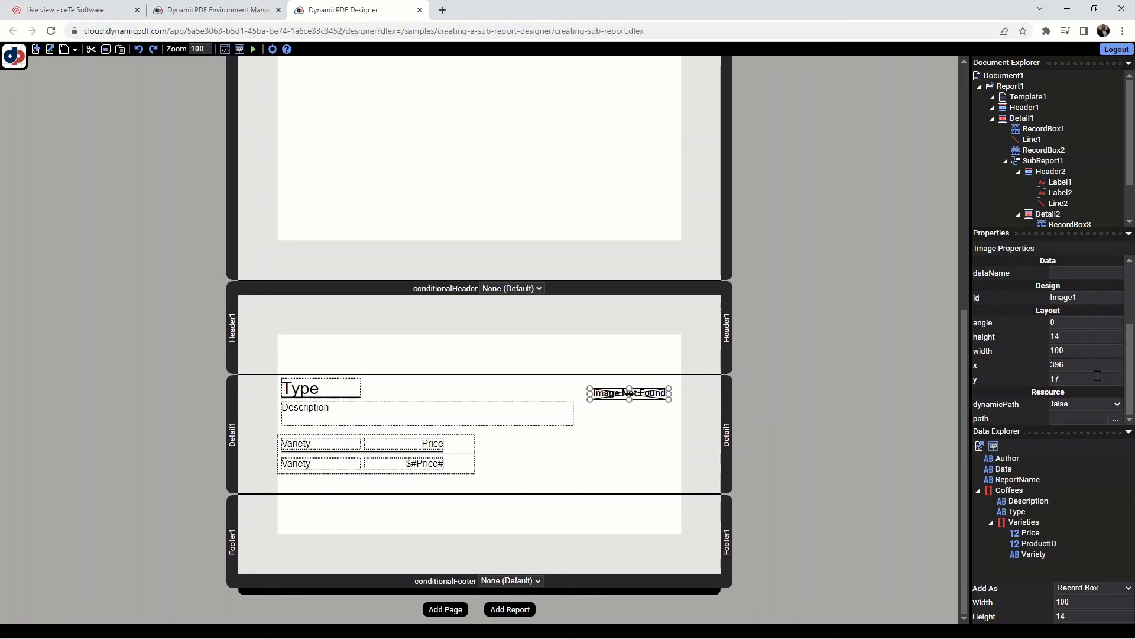
click(1115, 418)
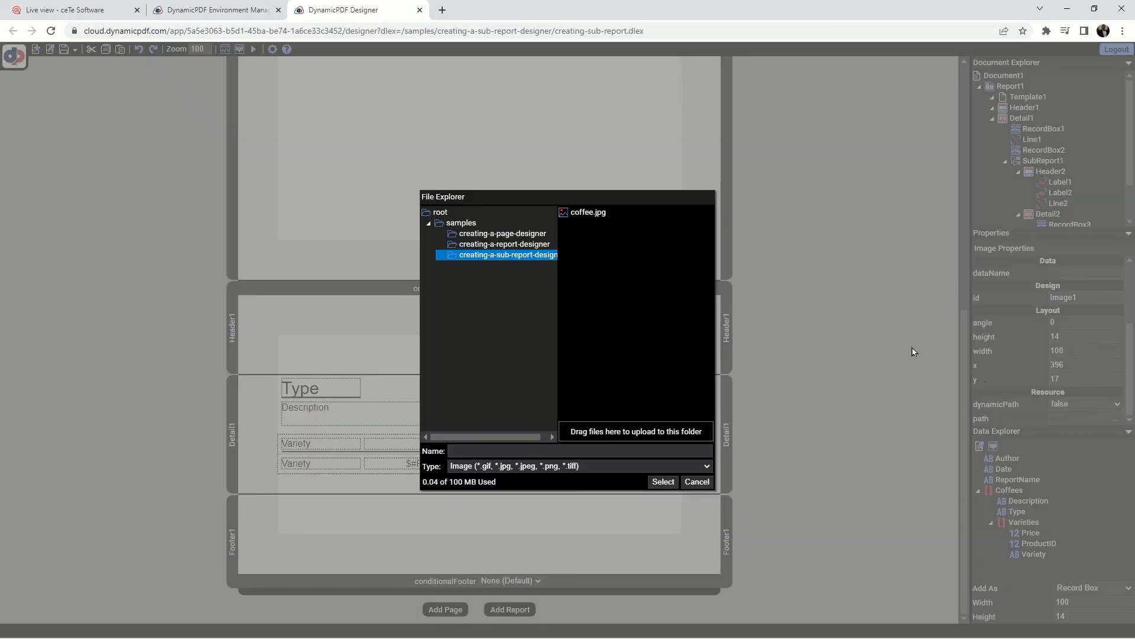
click(608, 211)
click(663, 482)
Step: Enlarge the coffee image to about 117 wide by 72 high and move it to about x 385, y 7
drag(668, 399, 681, 445)
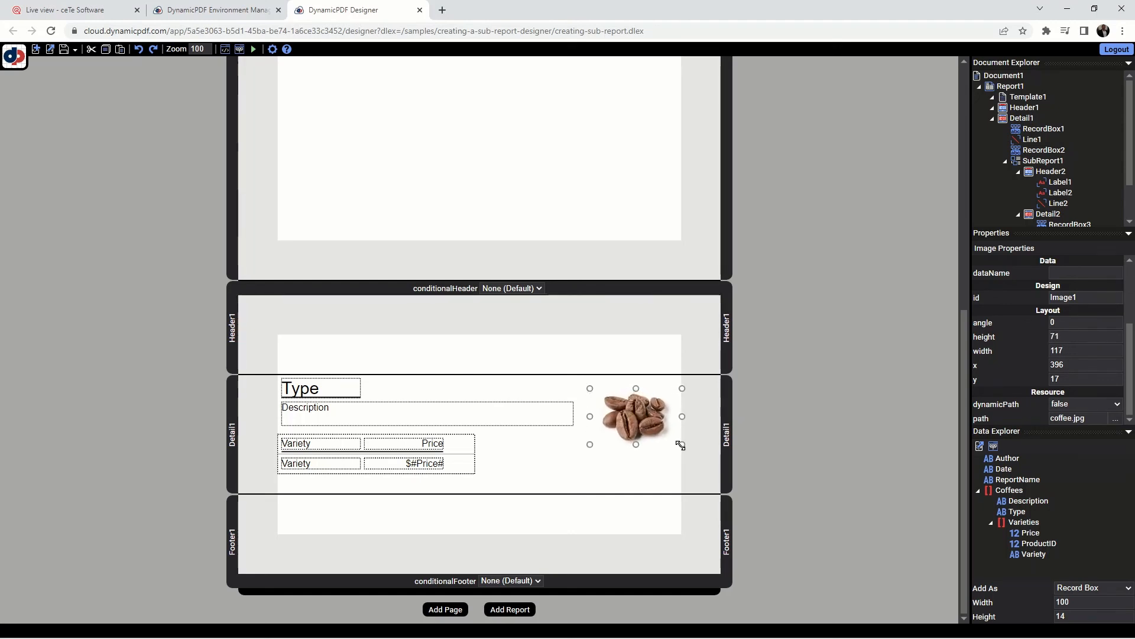
drag(634, 415, 626, 408)
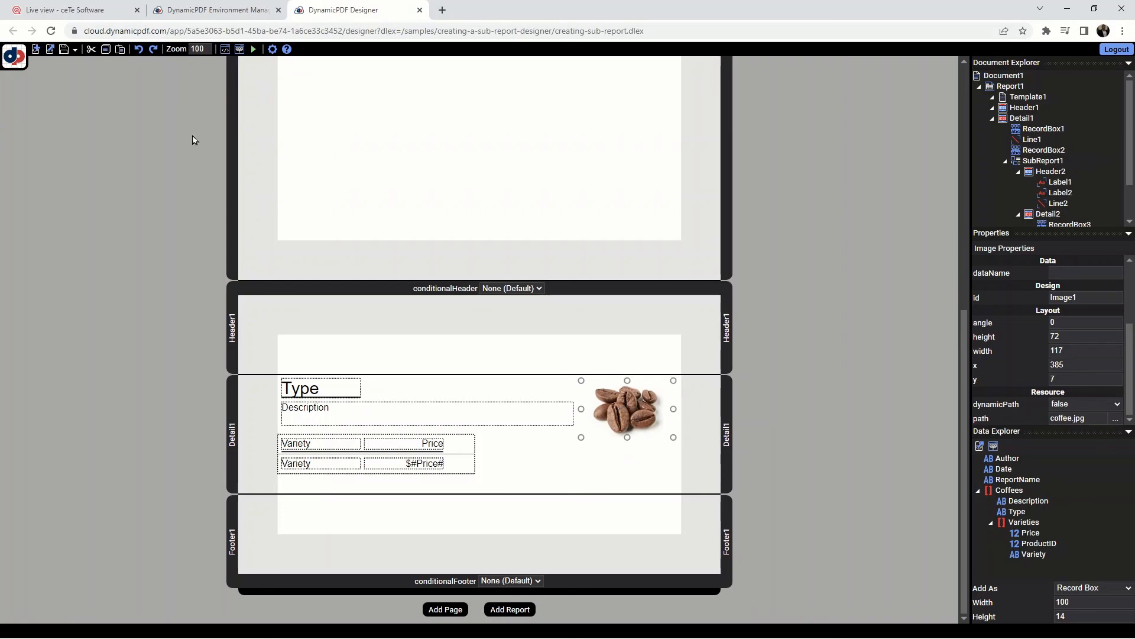
click(192, 139)
Step: Save the report and run it to preview the generated PDF with the coffee image
click(63, 49)
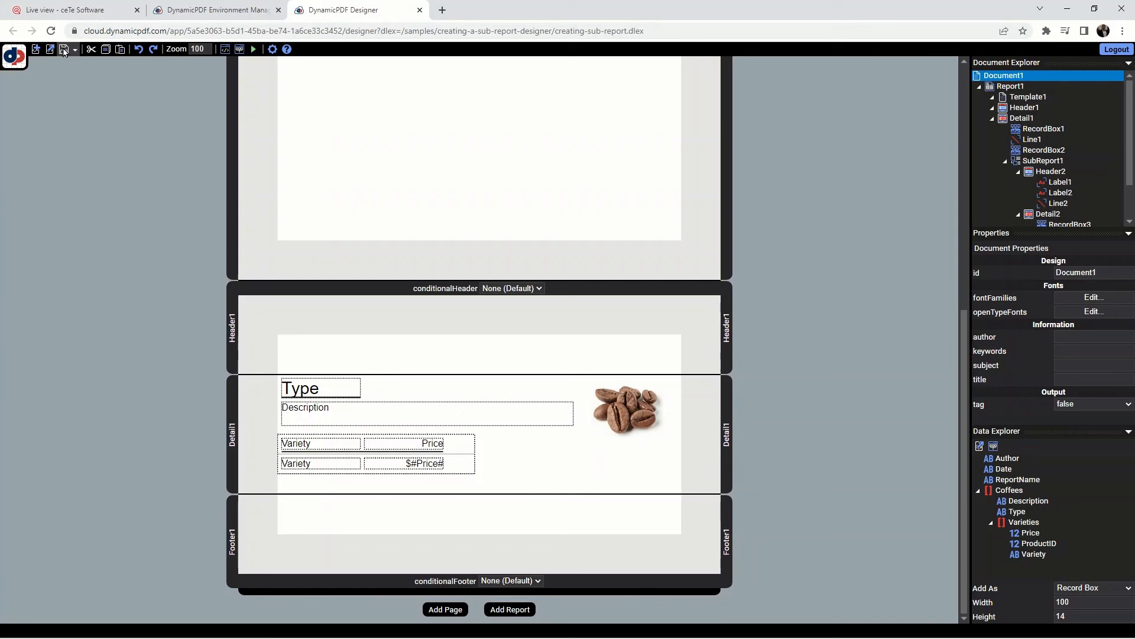
click(252, 49)
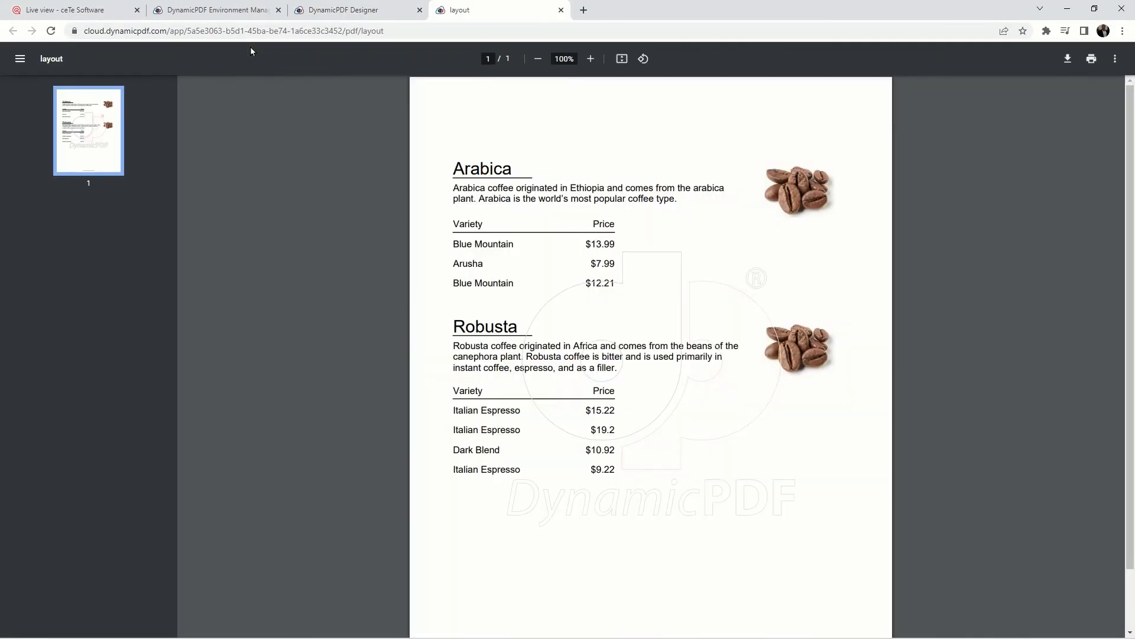